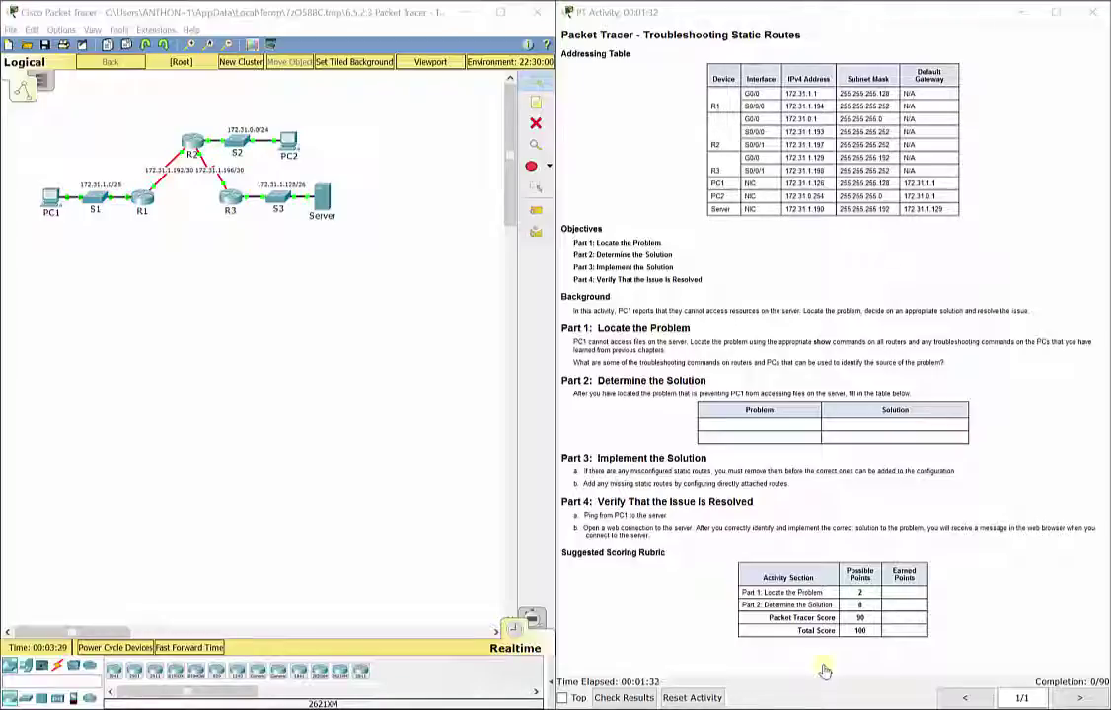
Step: Dismiss the activity results, snap the instructions to the right half, and magnify the topology
click(631, 697)
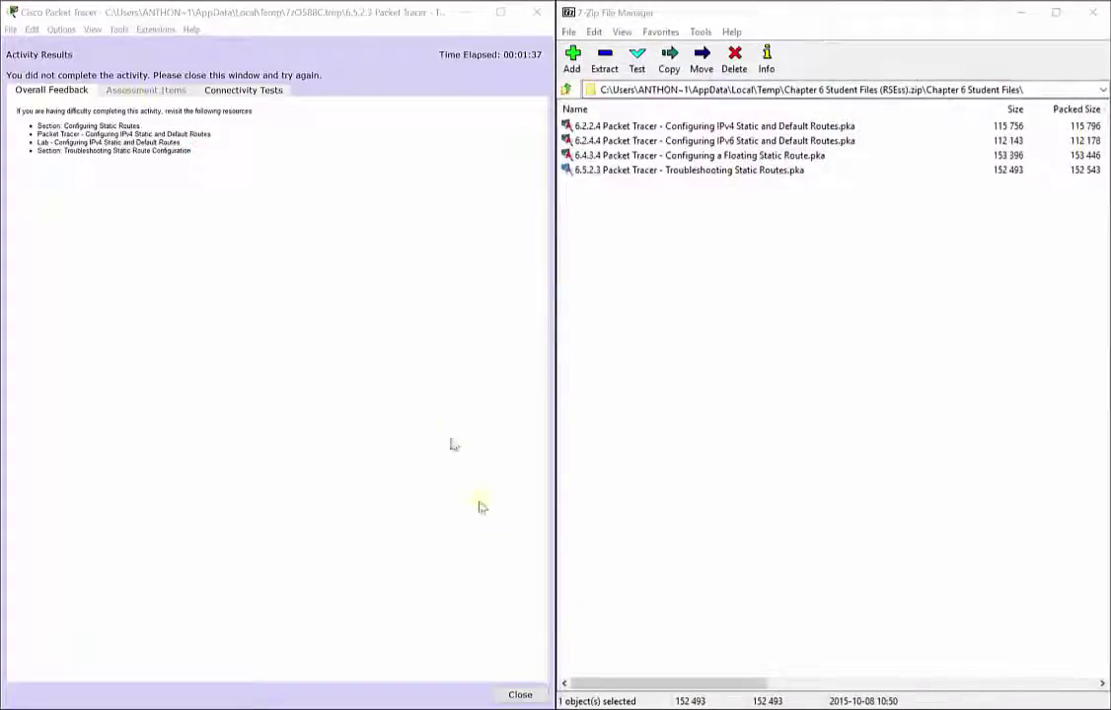
click(520, 695)
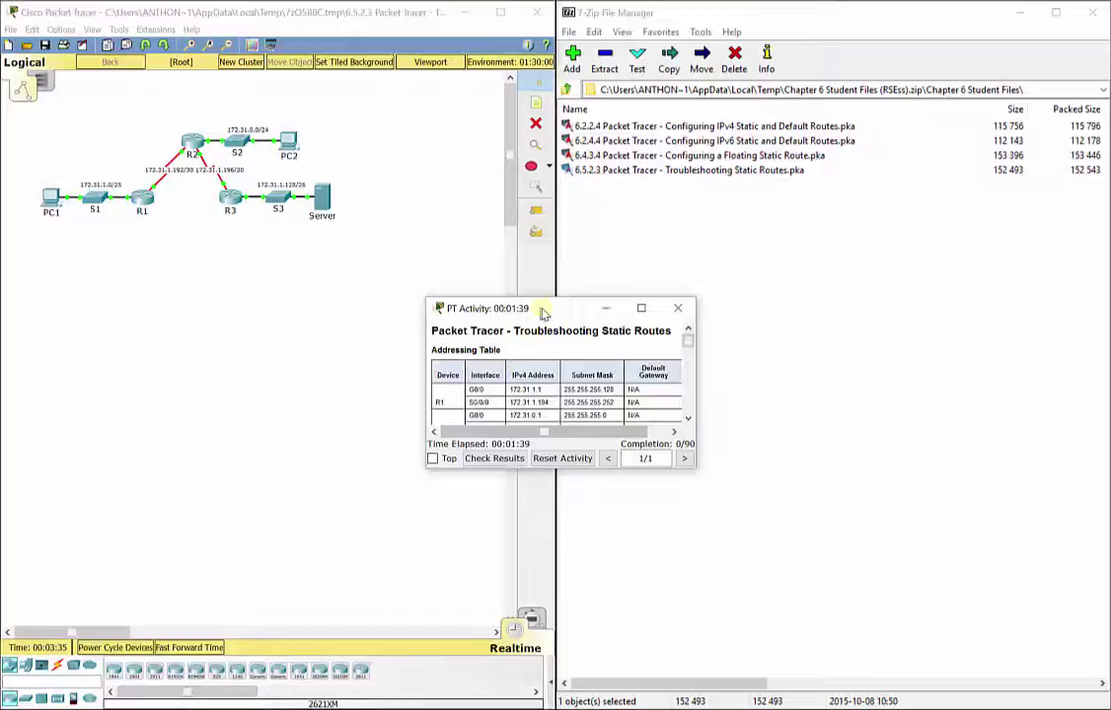
drag(549, 310, 727, 288)
key(super+Right)
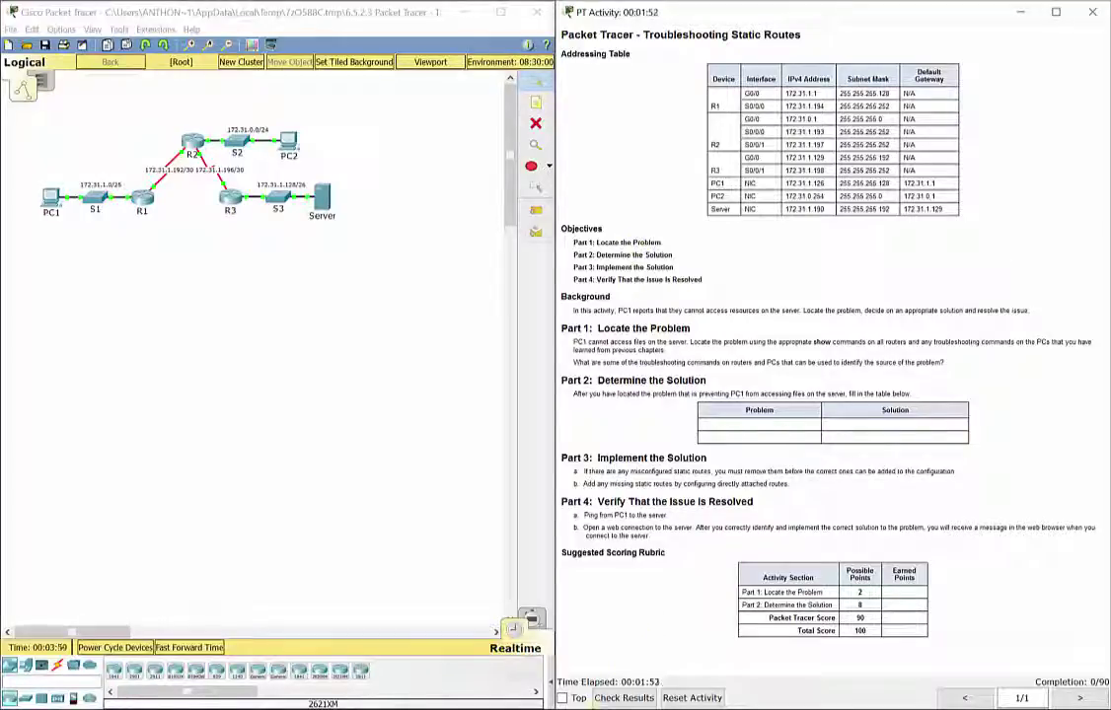
key(super+plus)
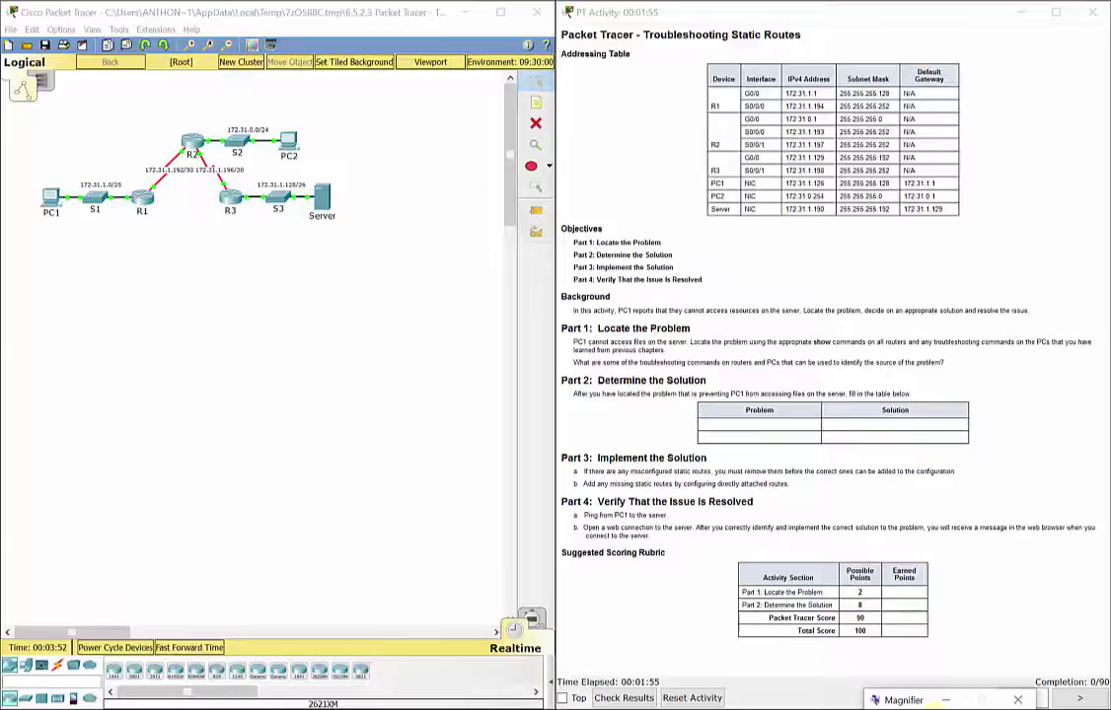
key(super+plus)
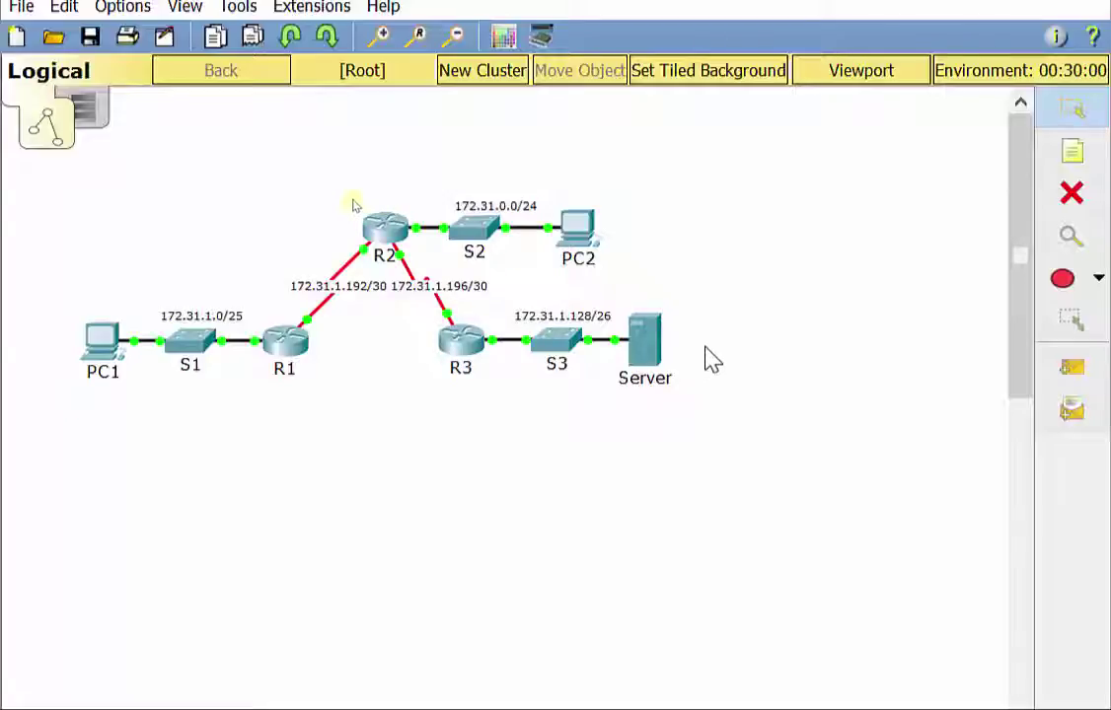
Step: Open R1's CLI tab and reposition and shorten its window
click(288, 347)
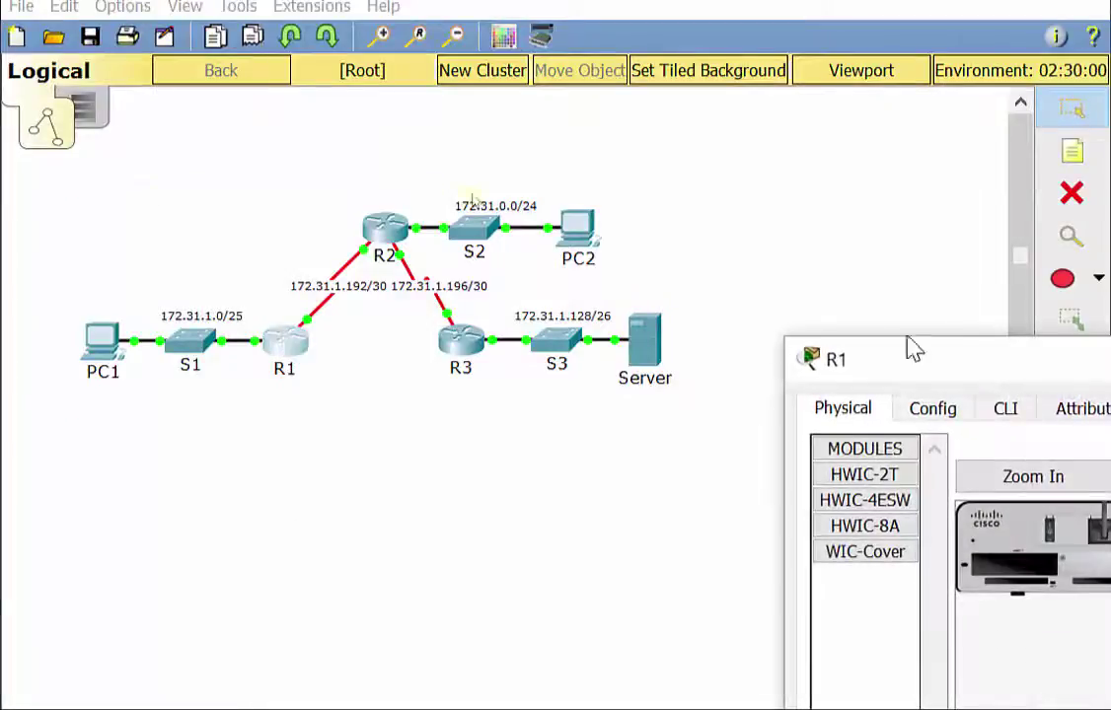
drag(999, 367, 819, 49)
click(816, 91)
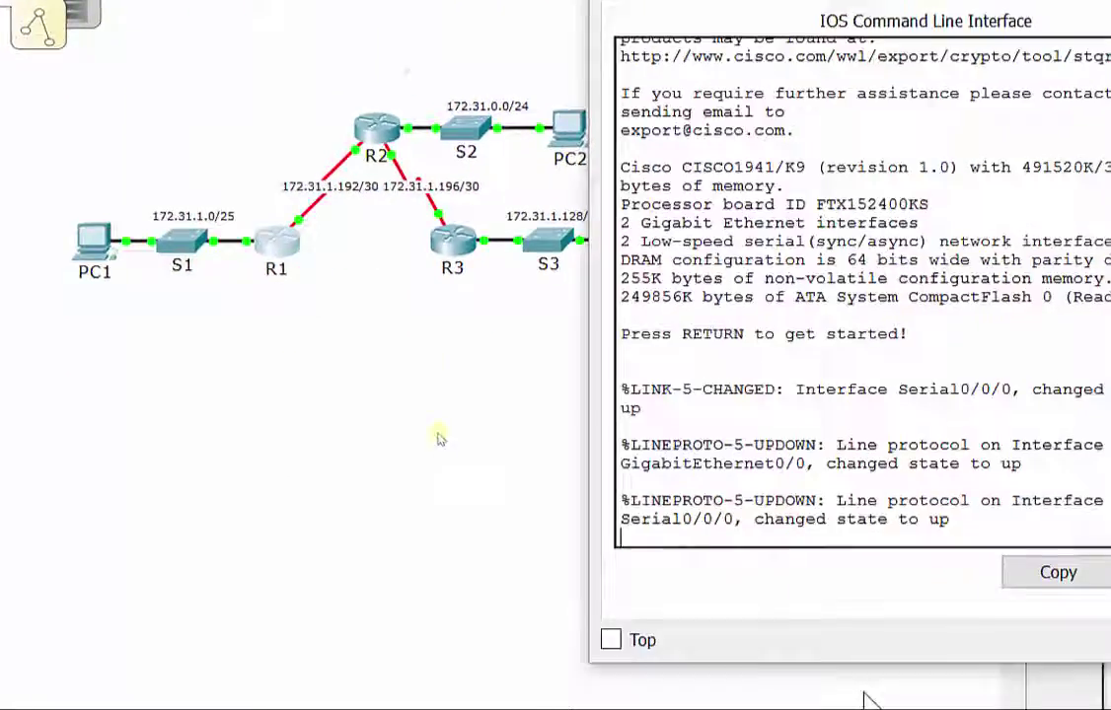
drag(878, 617, 898, 416)
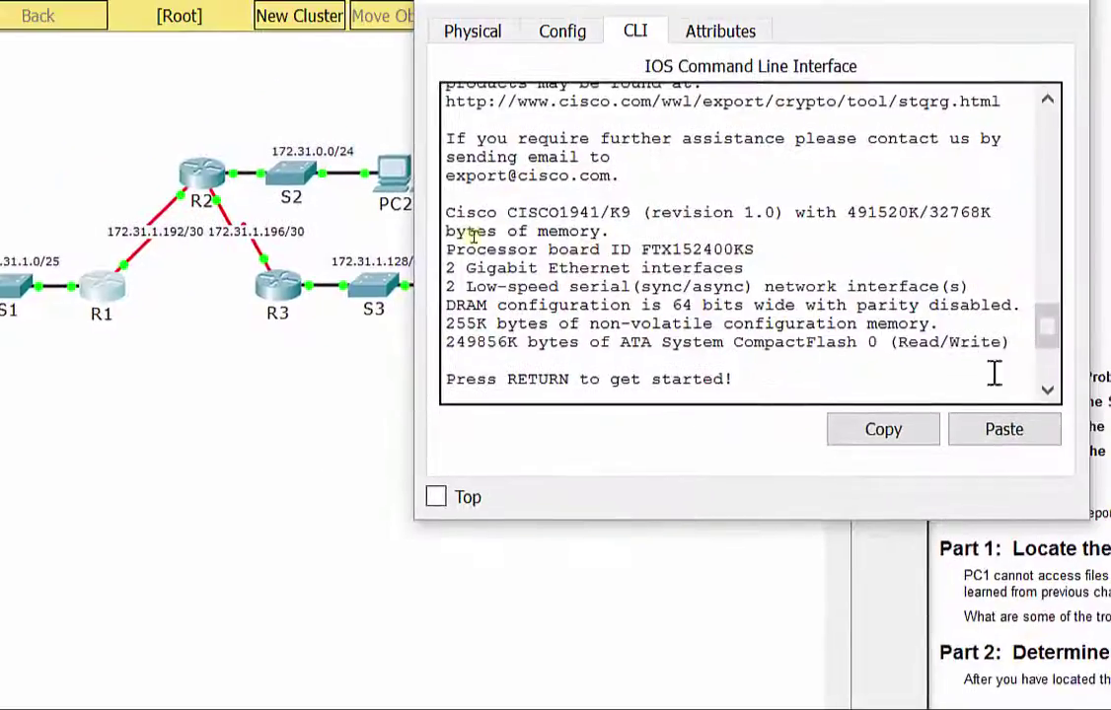
Step: Enter en and config t on R1, then page through do show run to the ip route lines
key(Return)
text(en)
key(Return)
text(config t)
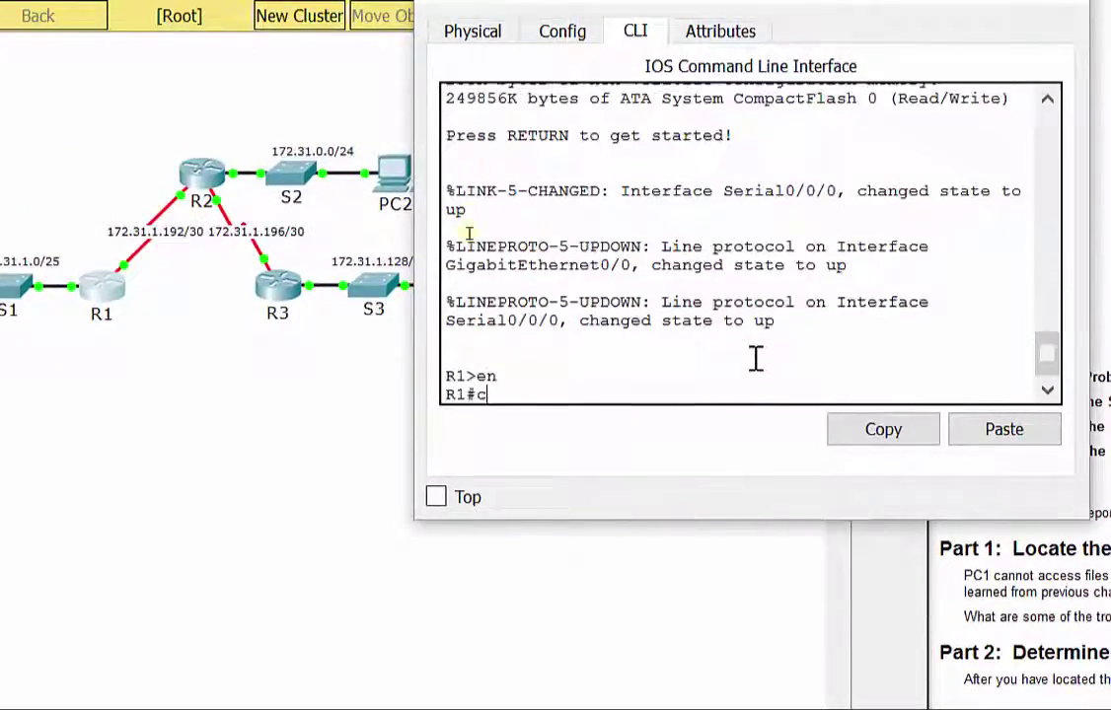
key(Return)
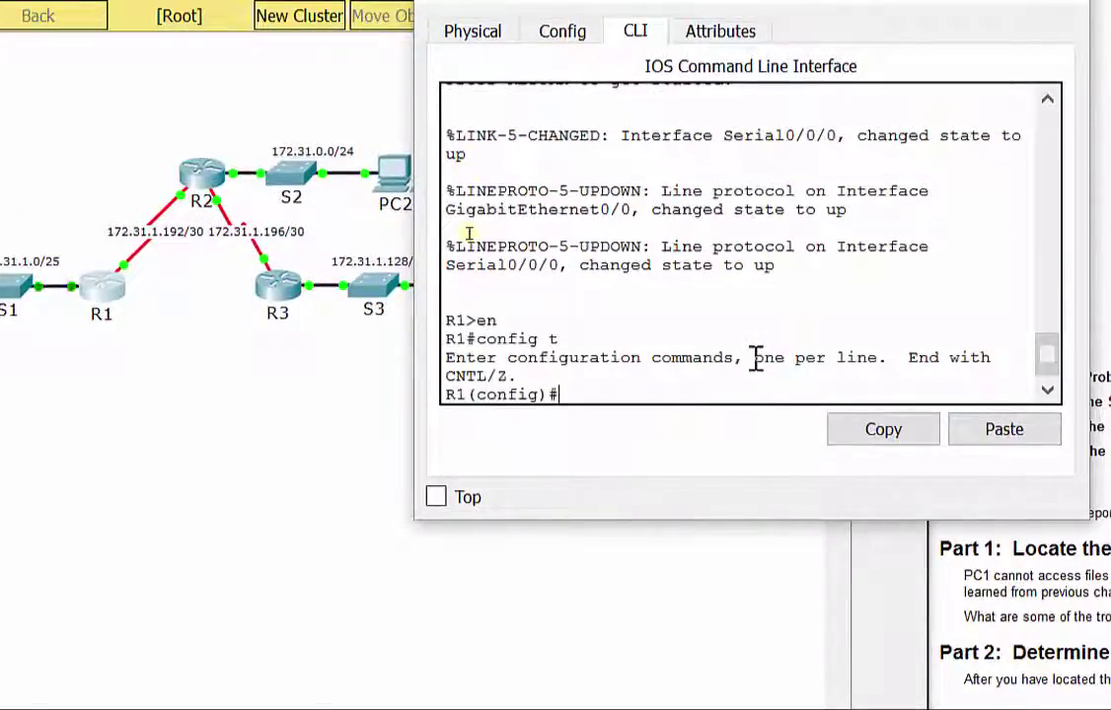
text(do show run)
key(Return)
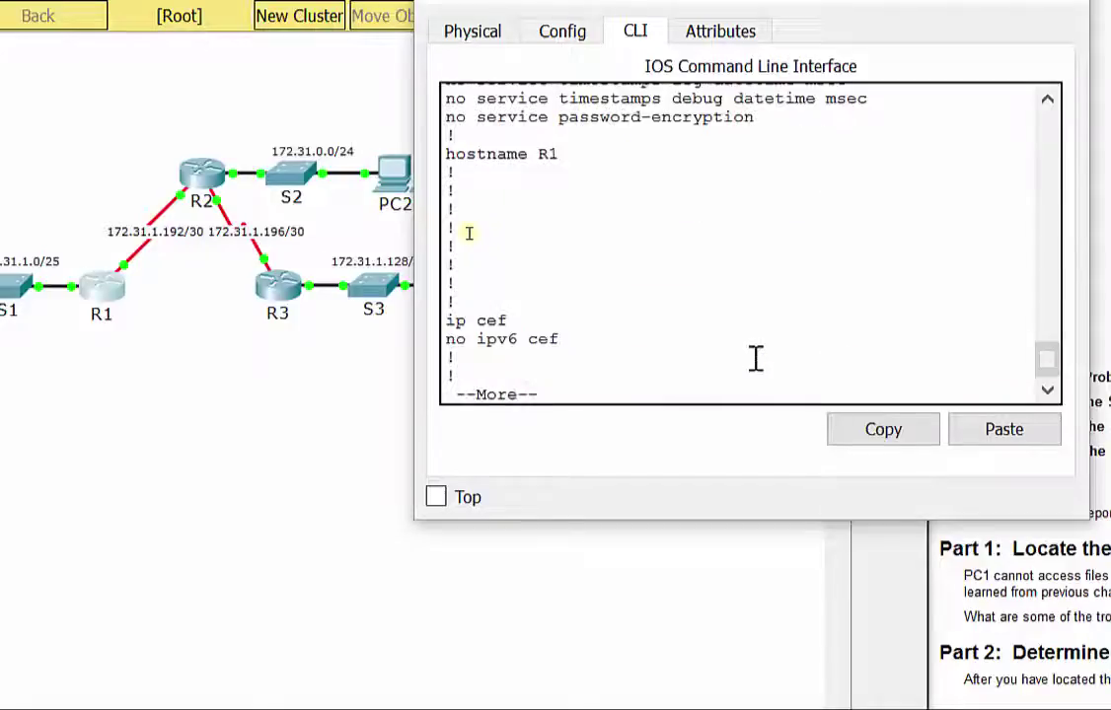
key(space)
key(space)
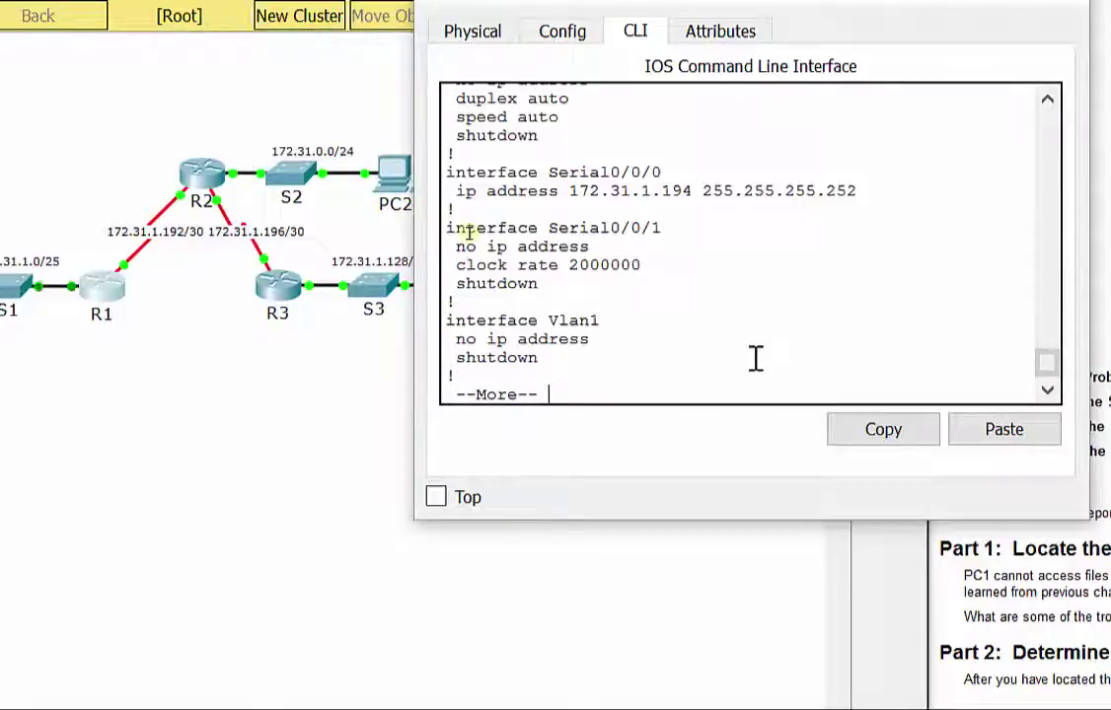
key(space)
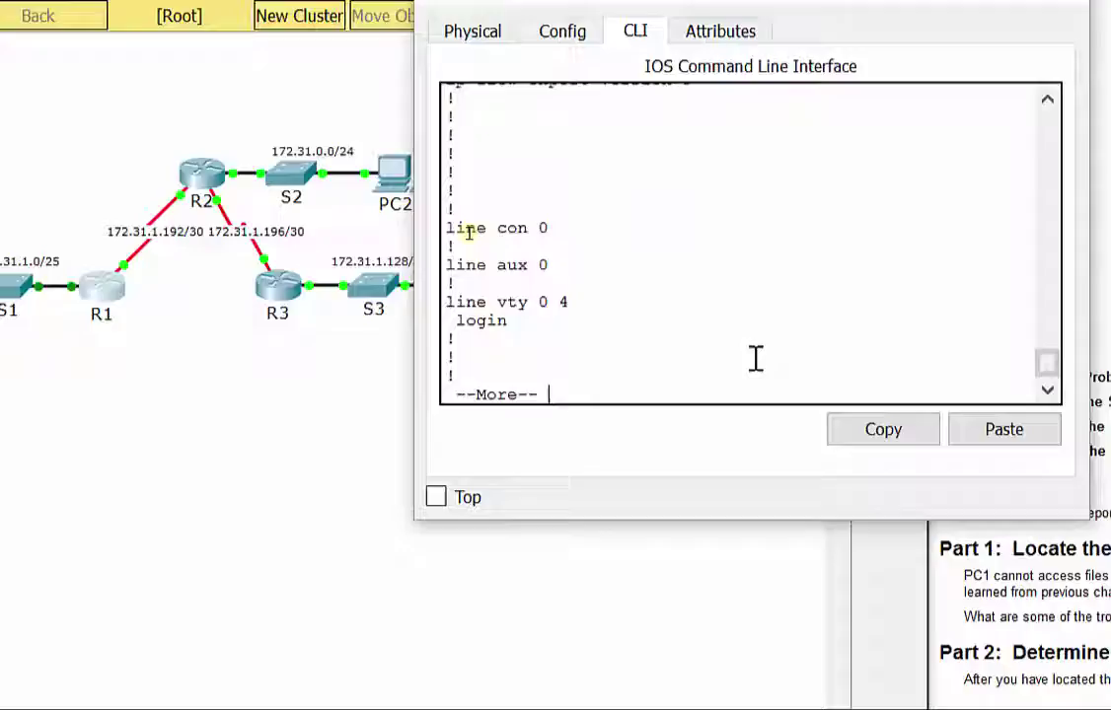
key(space)
scroll(646, 316, up, 2)
scroll(646, 315, up, 3)
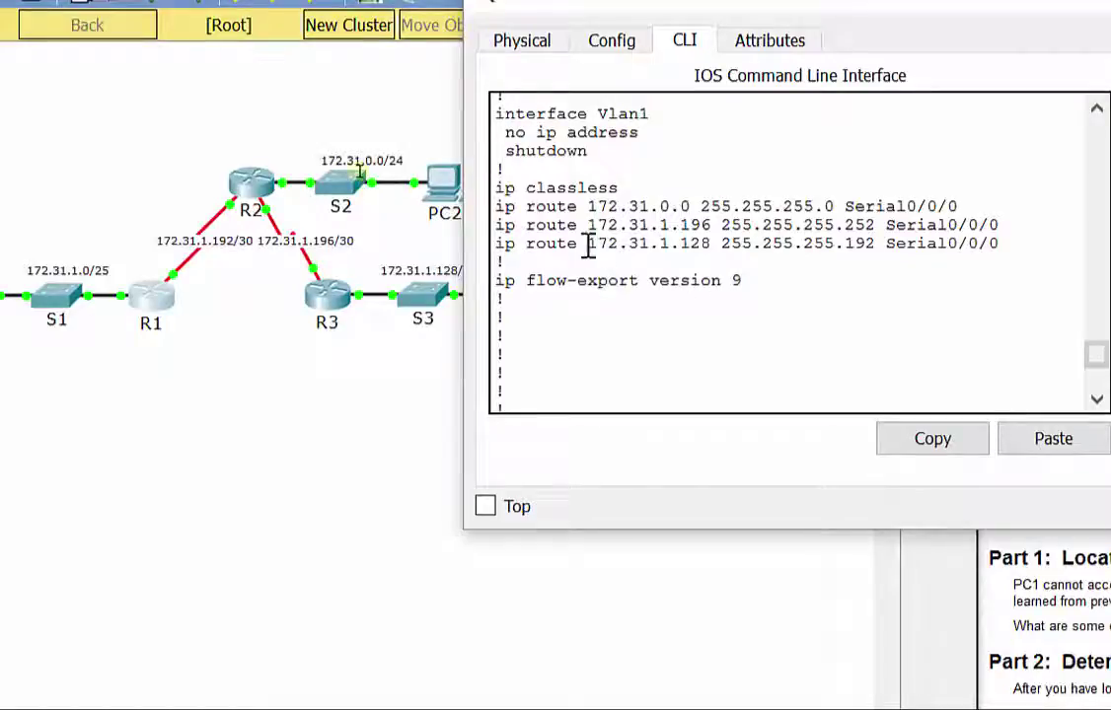
drag(589, 206, 687, 204)
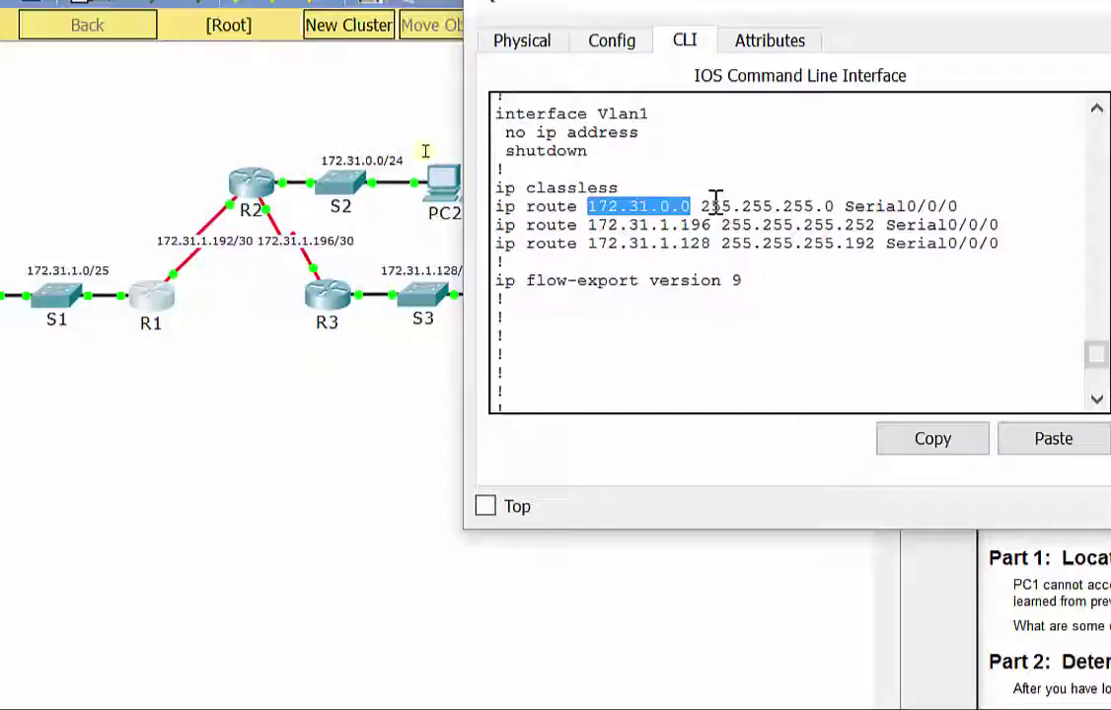
drag(702, 206, 836, 206)
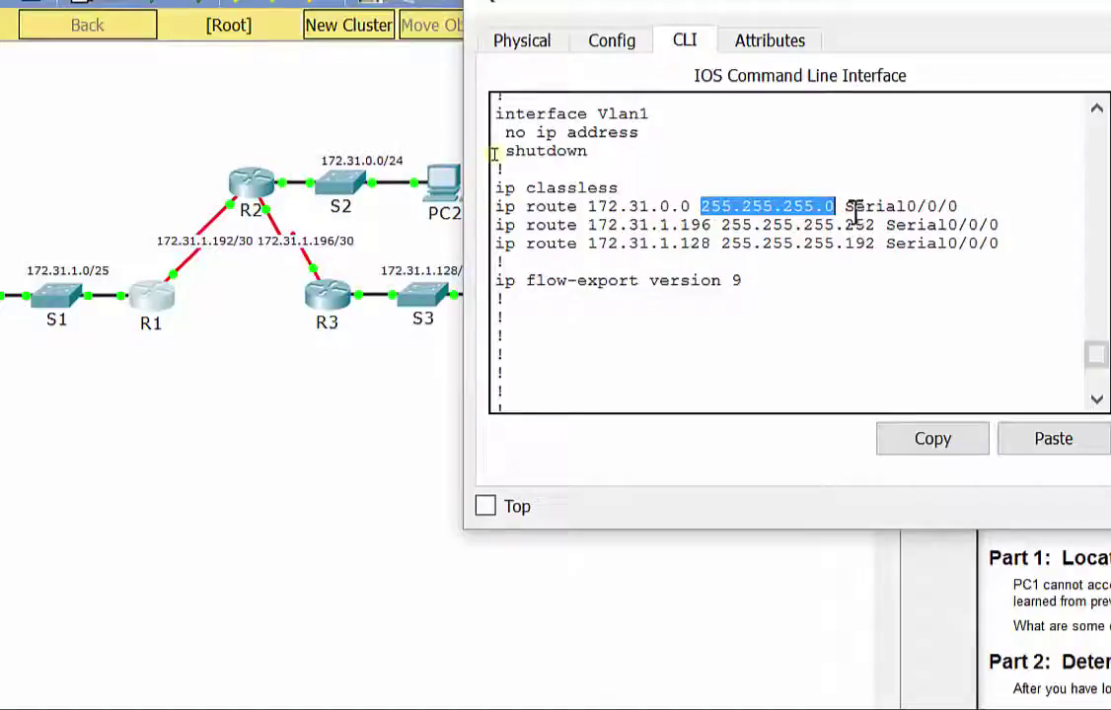
drag(846, 206, 962, 204)
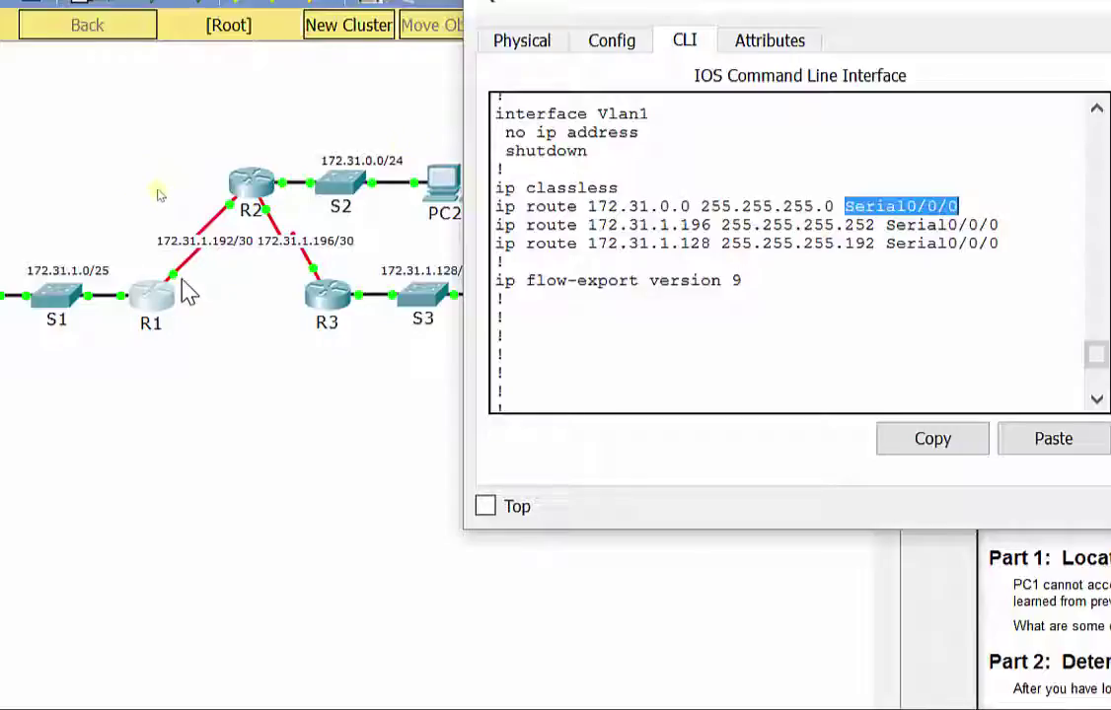
click(197, 316)
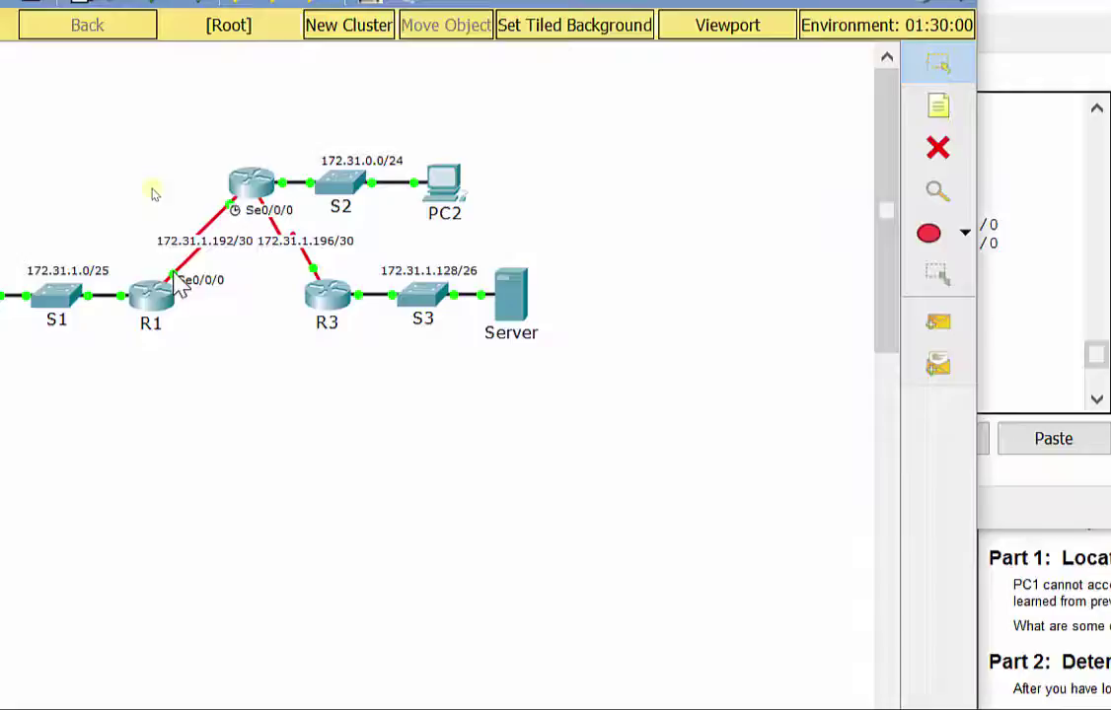
click(153, 293)
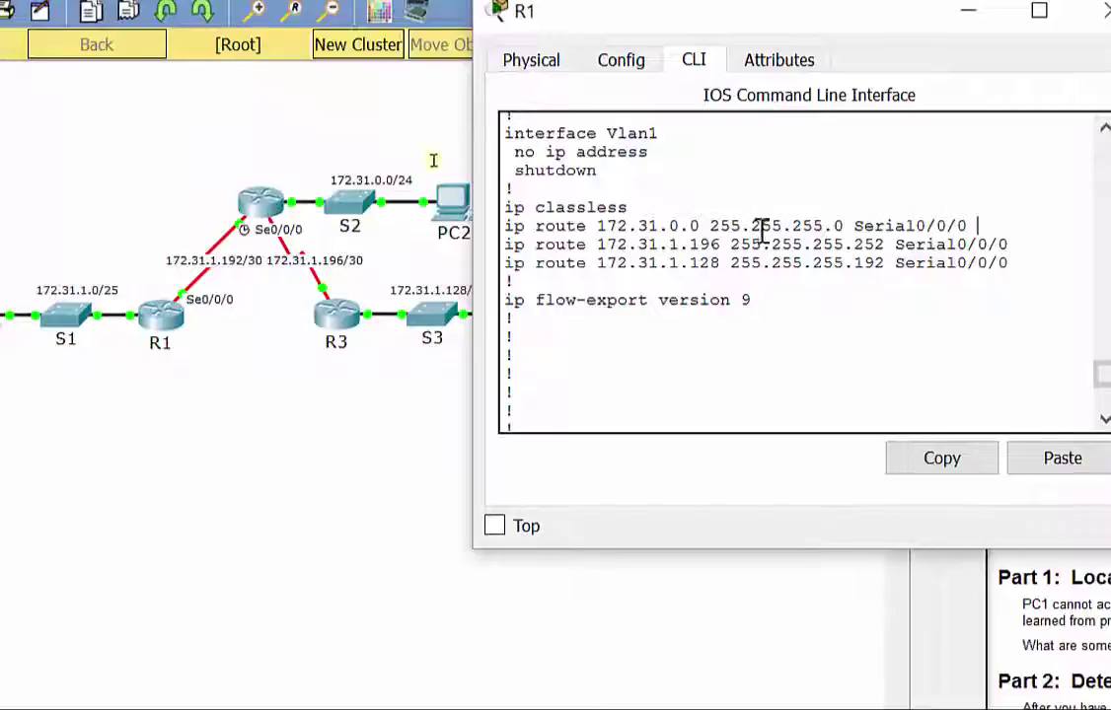
drag(598, 244, 721, 253)
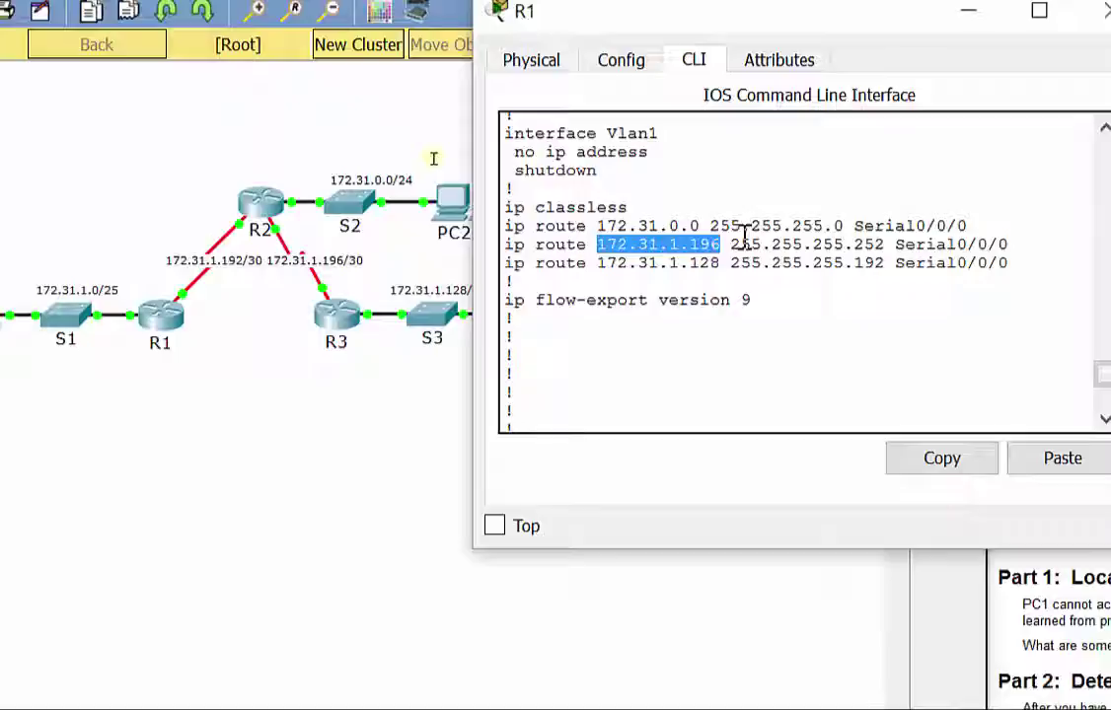
drag(731, 245, 889, 244)
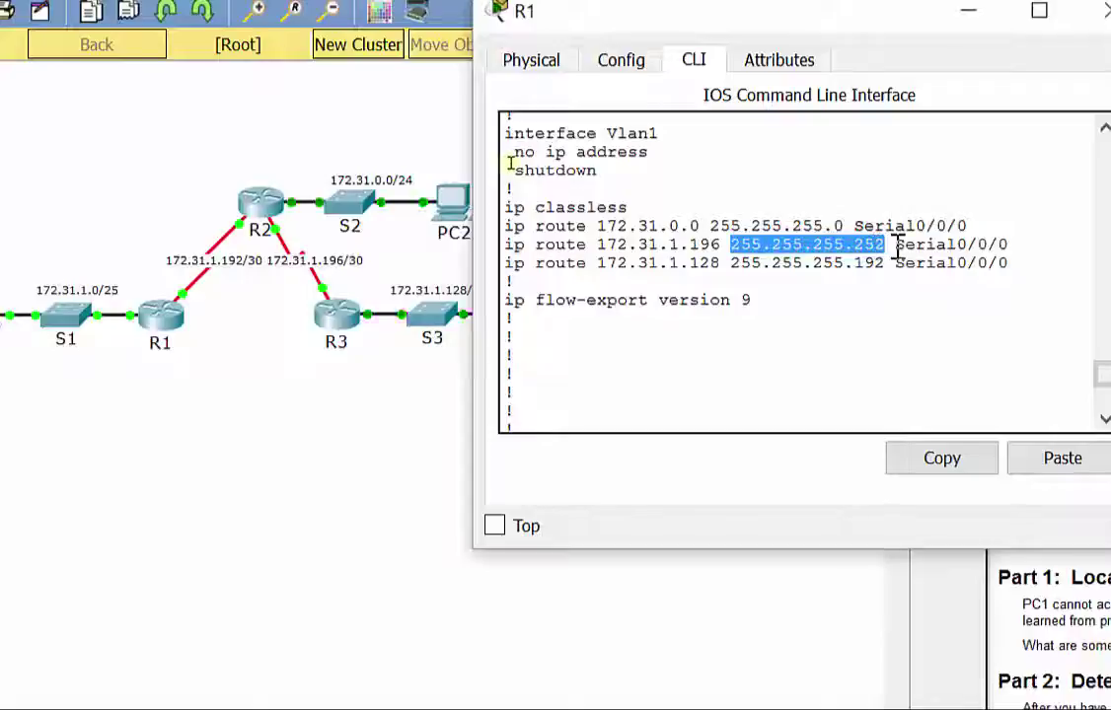
drag(894, 245, 1016, 244)
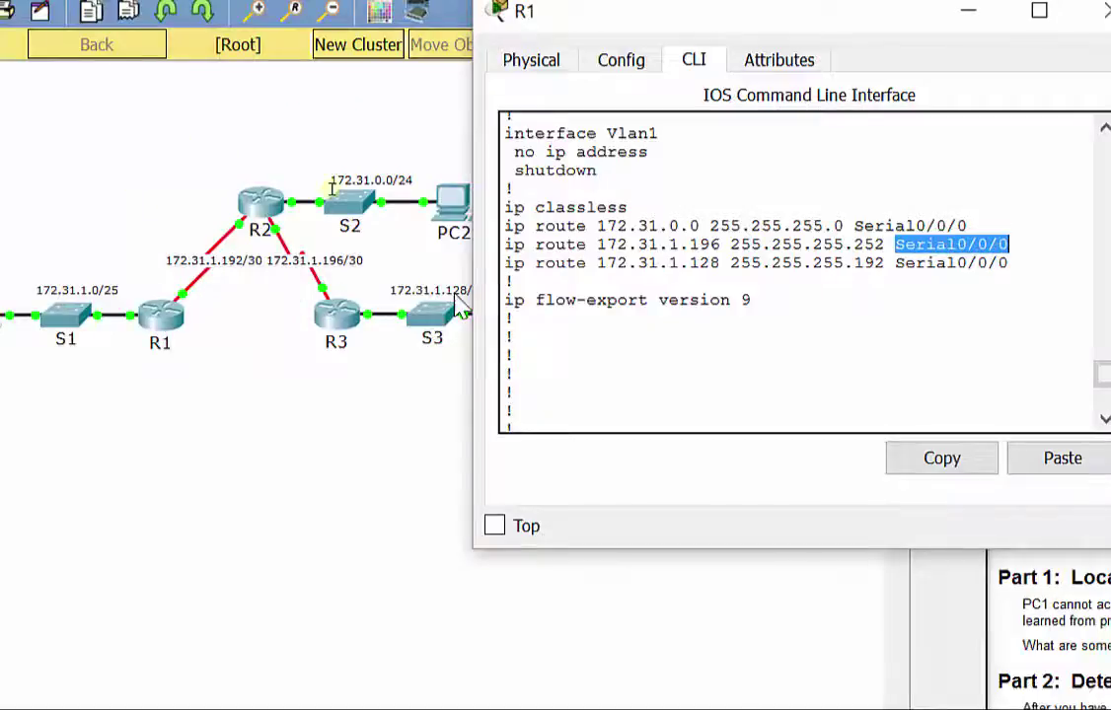
drag(595, 264, 742, 264)
drag(632, 35, 660, 38)
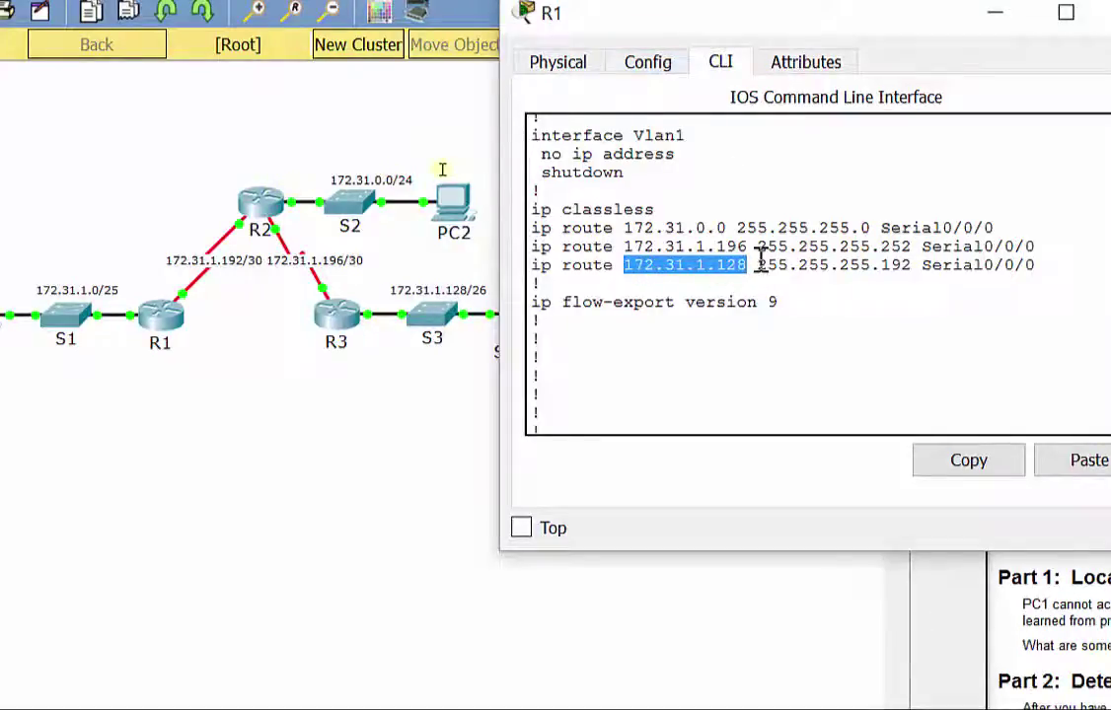
drag(758, 264, 914, 266)
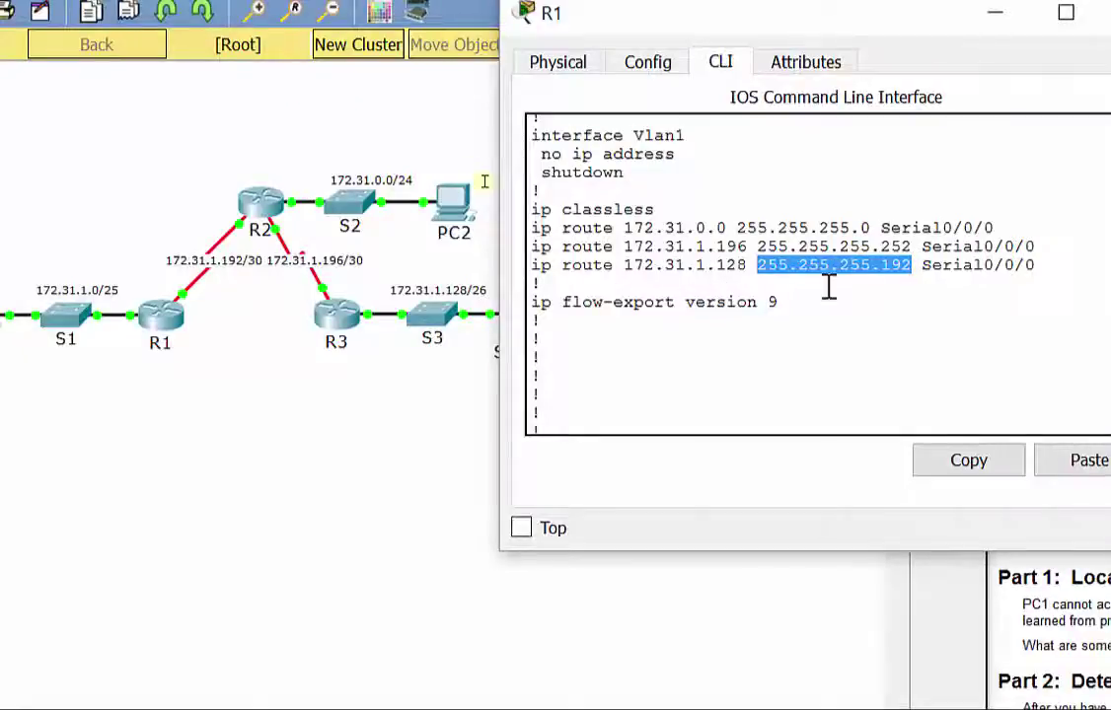
drag(924, 265, 1036, 264)
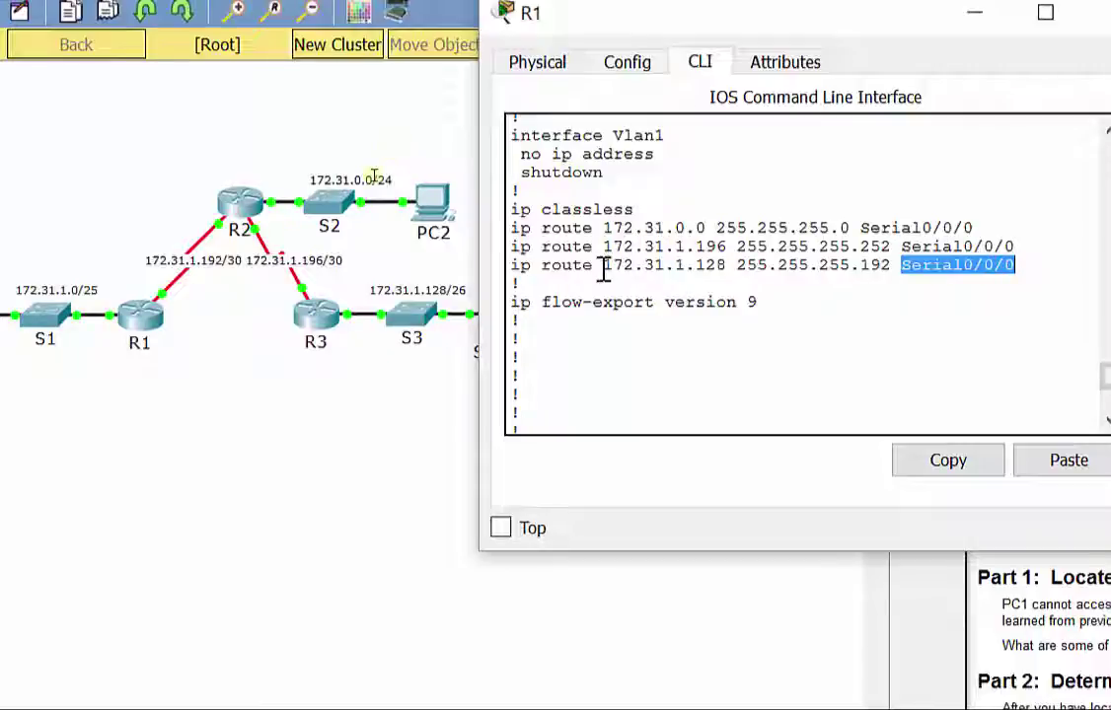
scroll(622, 276, up, 3)
Step: Check R1's serial 172.31.1.194 and G0/0 172.31.1.1 against the addressing table, then show the topology
scroll(632, 329, up, 3)
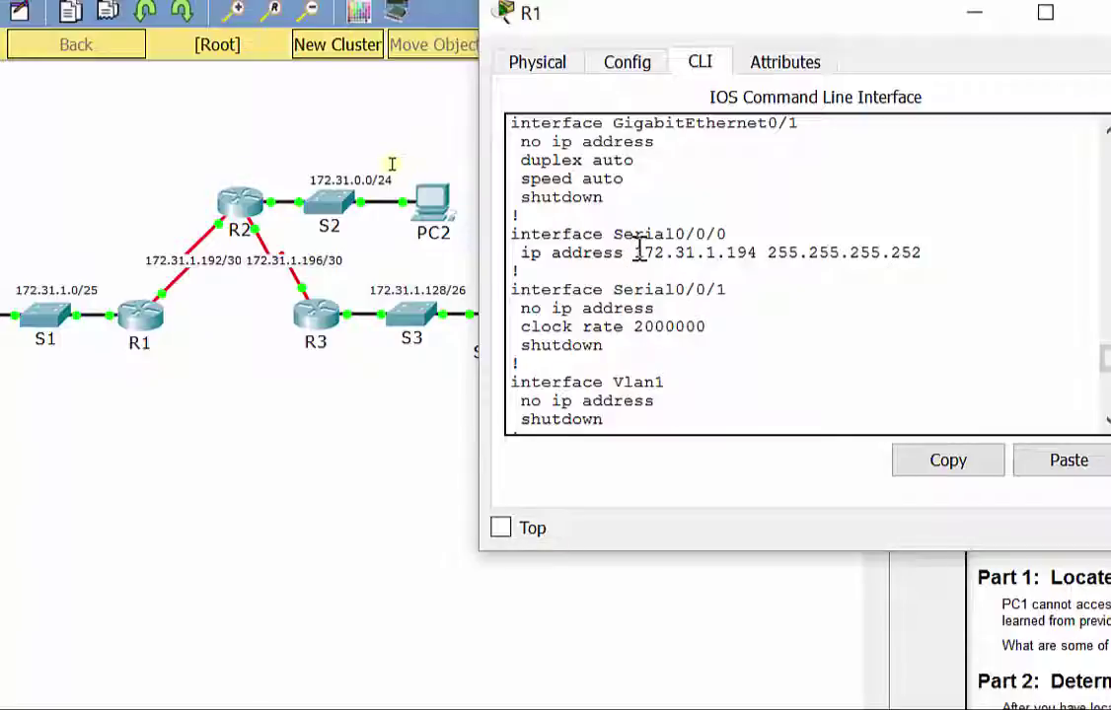
drag(636, 247, 762, 254)
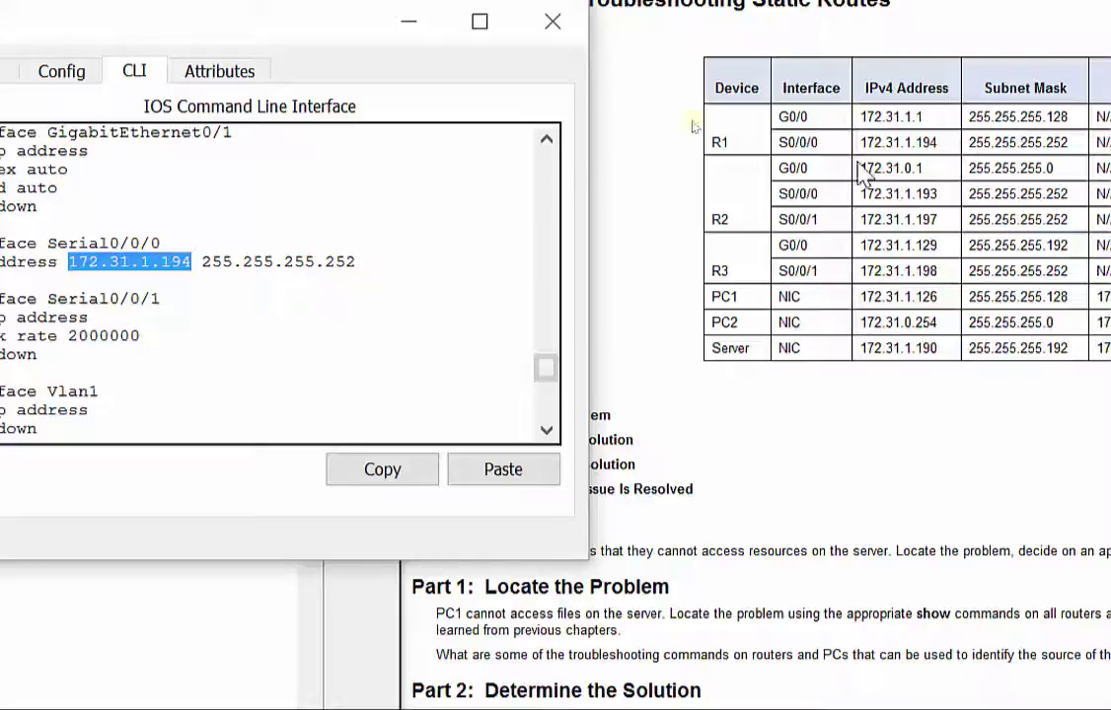
scroll(400, 193, up, 1)
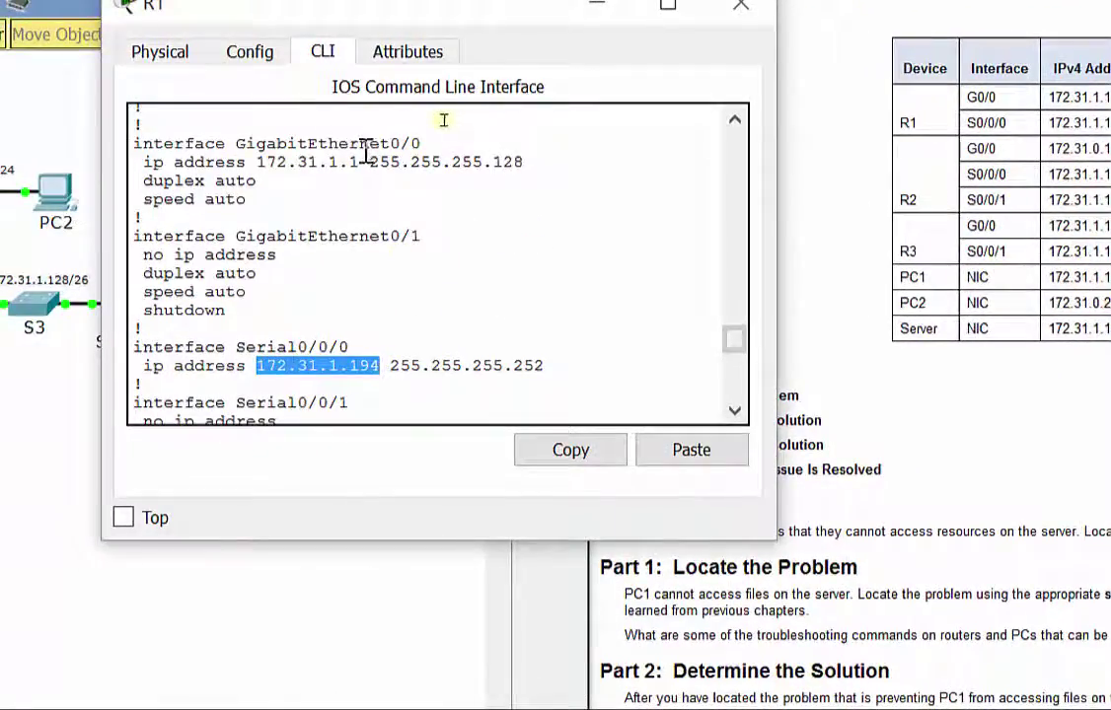
drag(361, 162, 254, 164)
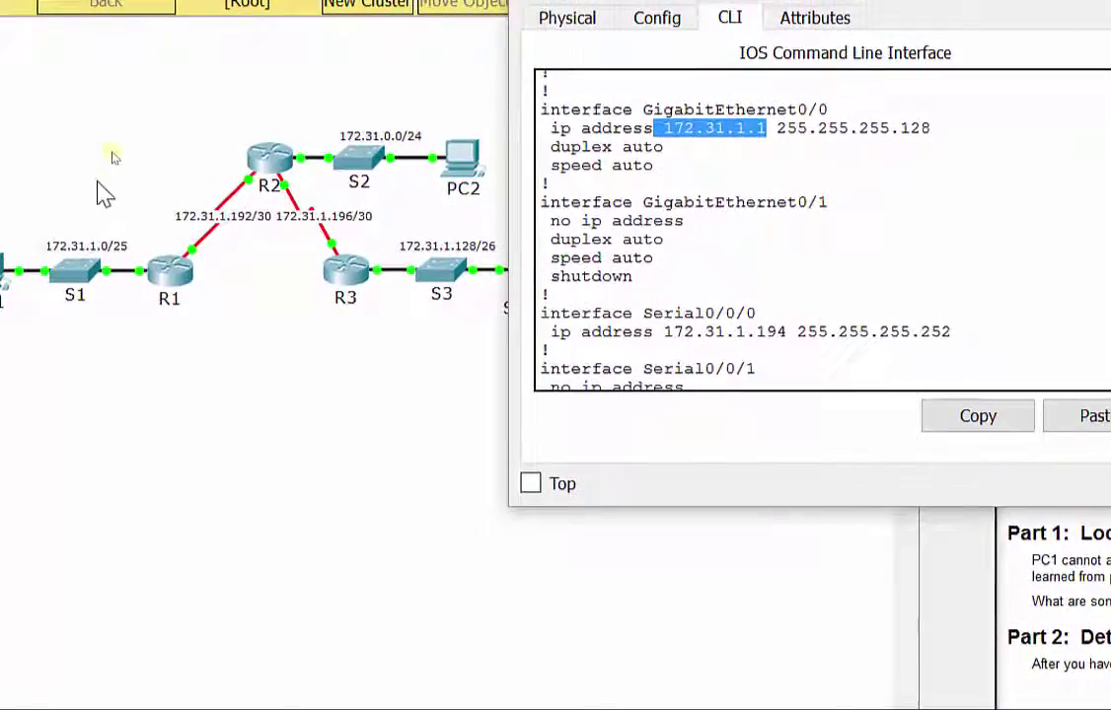
click(148, 177)
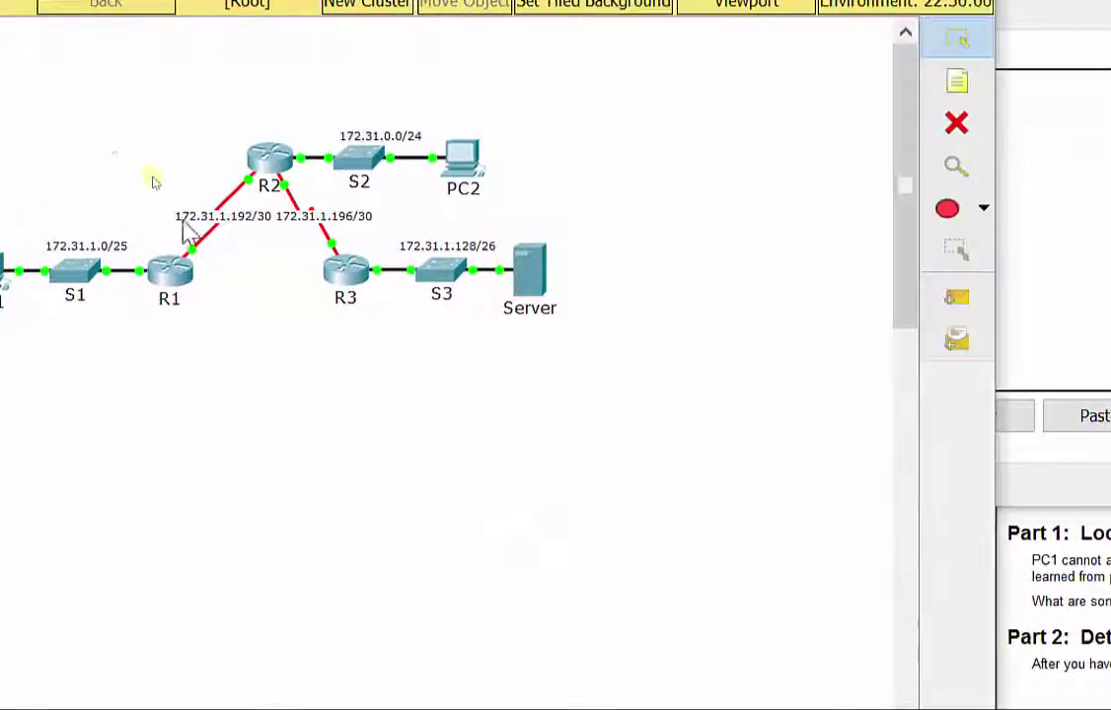
mouse_move(197, 261)
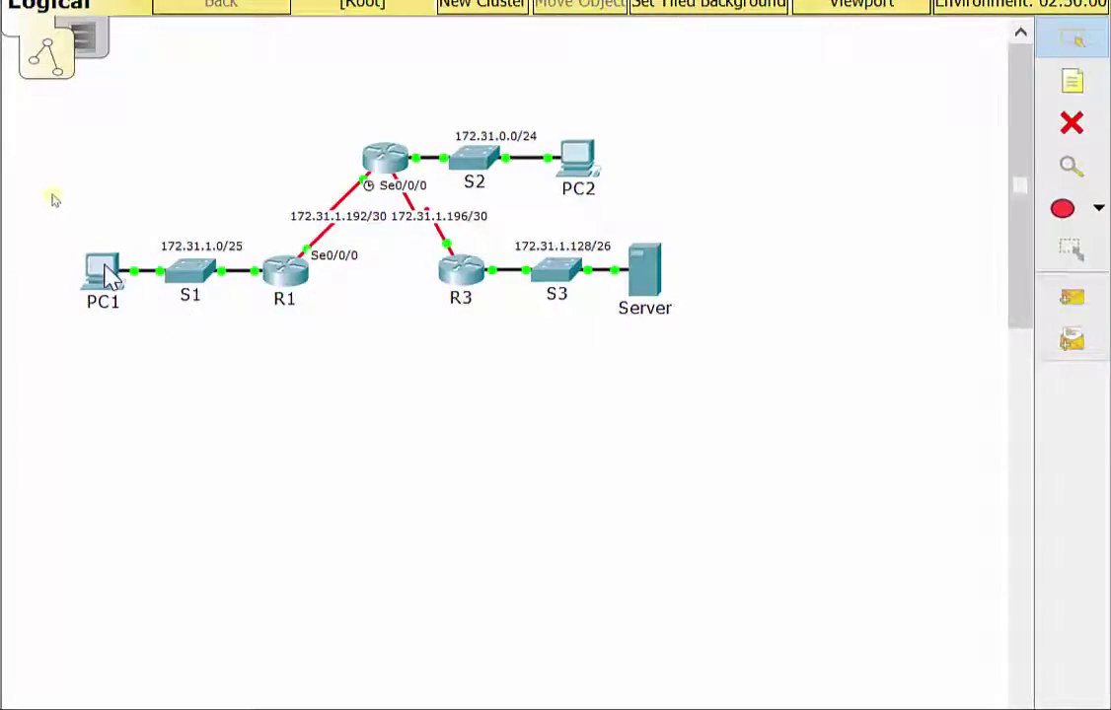
click(103, 269)
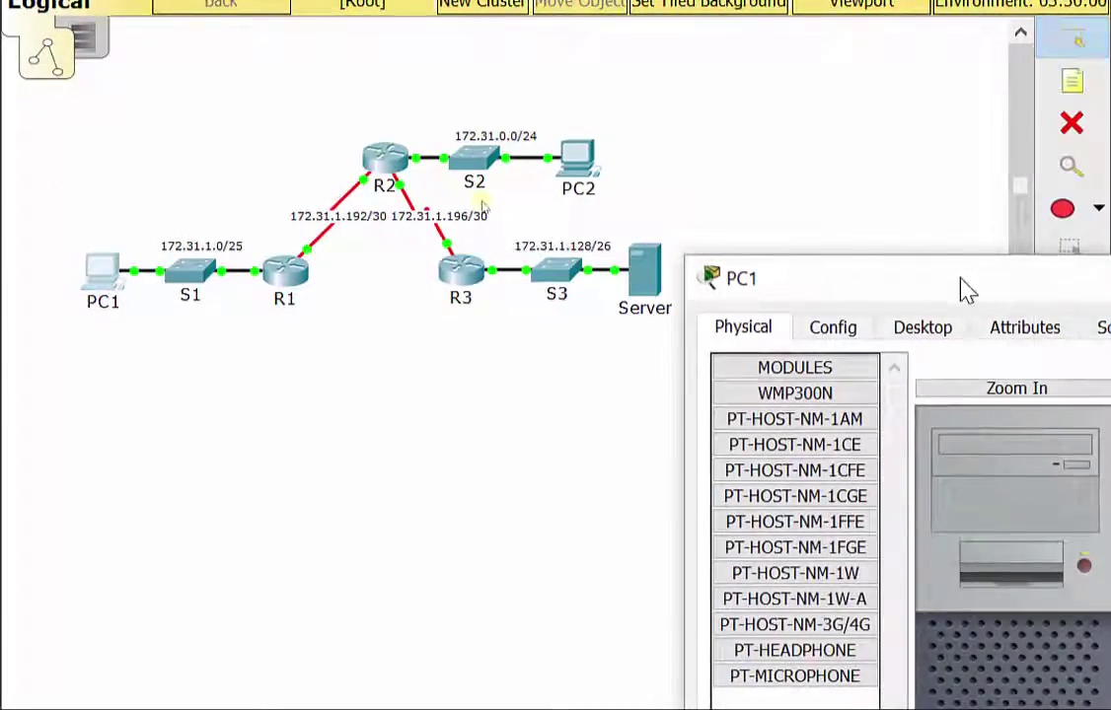
drag(967, 290, 578, 98)
click(547, 136)
click(393, 224)
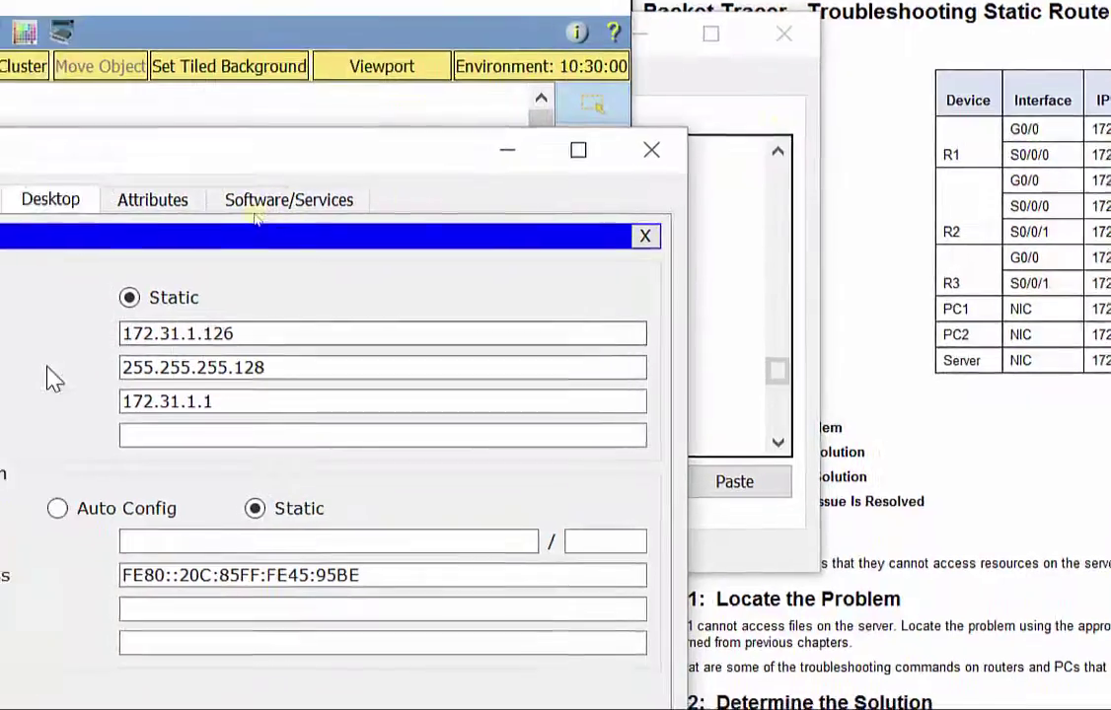
click(651, 149)
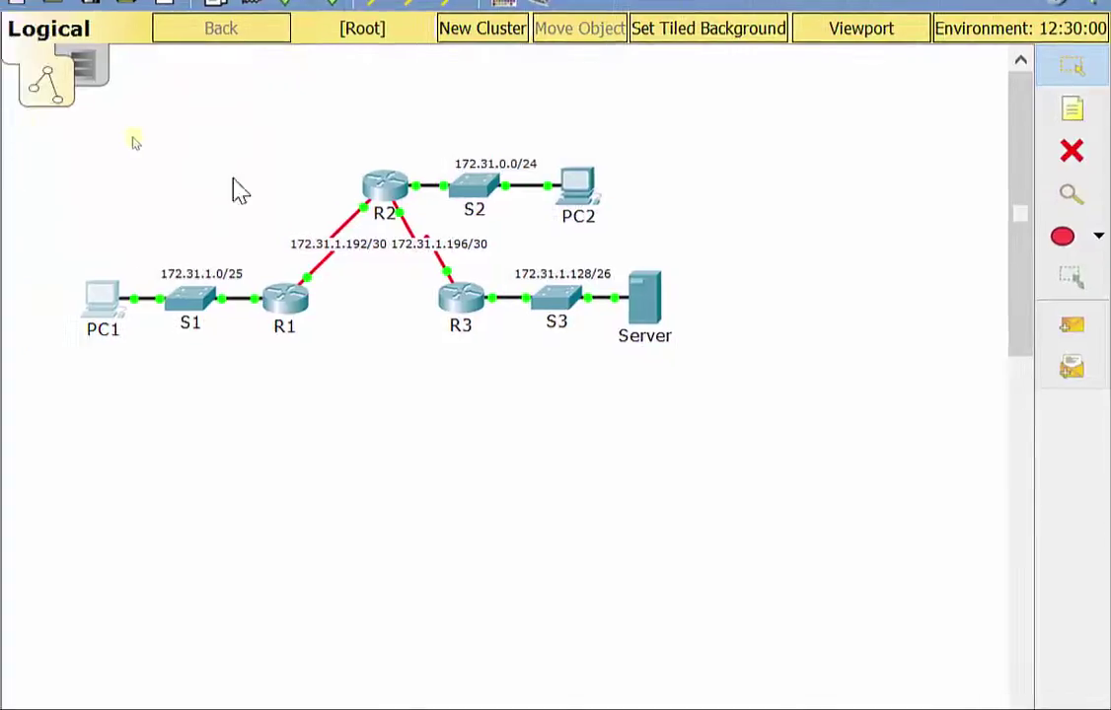
Step: Open R2's window, position it above the topology, and highlight PC1, S1, S3 and the Server
click(390, 193)
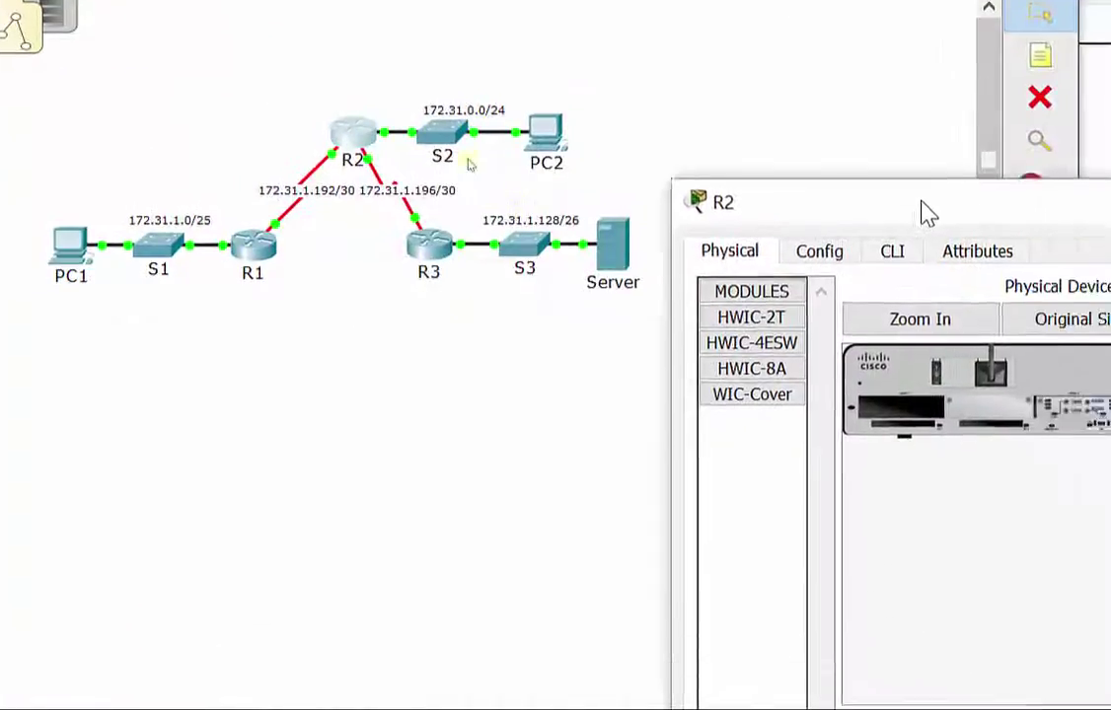
drag(927, 214, 907, 17)
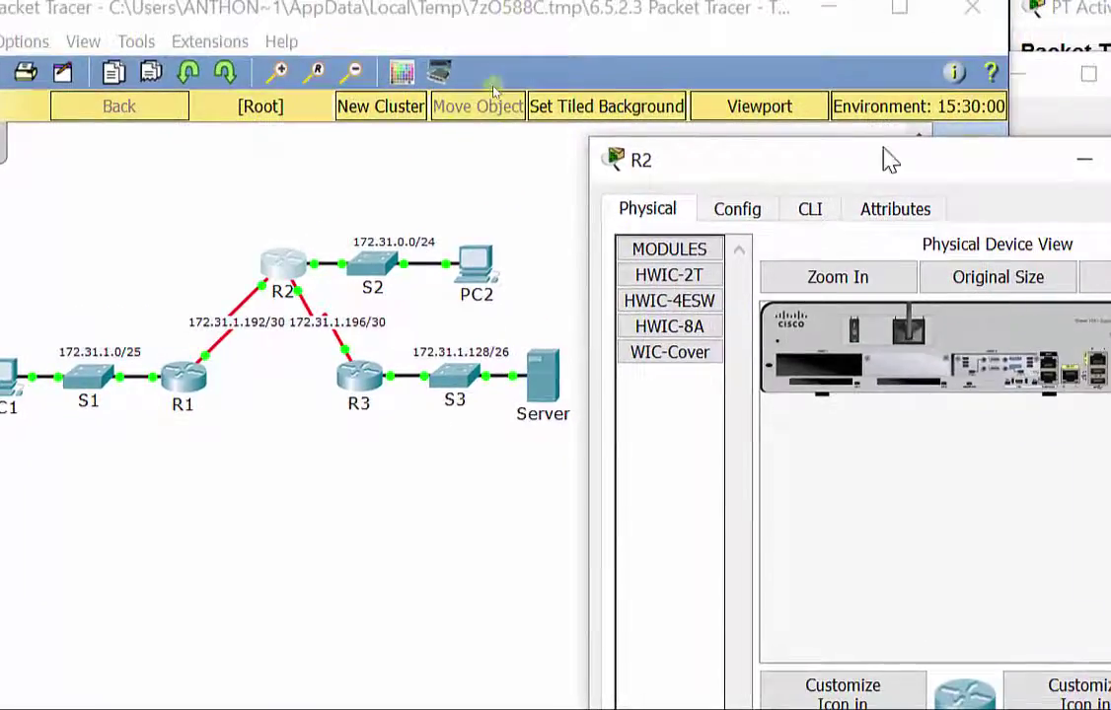
drag(888, 161, 864, 60)
drag(787, 557, 875, 367)
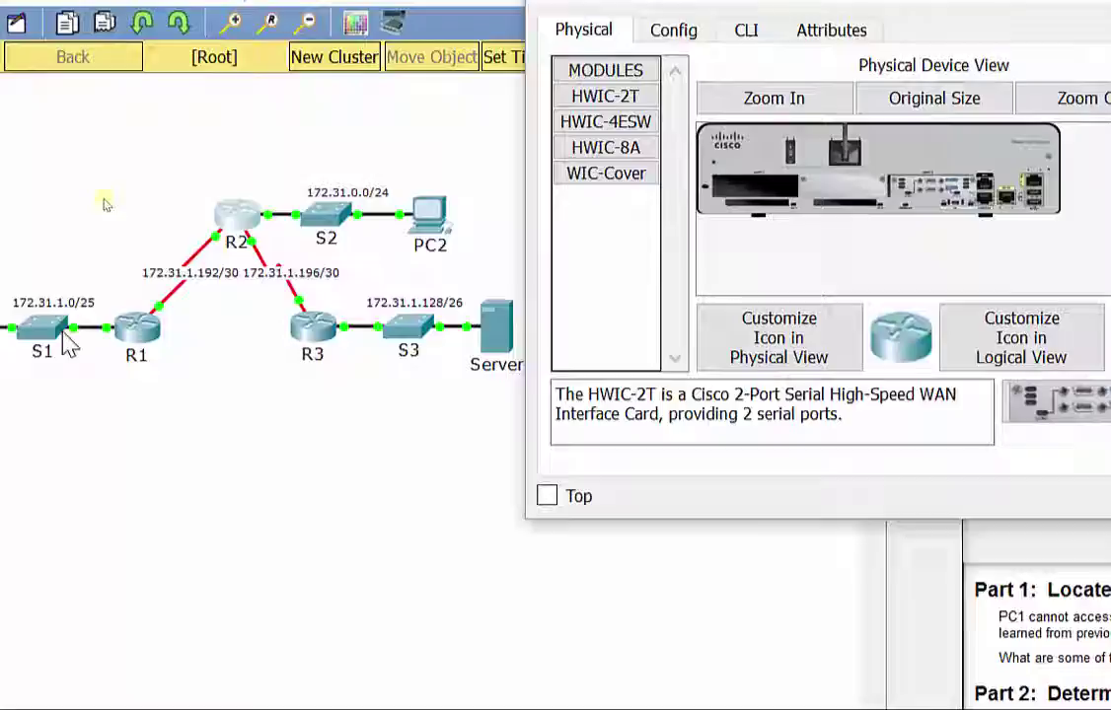
drag(15, 289, 203, 377)
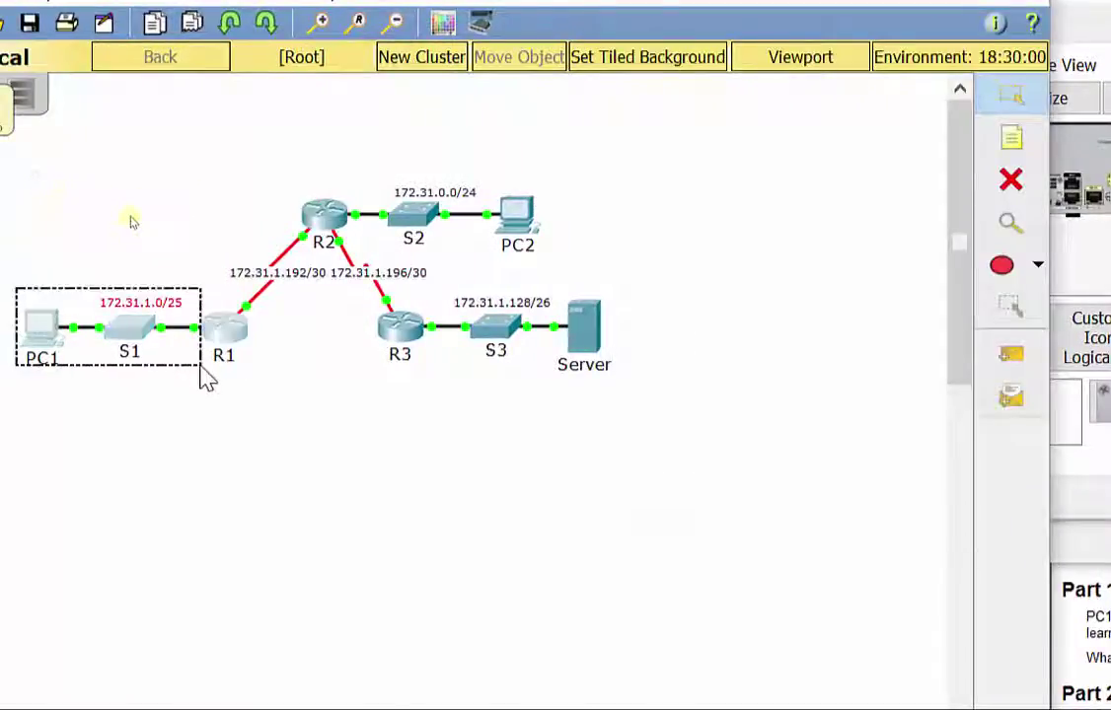
drag(643, 277, 439, 378)
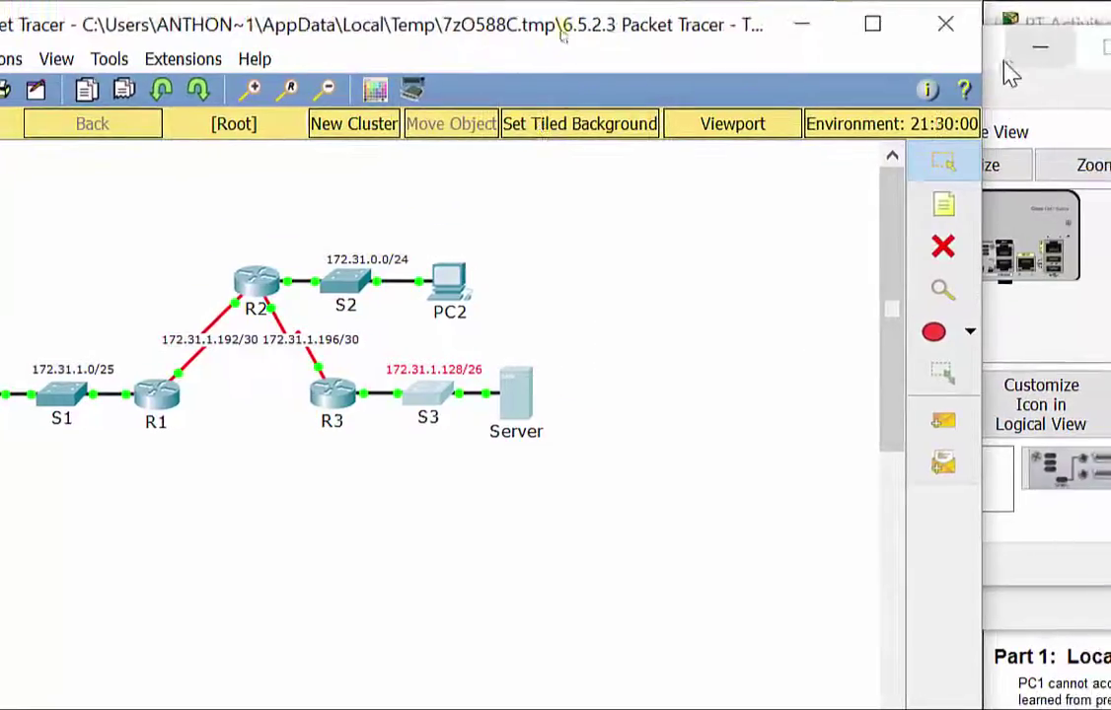
drag(989, 63, 979, 58)
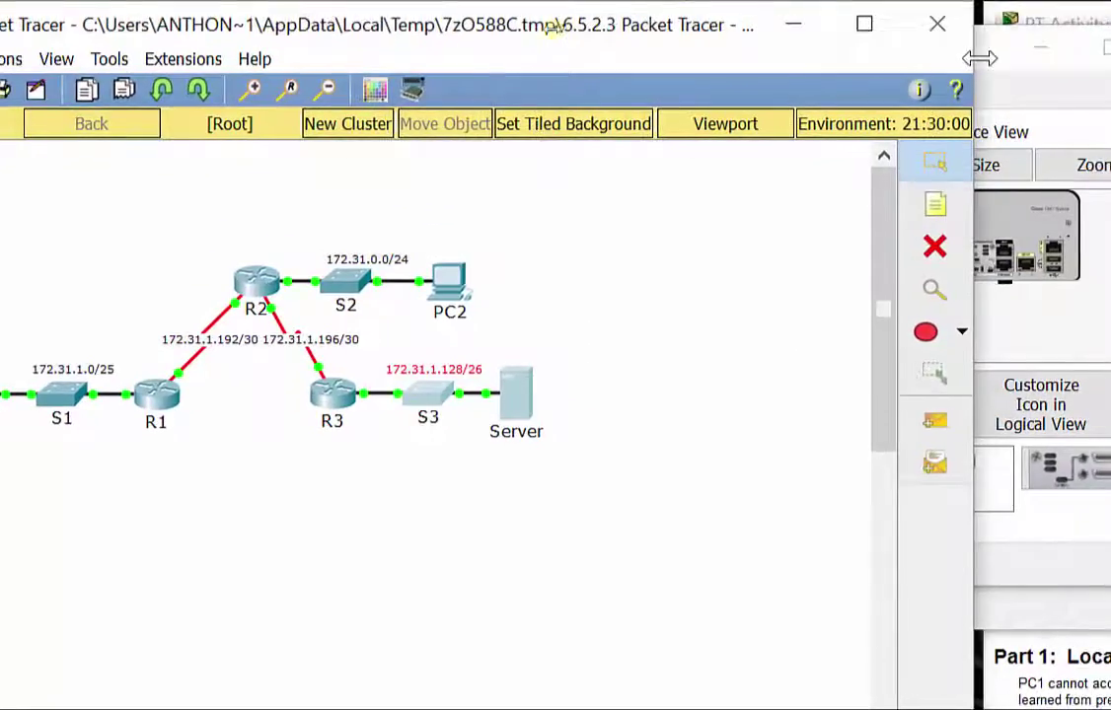
click(986, 61)
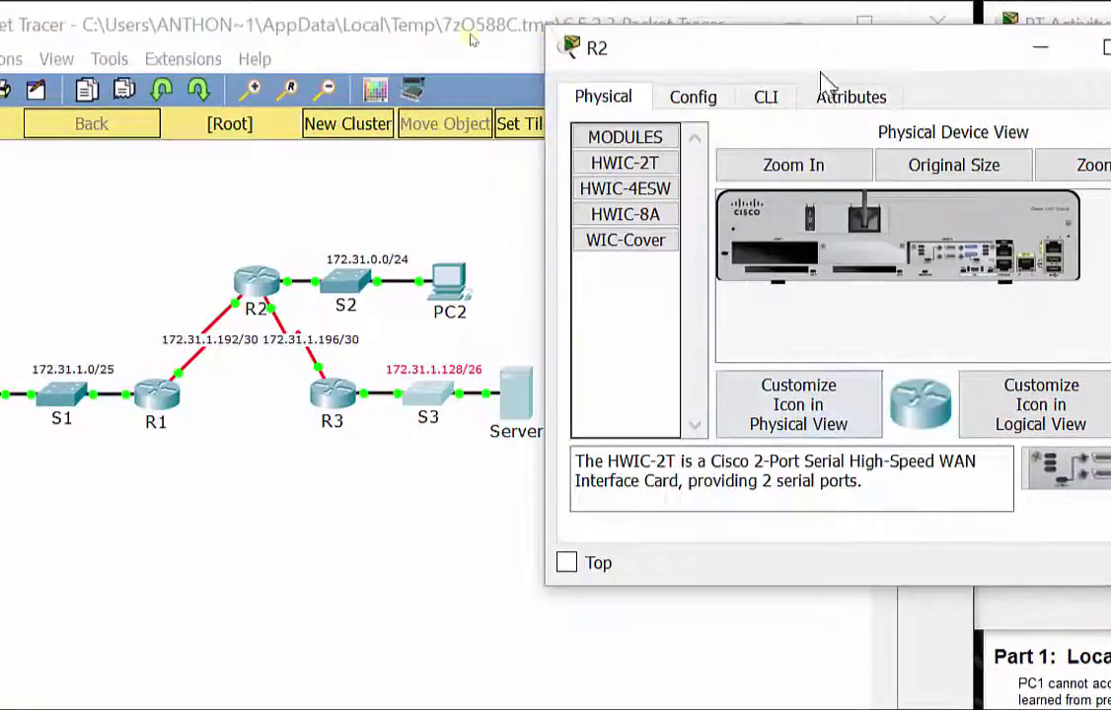
Step: In R2's CLI, enter en and show run, paging through to the static routes
click(768, 97)
key(Return)
text(en)
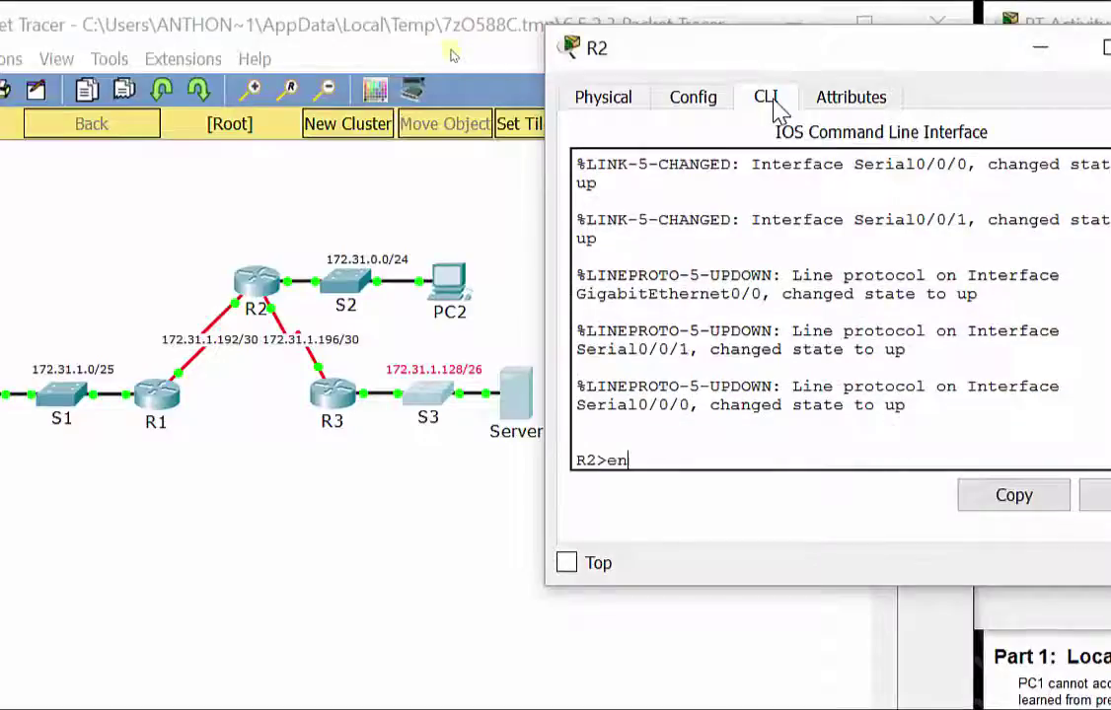
key(Return)
text(show ru)
key(Return)
key(space)
key(space)
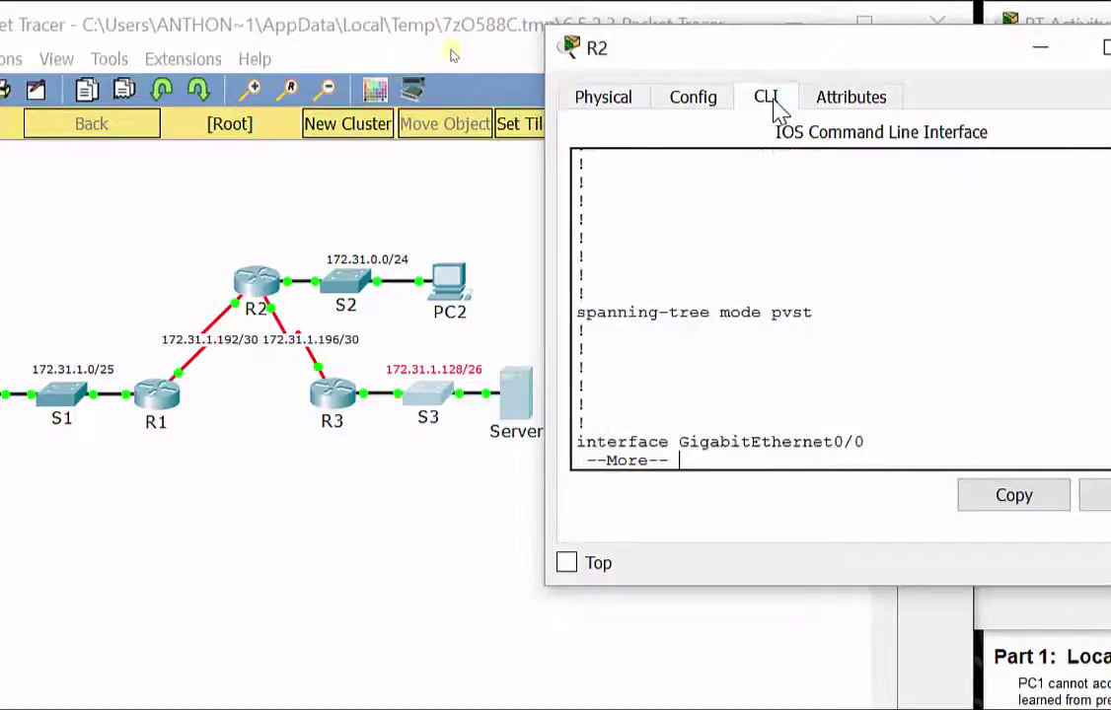
scroll(741, 286, up, 2)
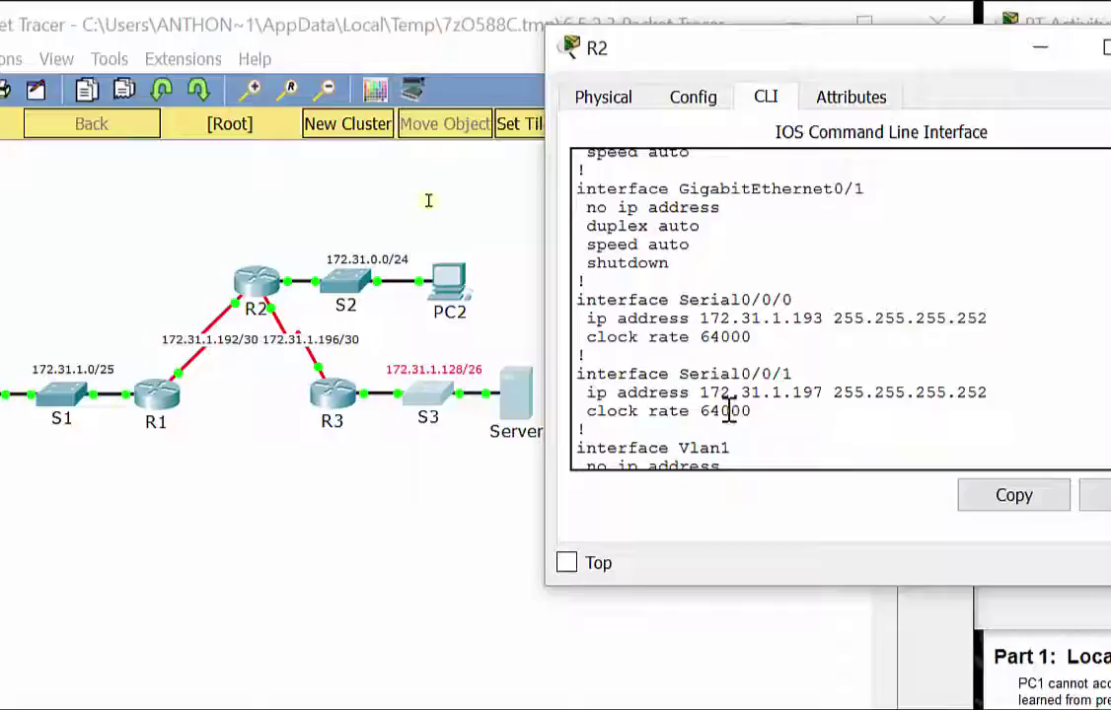
scroll(740, 340, down, 2)
key(space)
key(space)
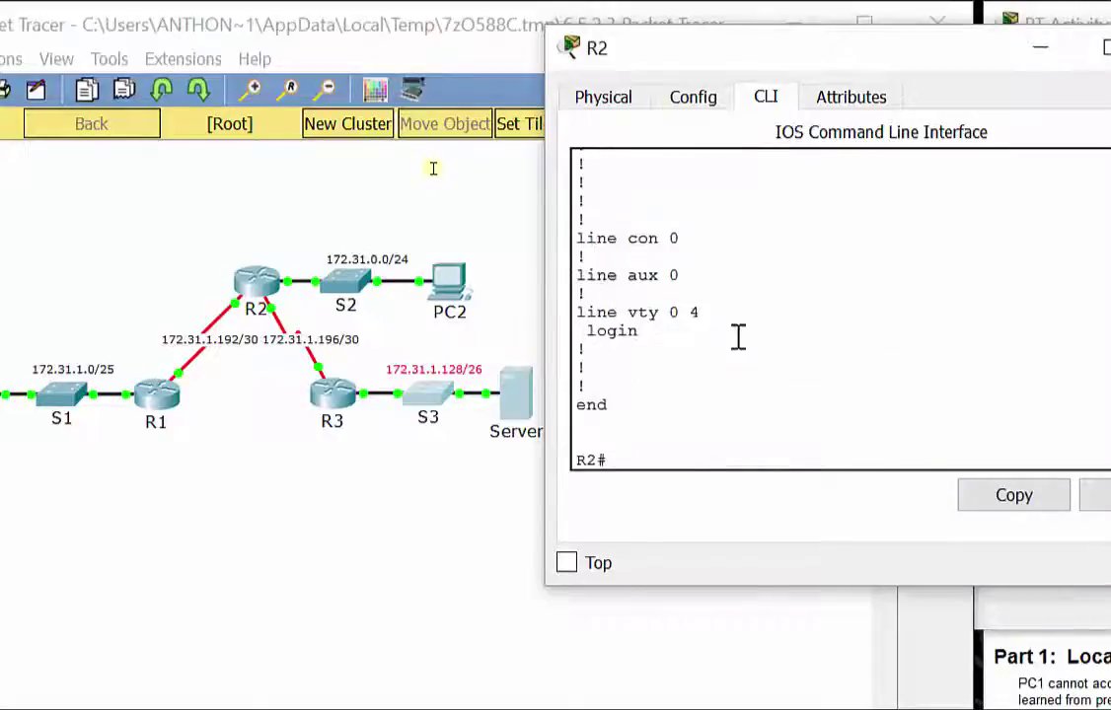
scroll(738, 339, up, 5)
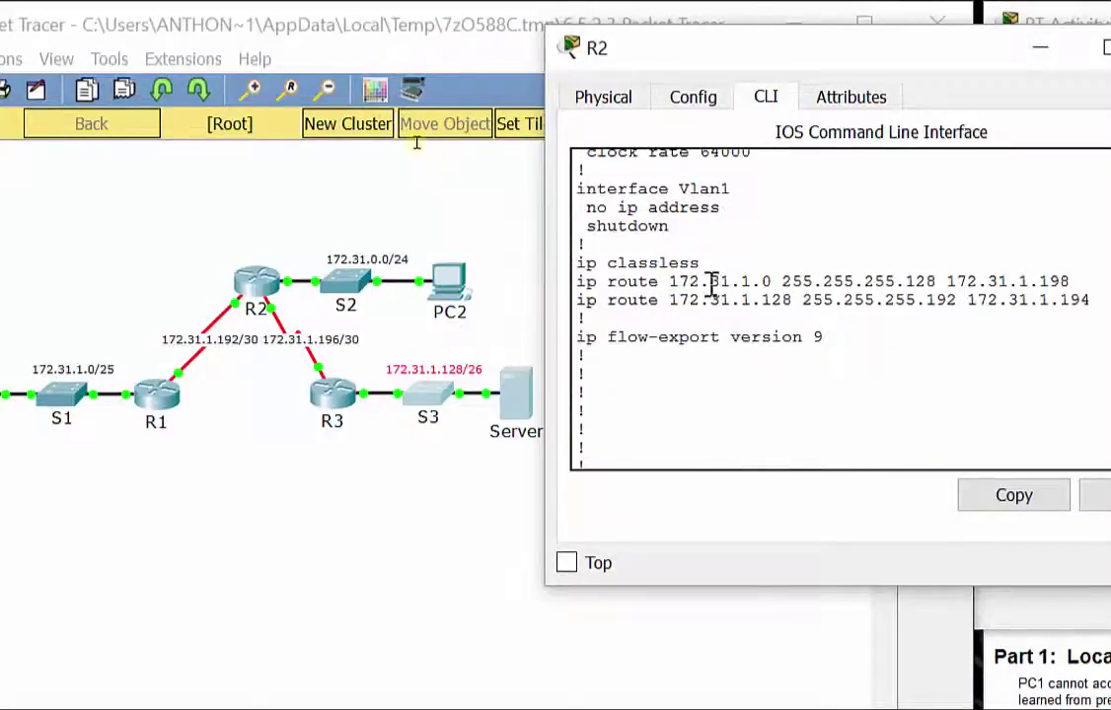
Step: Inspect R2's route 172.31.1.0 255.255.255.128 via next hop 172.31.1.198 against the topology
drag(670, 282, 770, 283)
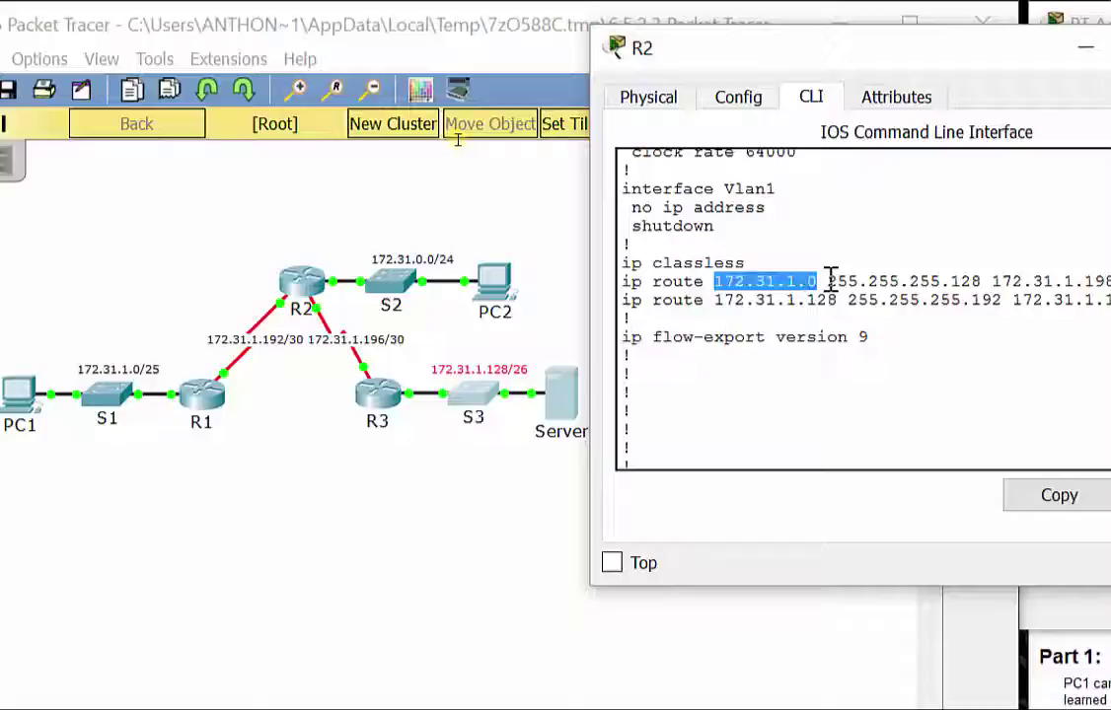
drag(826, 281, 980, 281)
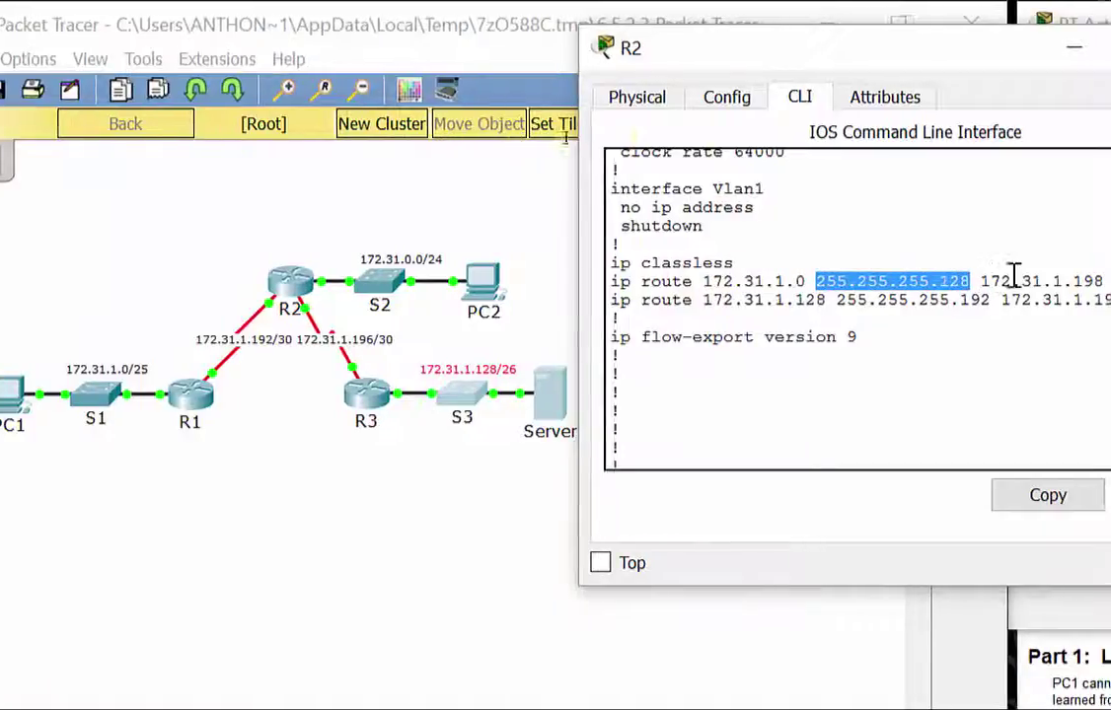
drag(927, 281, 1051, 280)
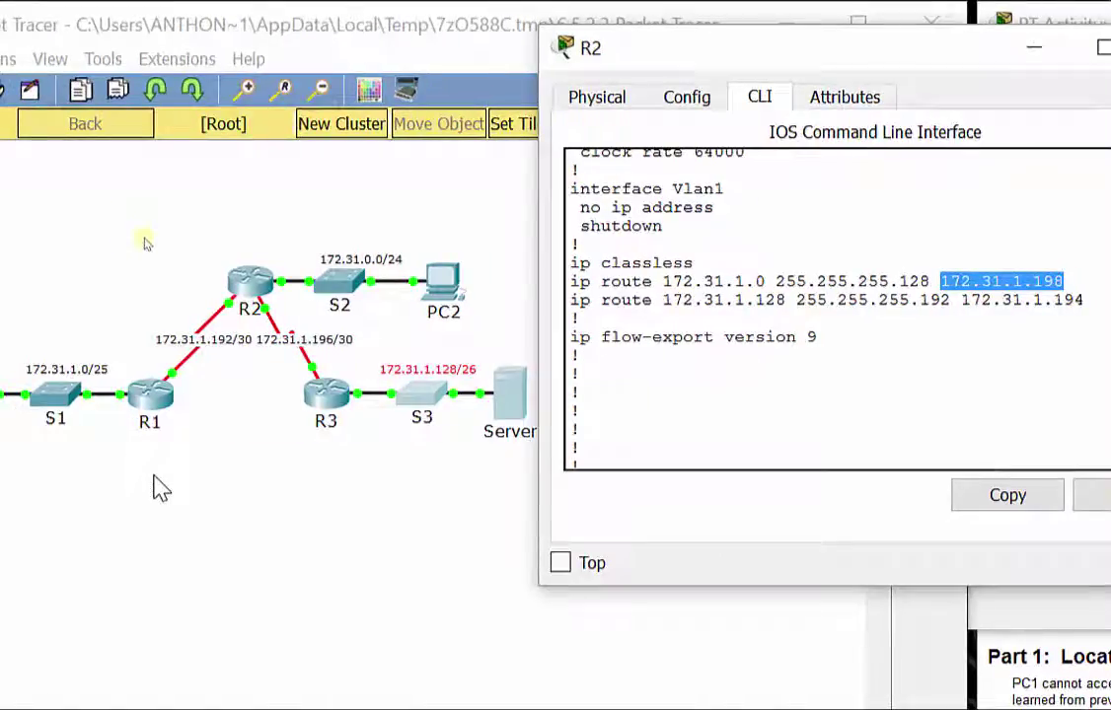
click(158, 488)
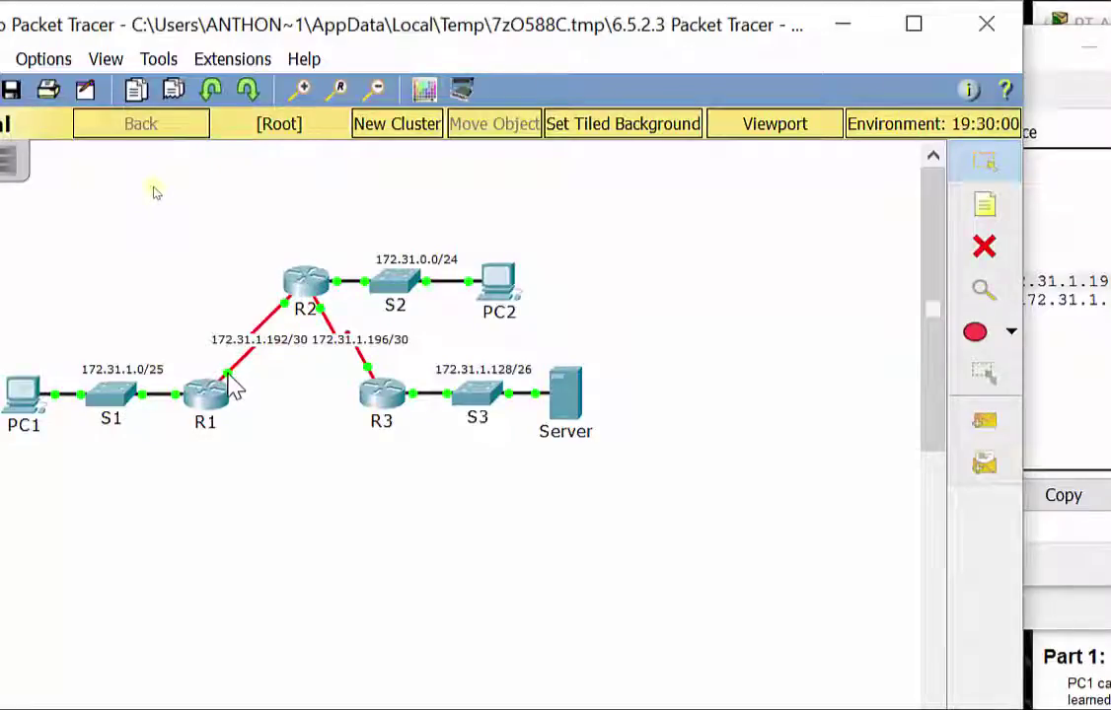
mouse_move(233, 387)
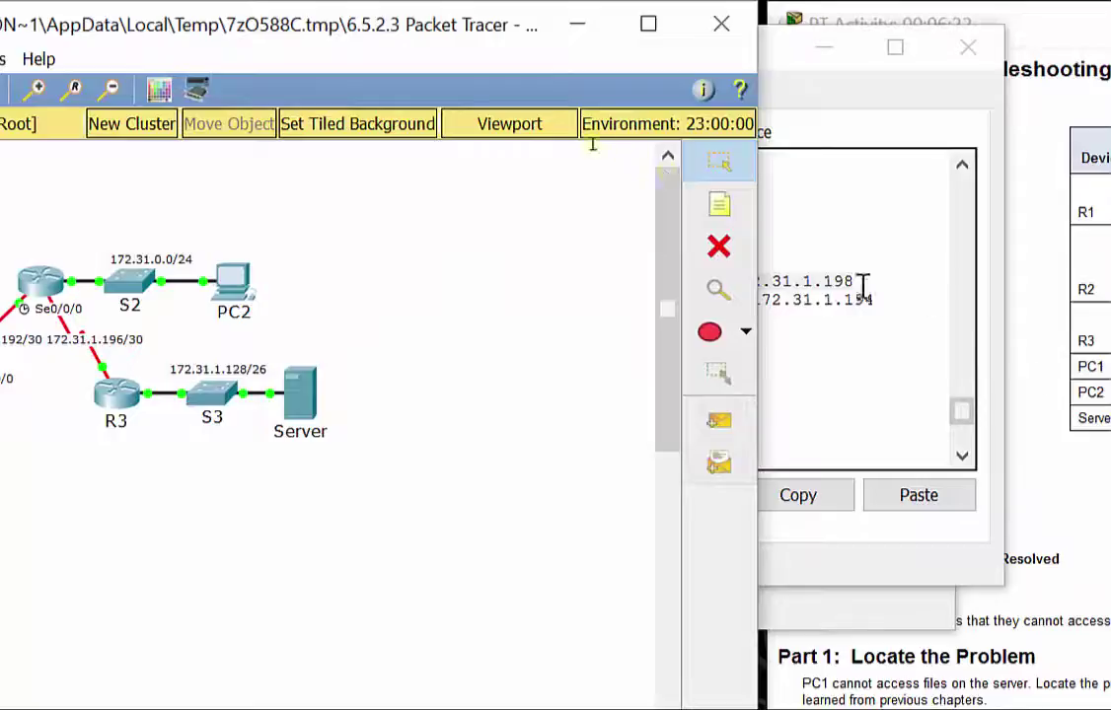
drag(858, 283, 743, 281)
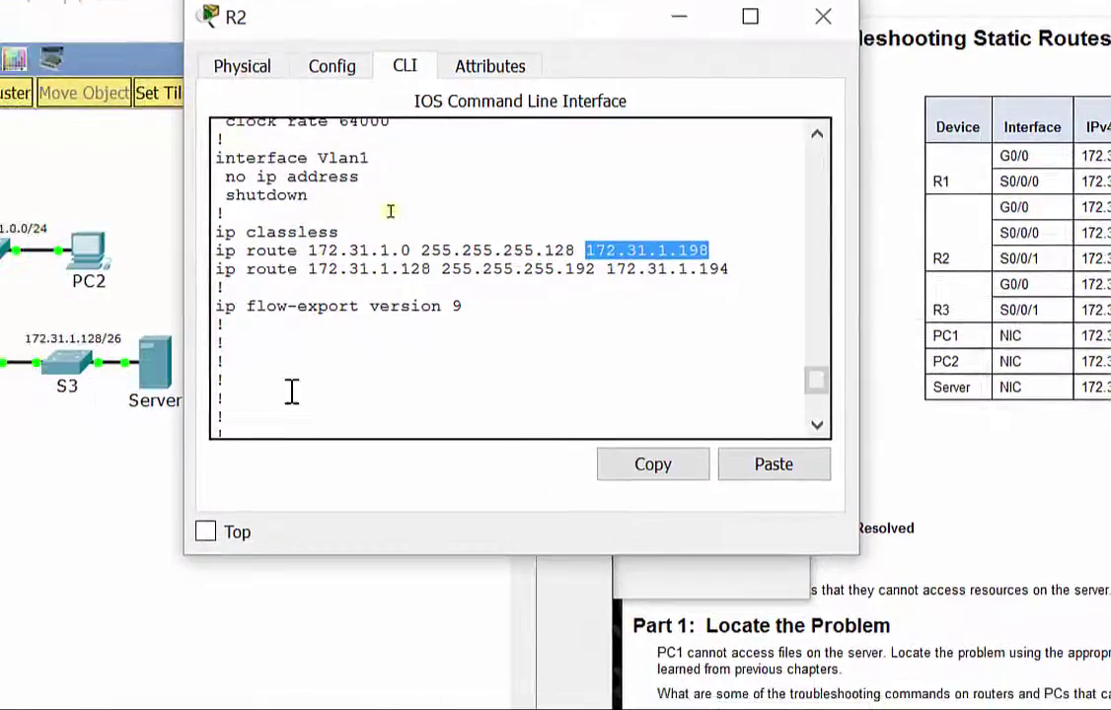
Step: Enter global configuration mode on R2 with config t
click(136, 436)
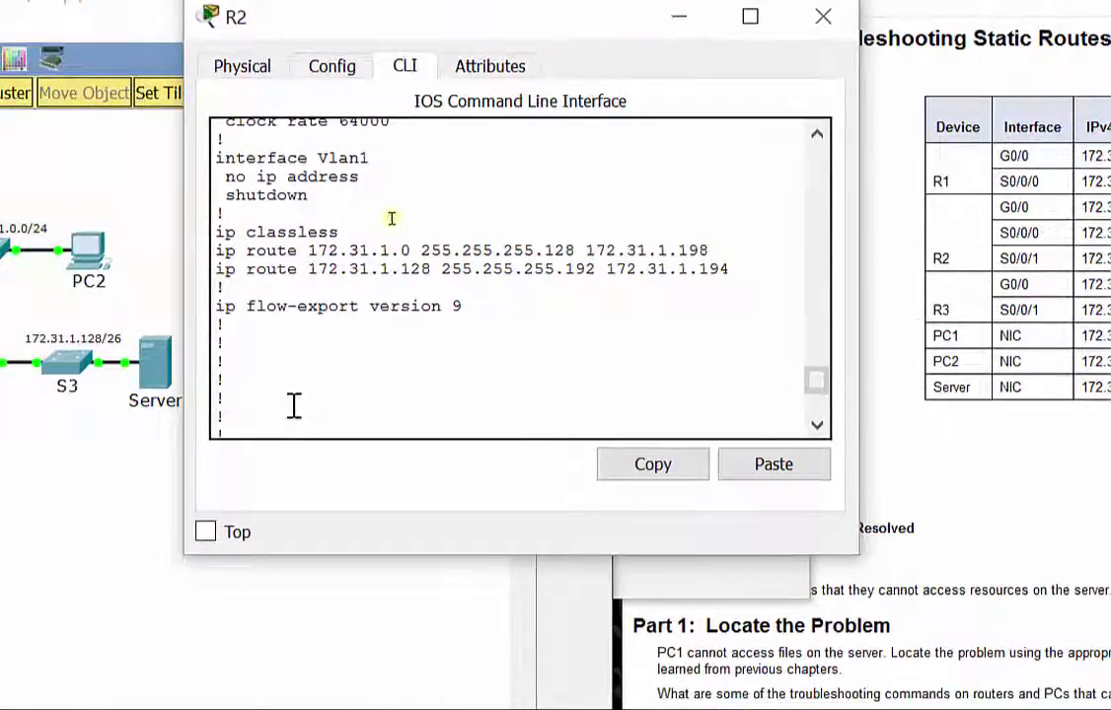
key(Return)
text(config t)
key(Return)
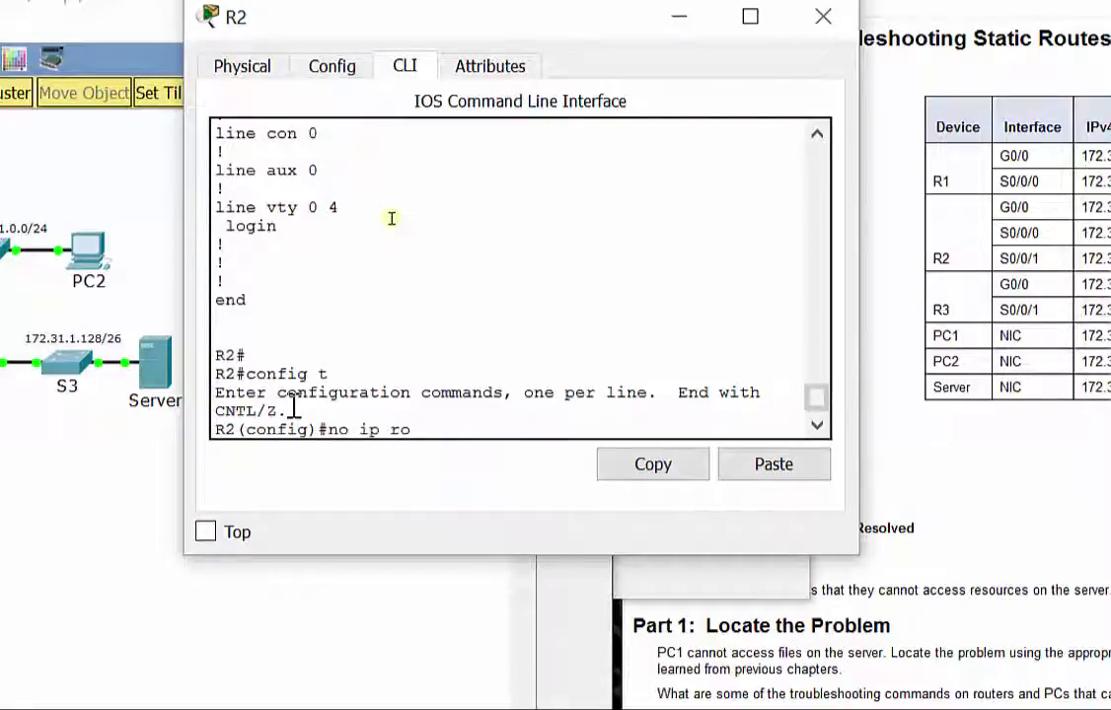
Step: Remove the faulty route with no ip route 172.31.1.0 255.255.255.128 172.31.1.198
scroll(392, 218, up, 8)
scroll(508, 151, down, 1)
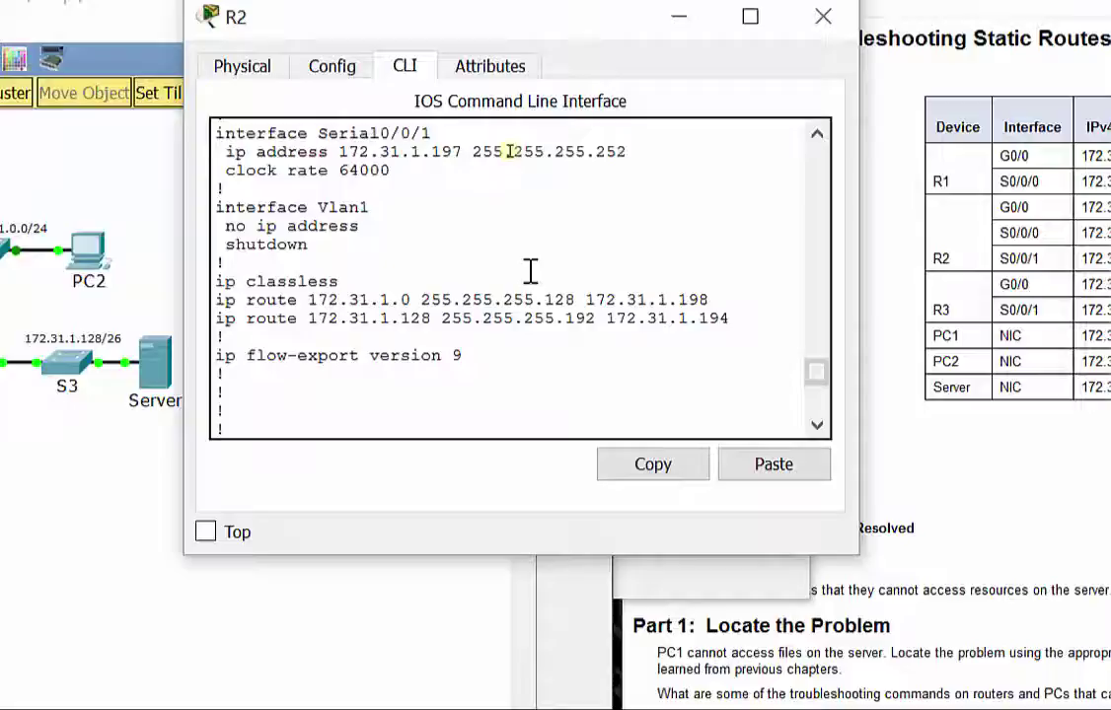
drag(735, 317, 313, 318)
click(583, 274)
drag(737, 299, 308, 299)
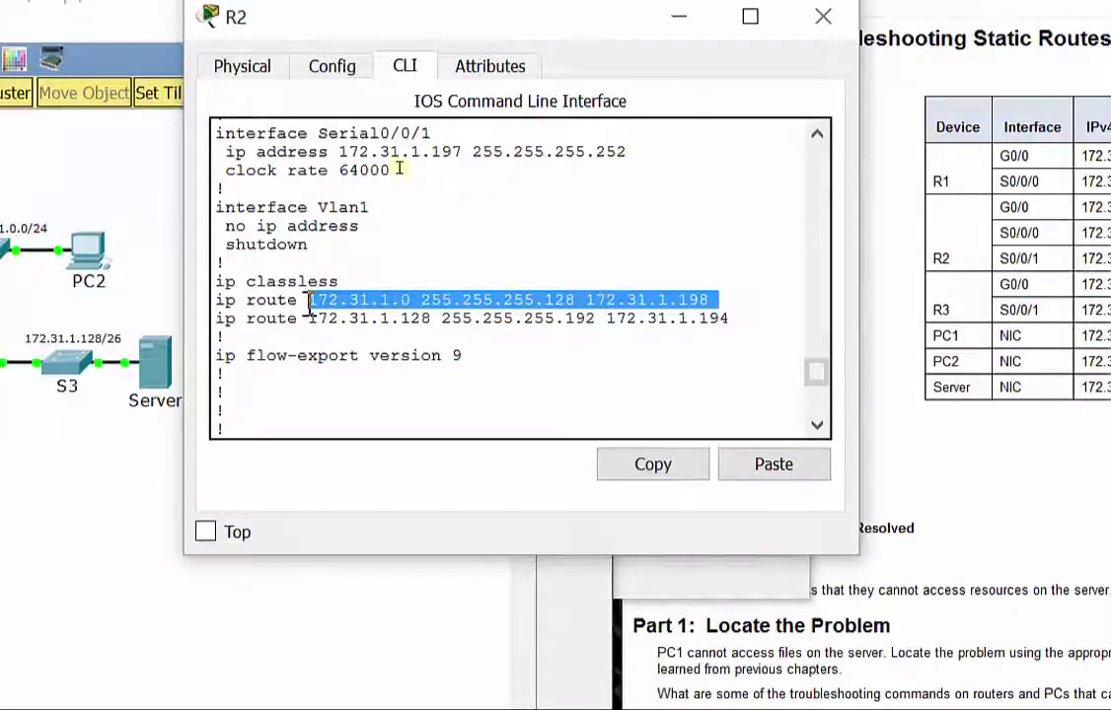
click(653, 464)
click(390, 353)
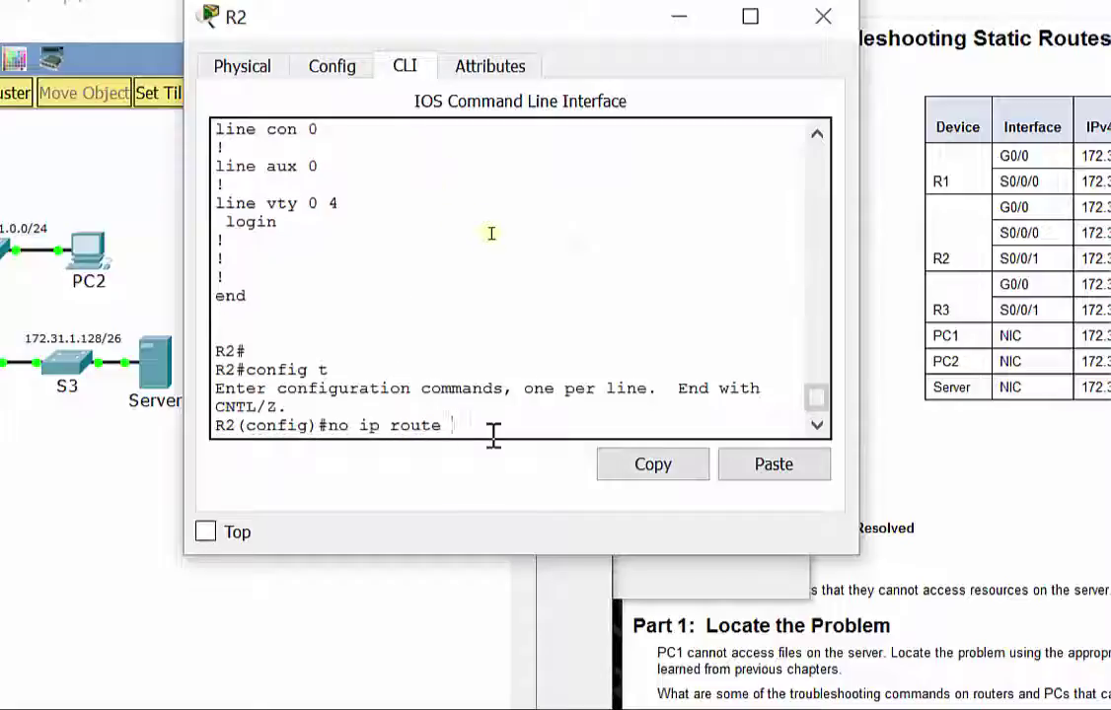
click(766, 463)
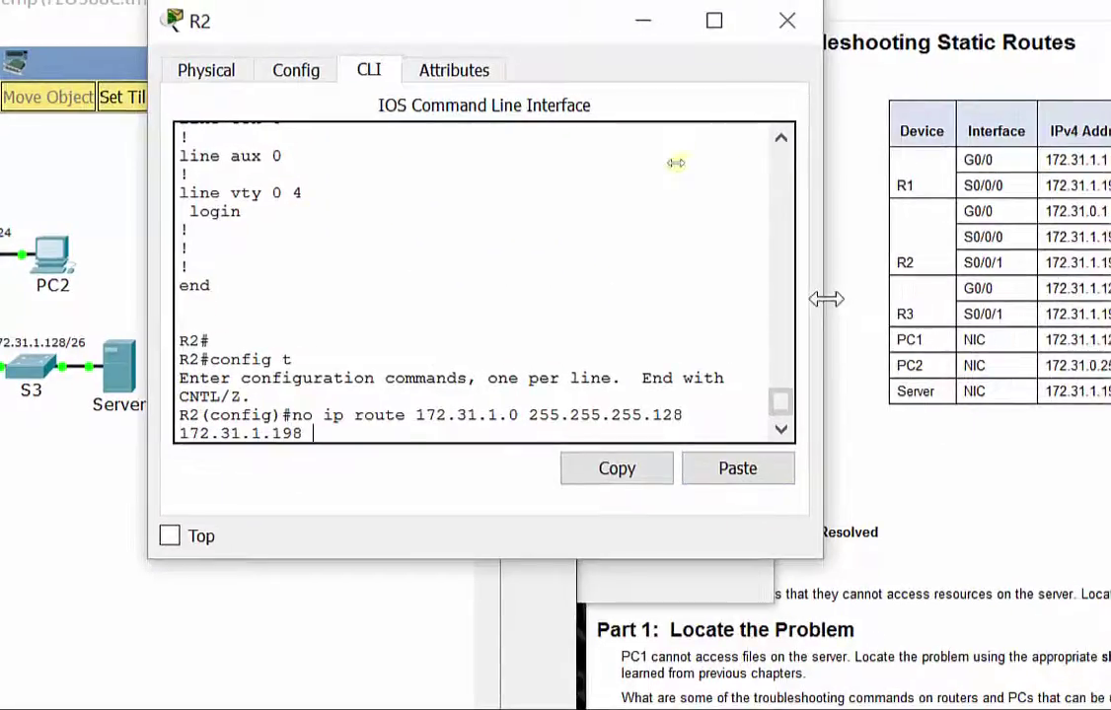
drag(827, 299, 886, 300)
key(Return)
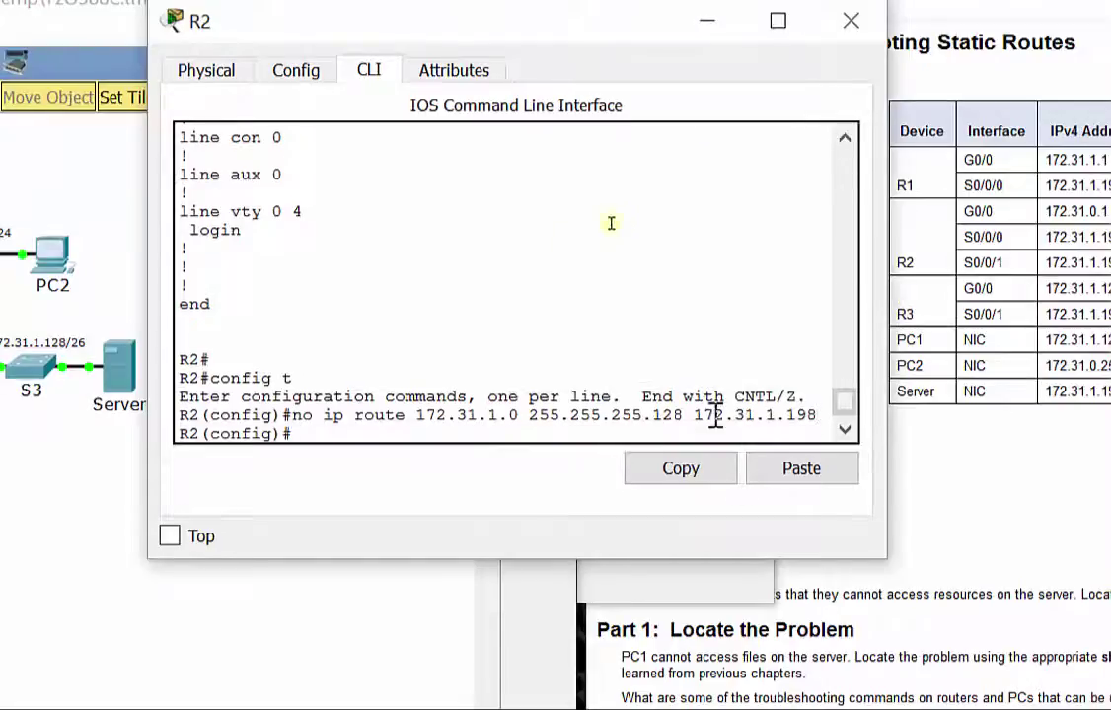
Step: Add ip route 172.31.1.0 255.255.255.128 172.31.1.194 on R2
text(ip route)
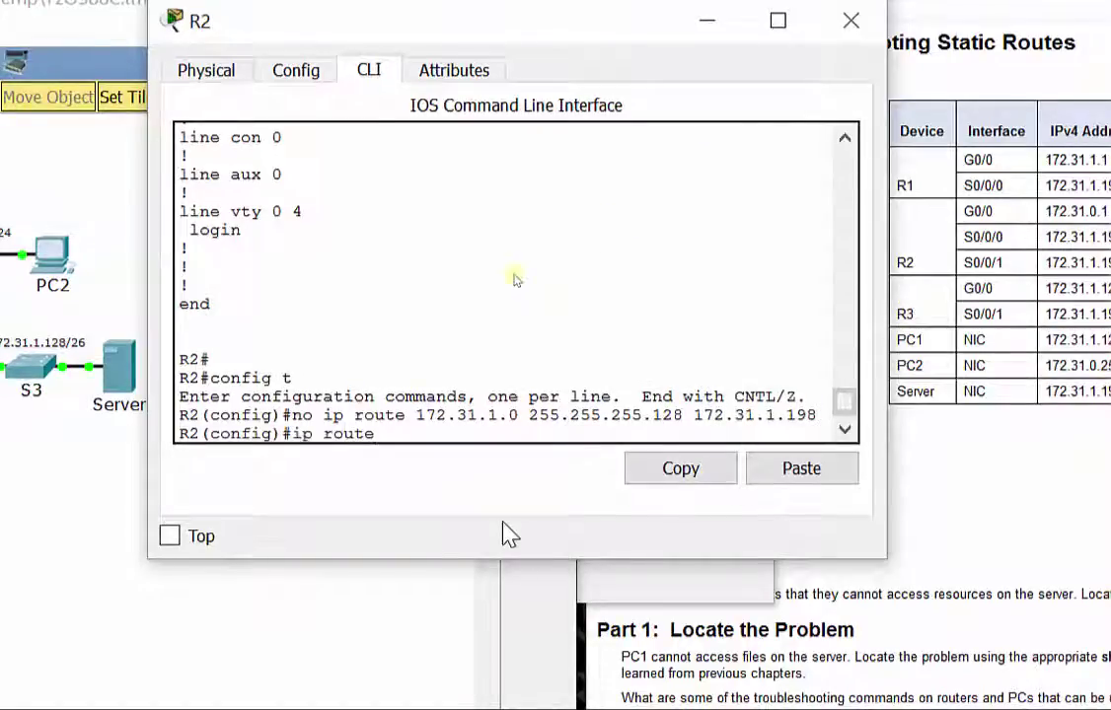
text( 172.31.1.0 255.255.255.128 172.31)
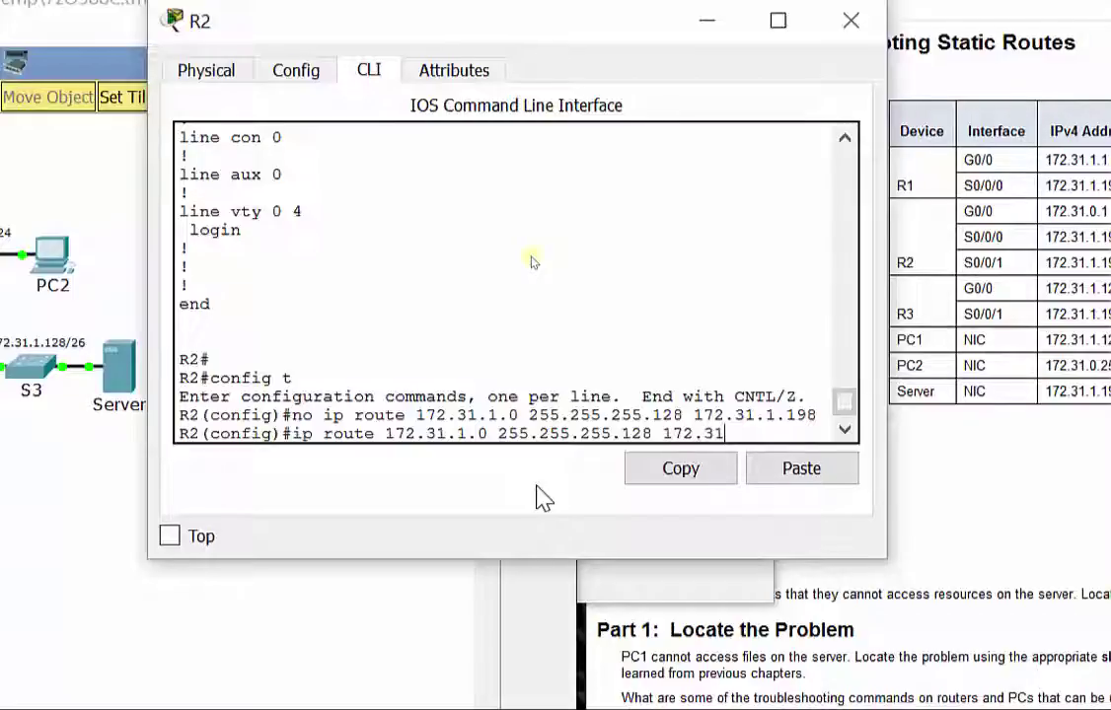
text(.1.19)
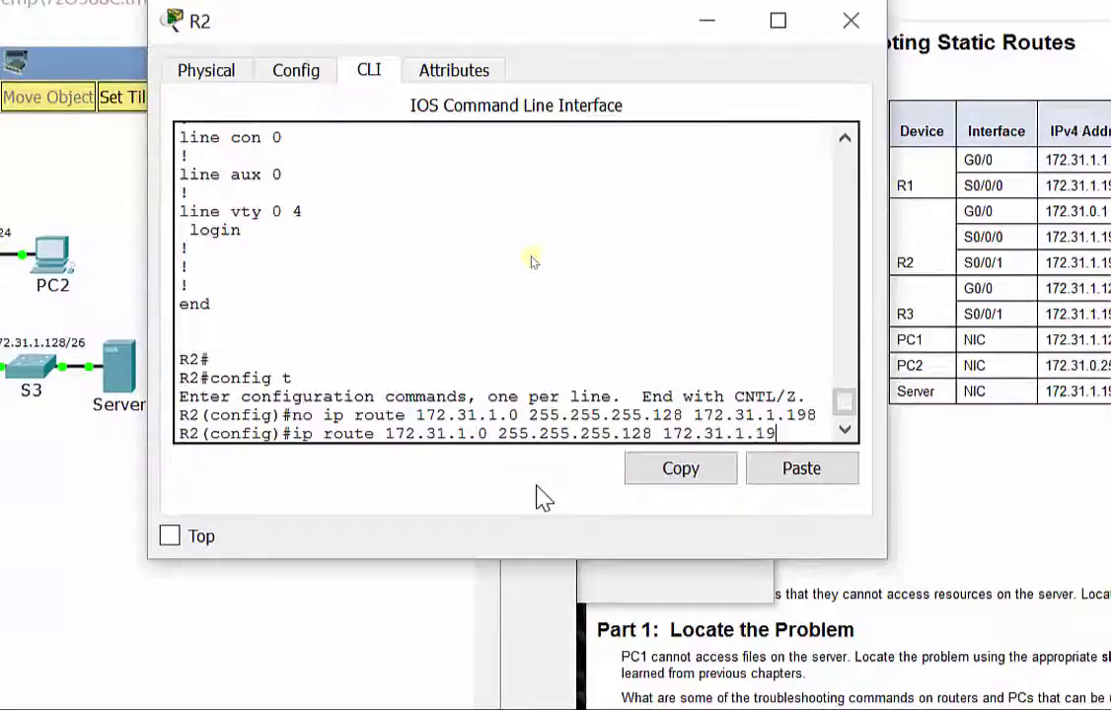
text(4)
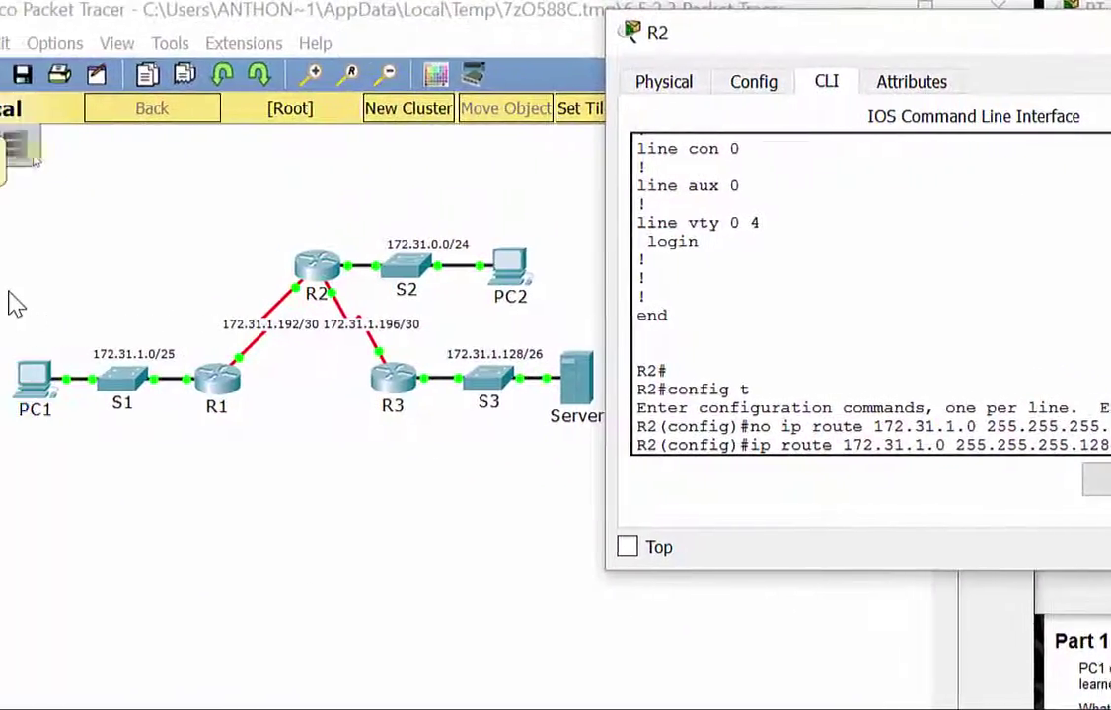
click(15, 304)
drag(1, 344, 209, 422)
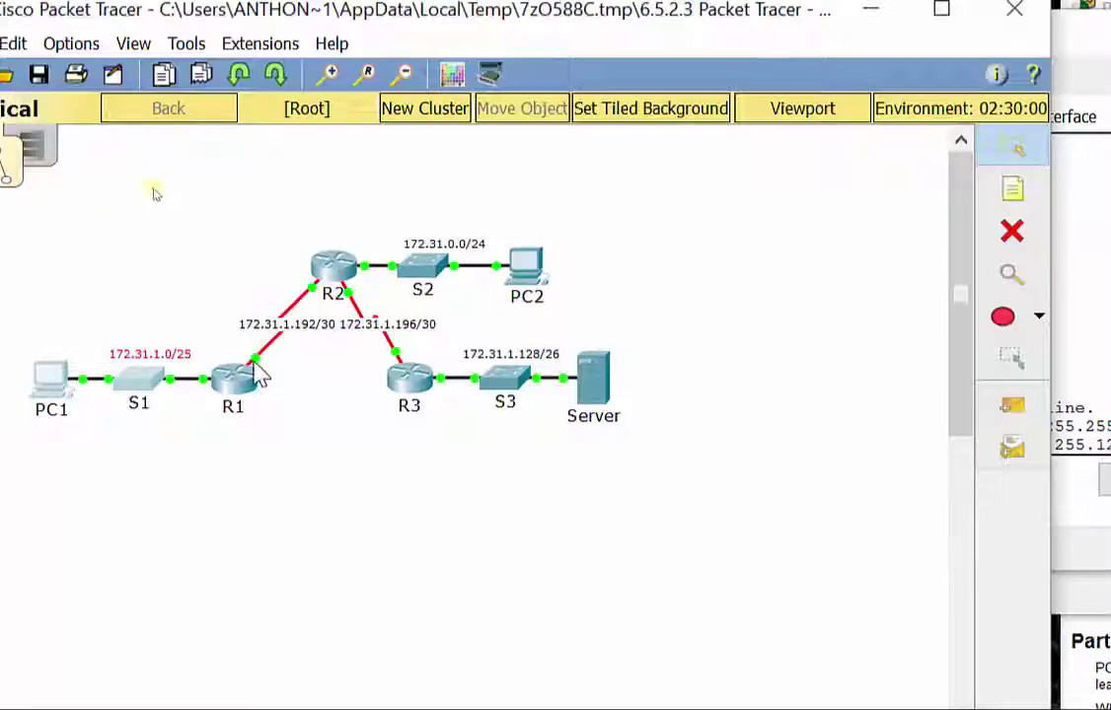
mouse_move(261, 373)
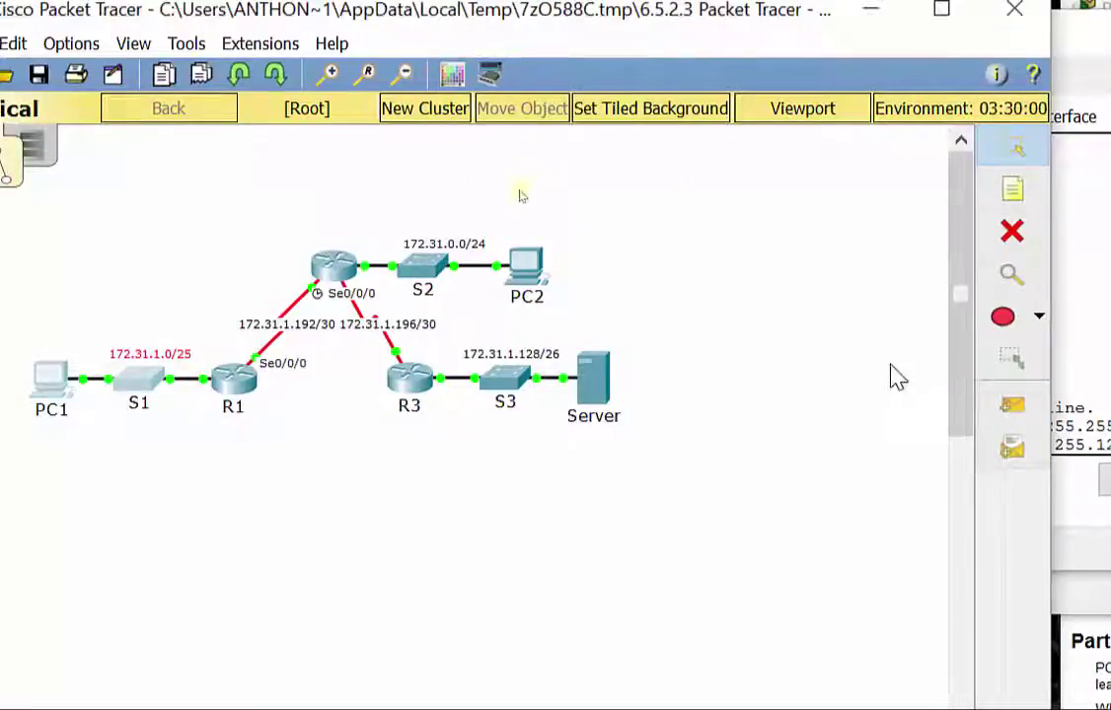
click(1011, 364)
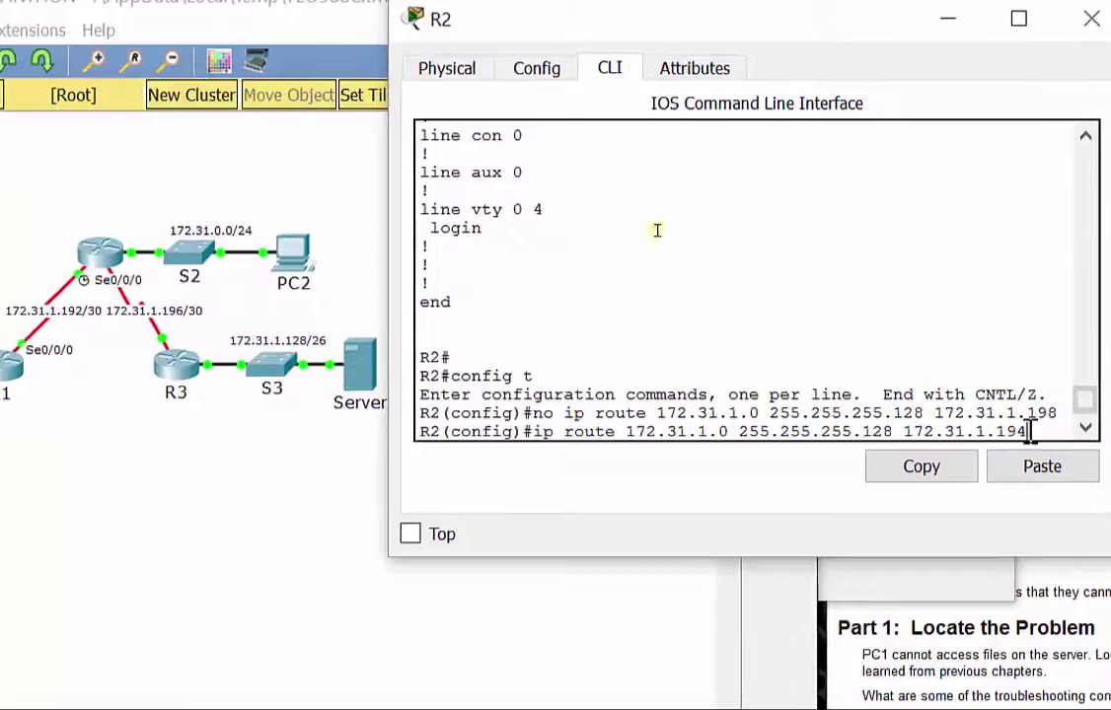
key(Return)
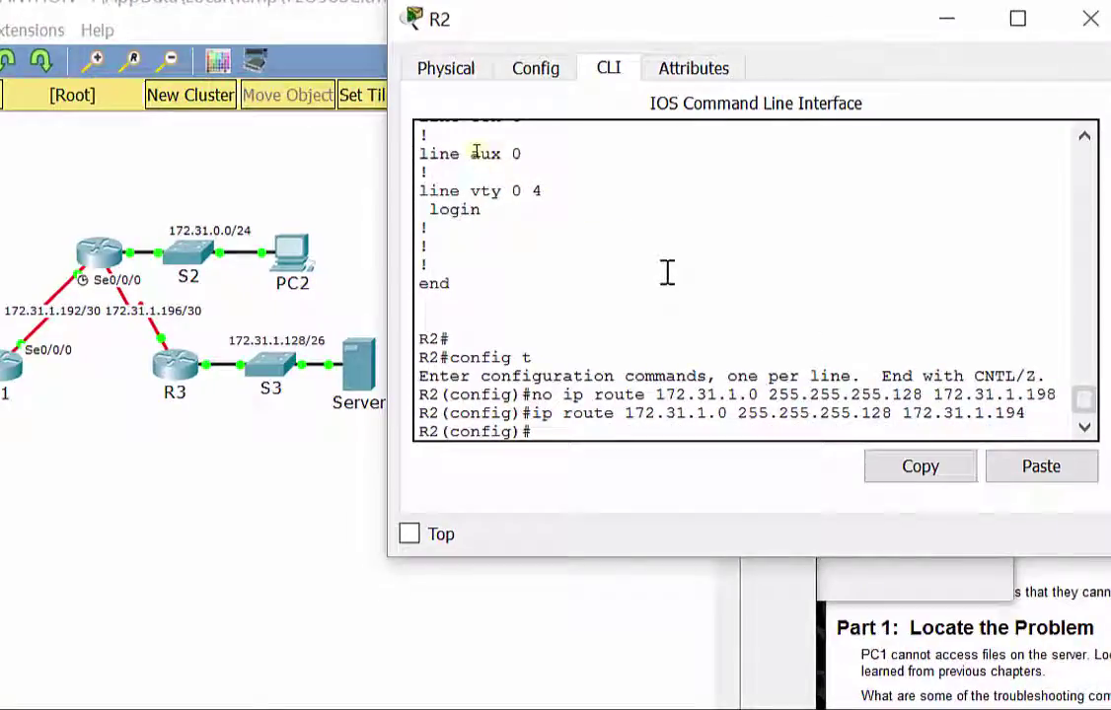
scroll(667, 274, up, 7)
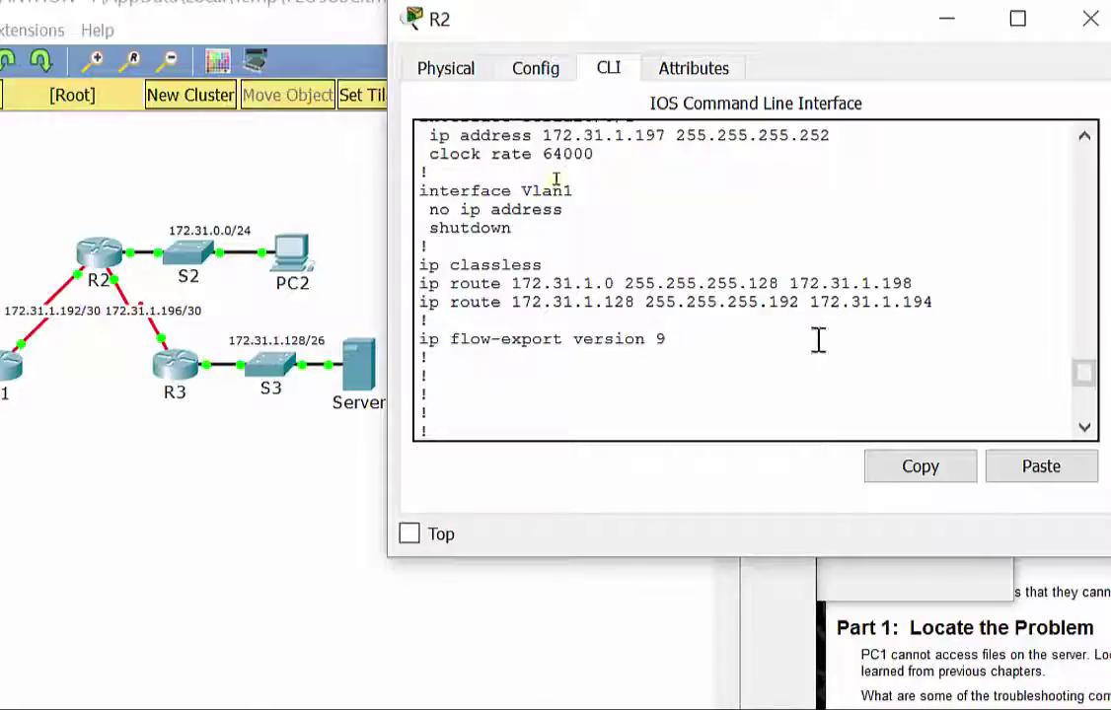
drag(811, 304, 930, 308)
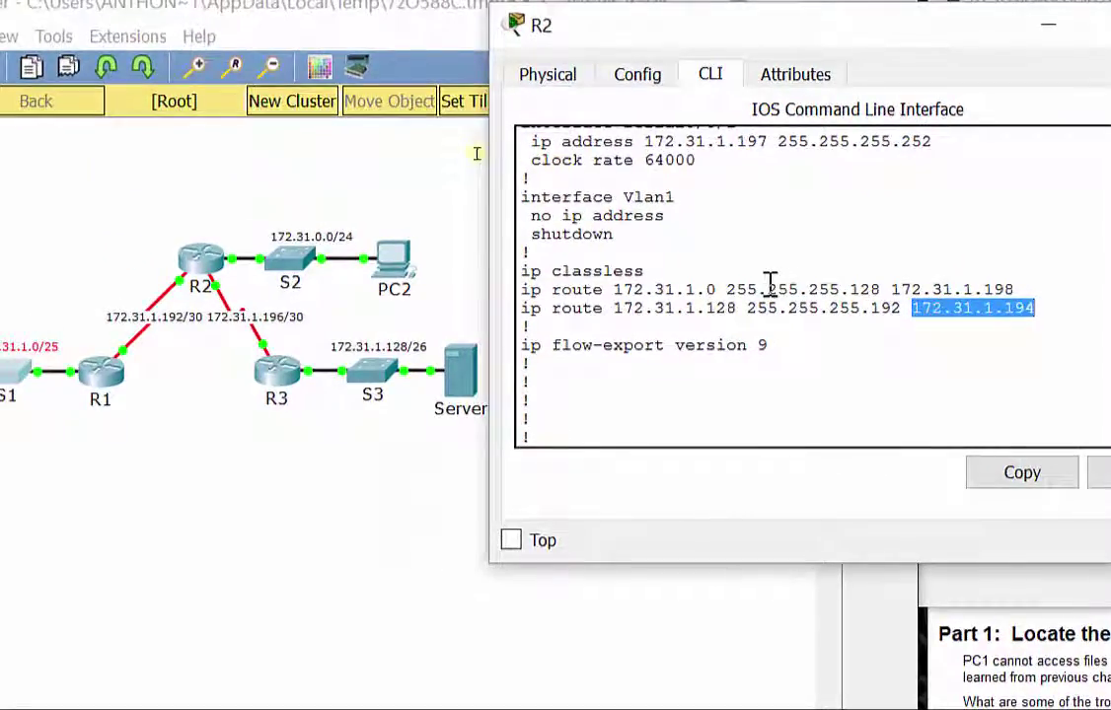
click(158, 213)
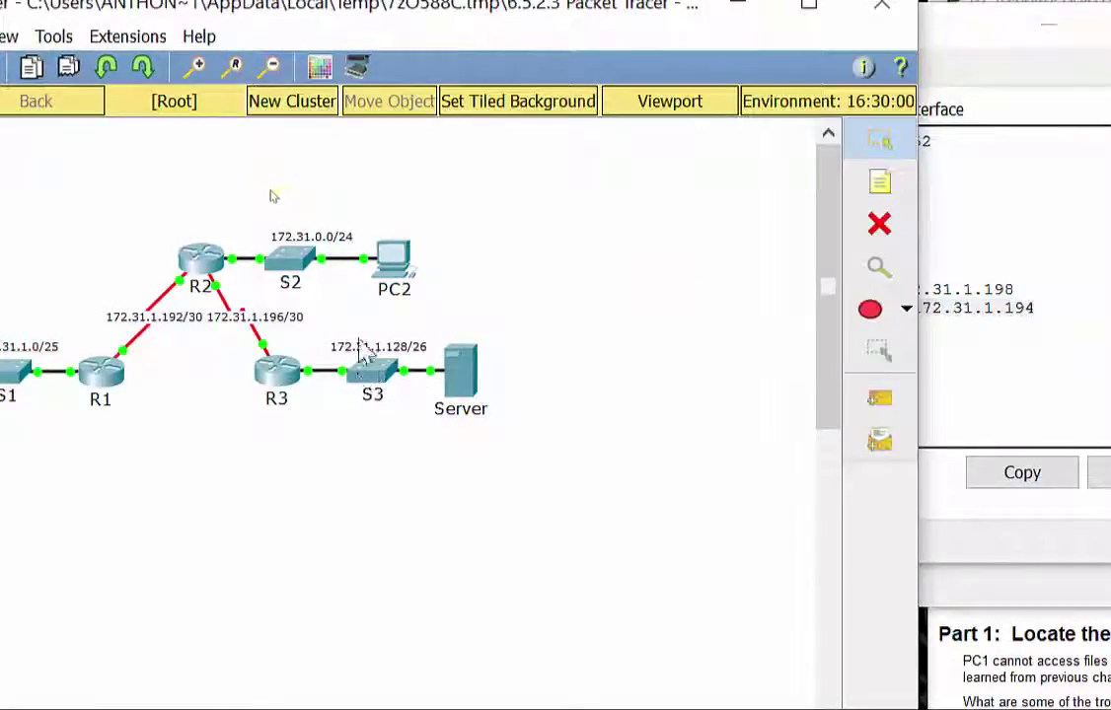
mouse_move(390, 375)
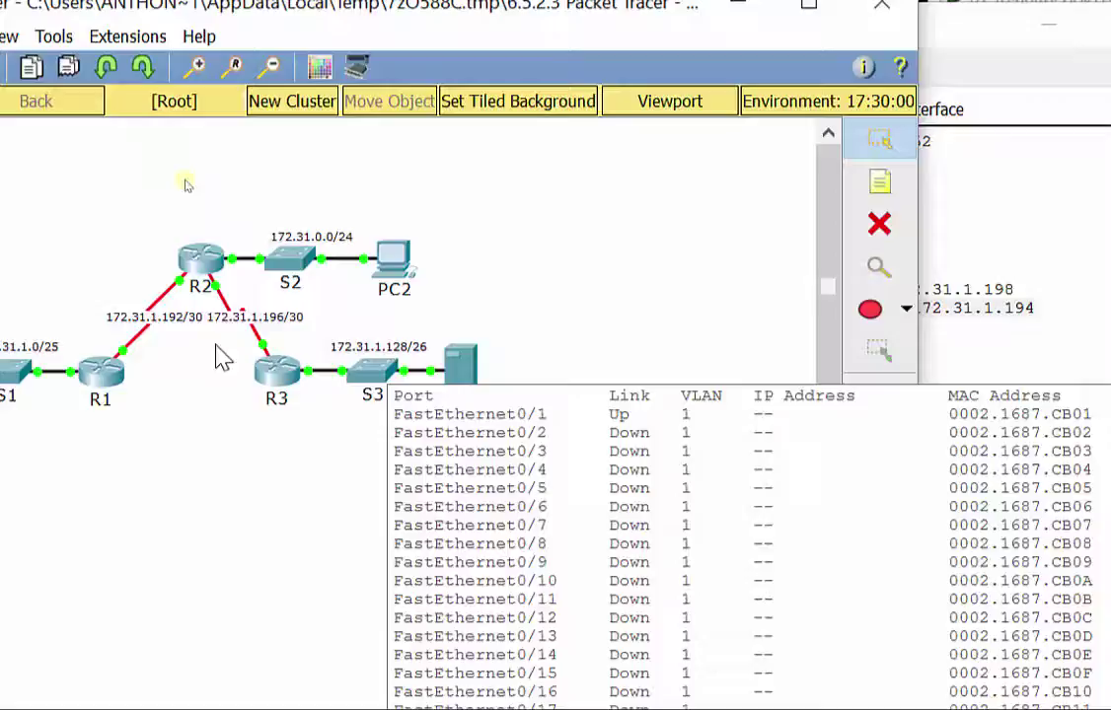
mouse_move(129, 363)
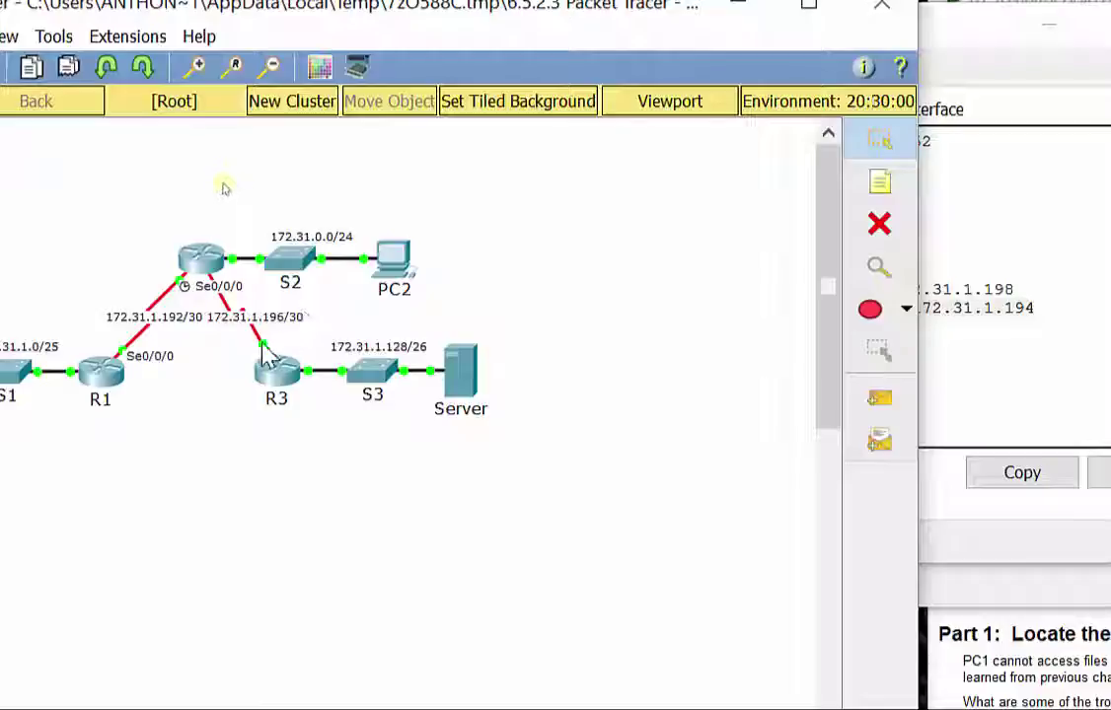
mouse_move(266, 355)
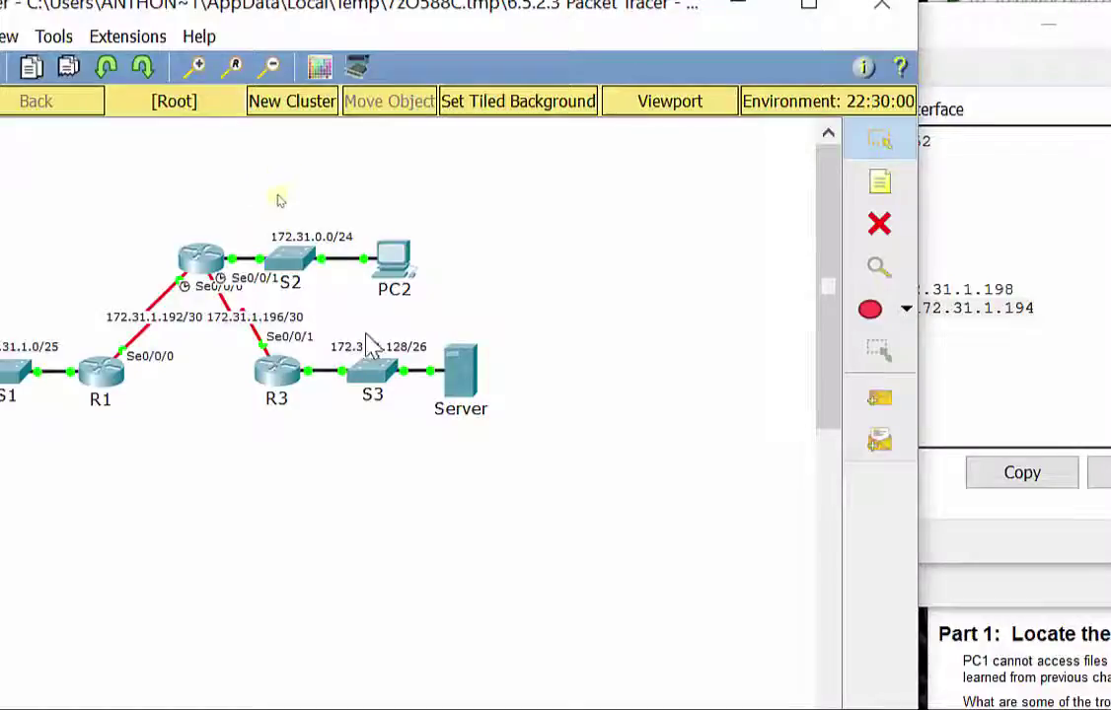
click(1019, 390)
drag(1048, 311, 493, 325)
key(super+c)
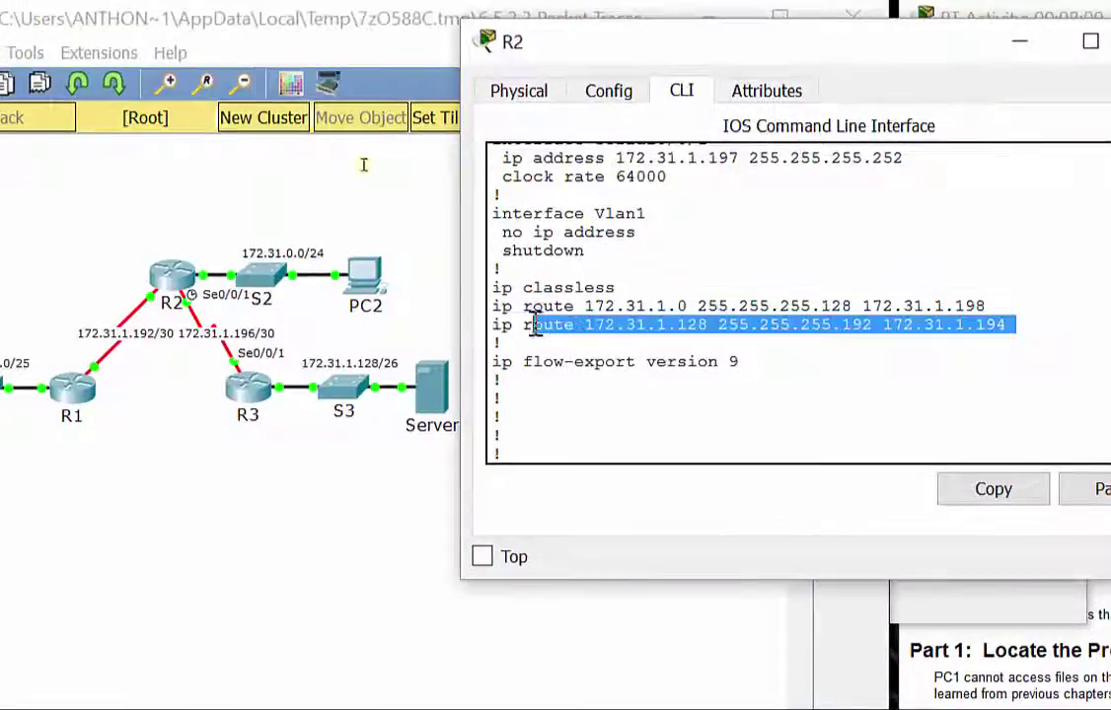
Step: Remove R2's route ip route 172.31.1.128 255.255.255.192 172.31.1.194 using a pasted no command
click(979, 490)
click(700, 441)
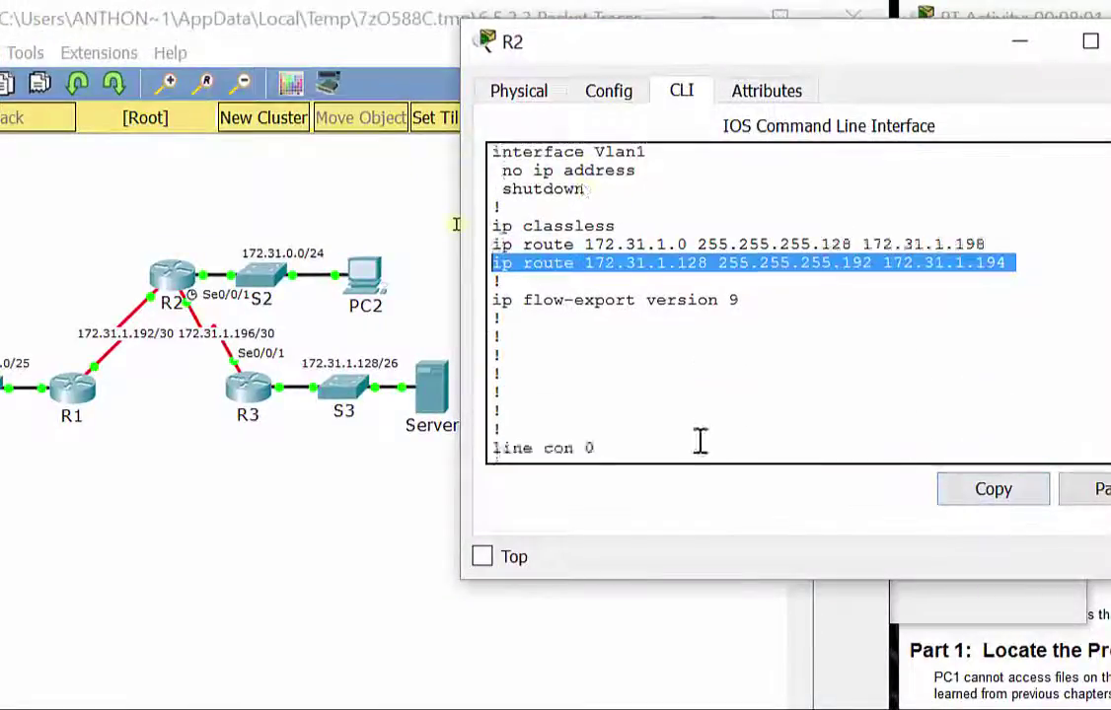
text(config t no ip route 172.31.1.0 255.255.255.128 172.31.1.198 ip route 172.31.1.0 255.255.255.128 172.31.1.194)
text(no)
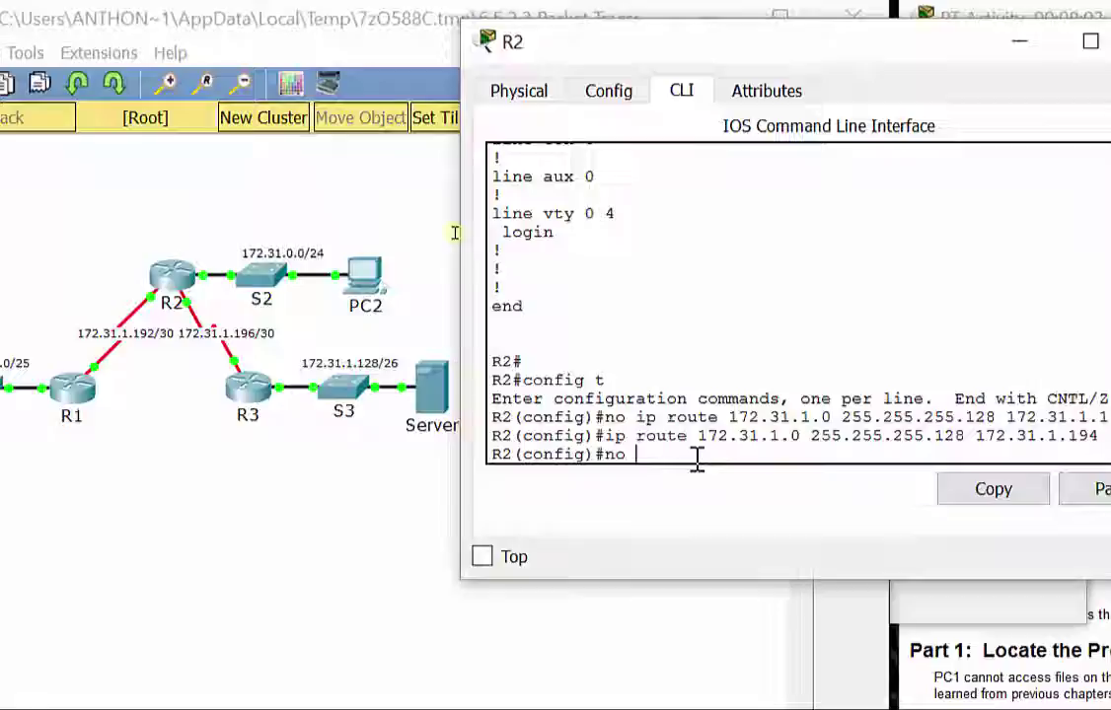
click(1100, 489)
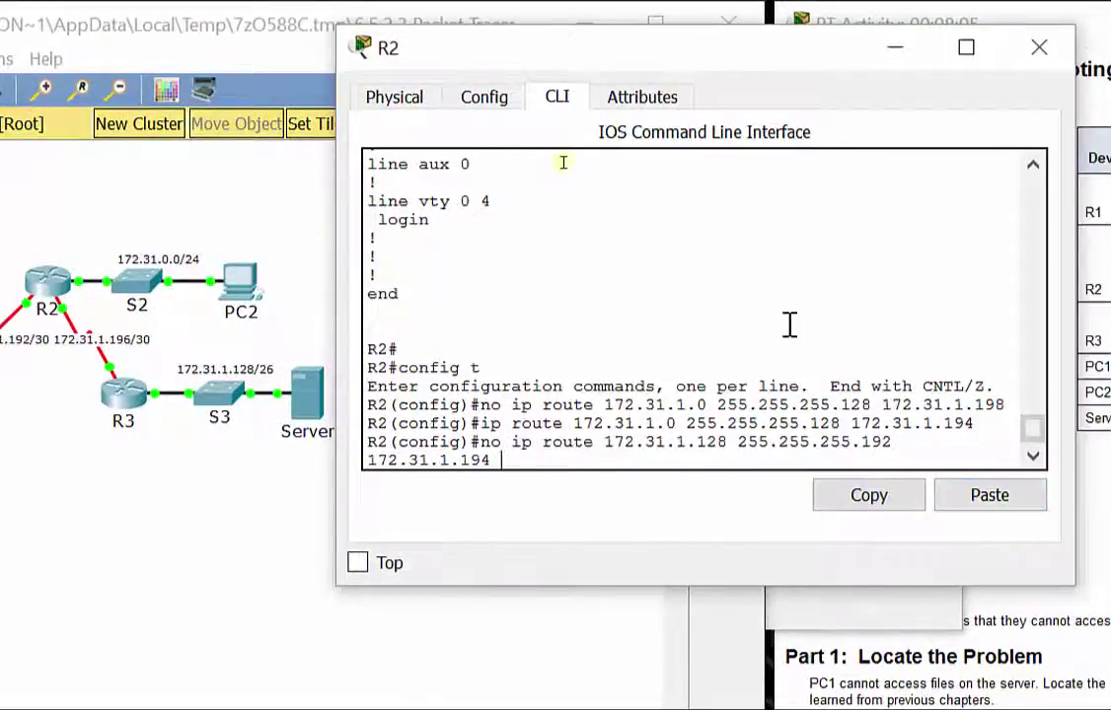
drag(1075, 315, 1093, 304)
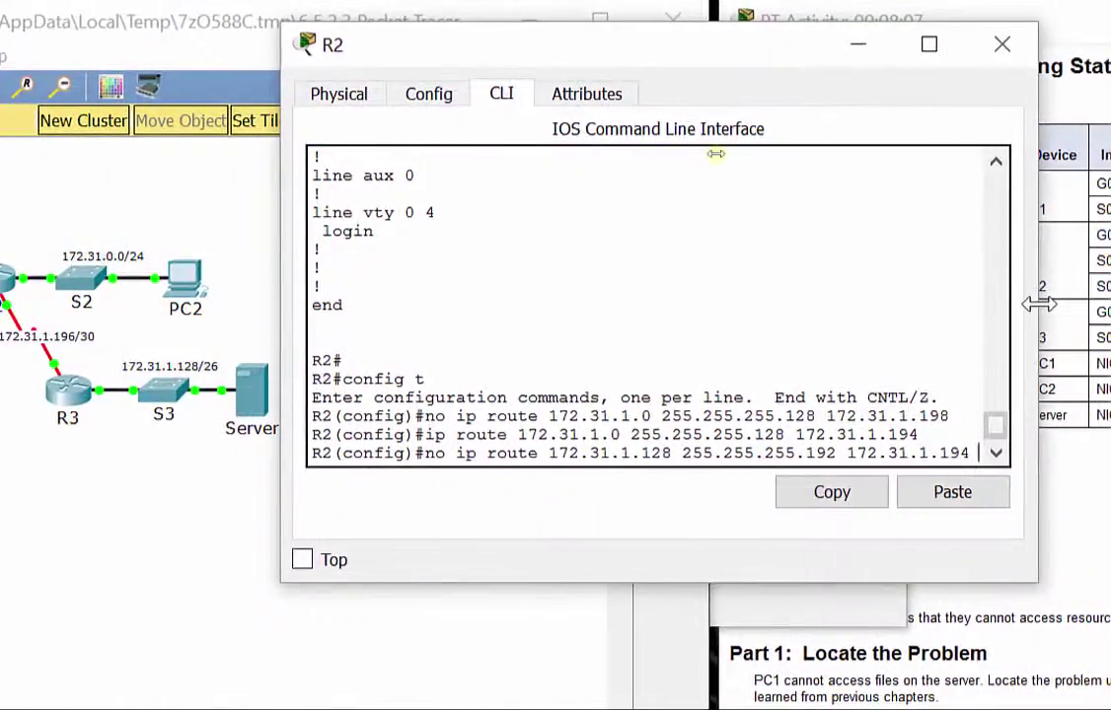
key(Return)
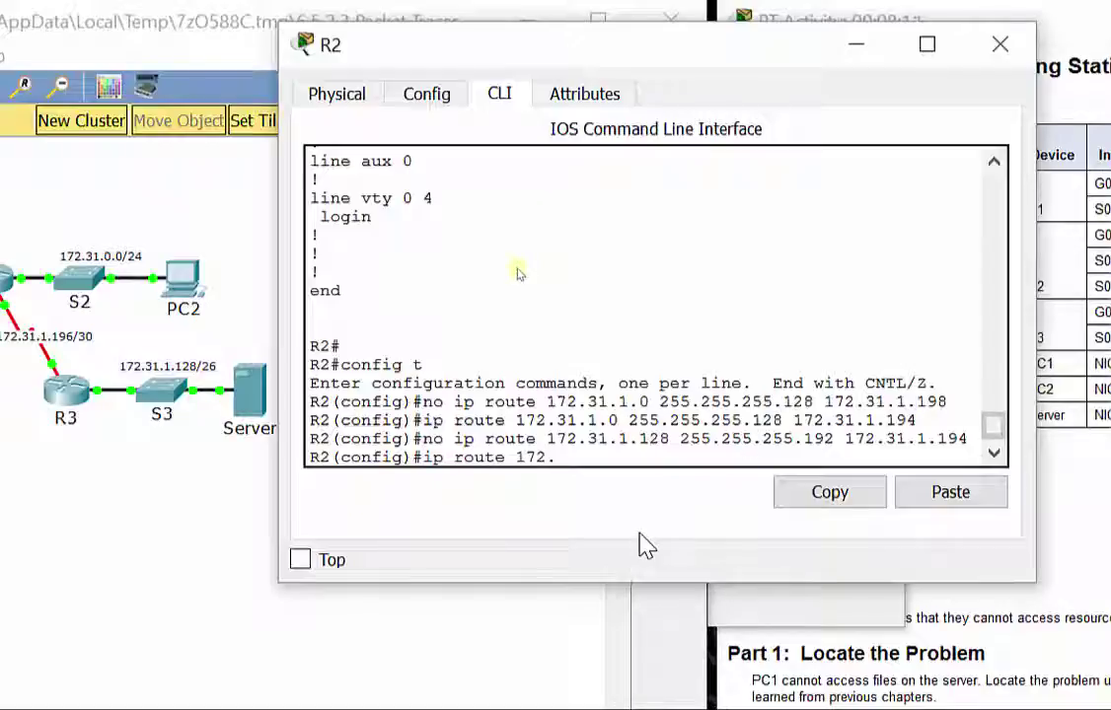
Step: Add ip route 172.31.1.128 255.255.255.192 172.31.1.198 on R2
text(.1.12)
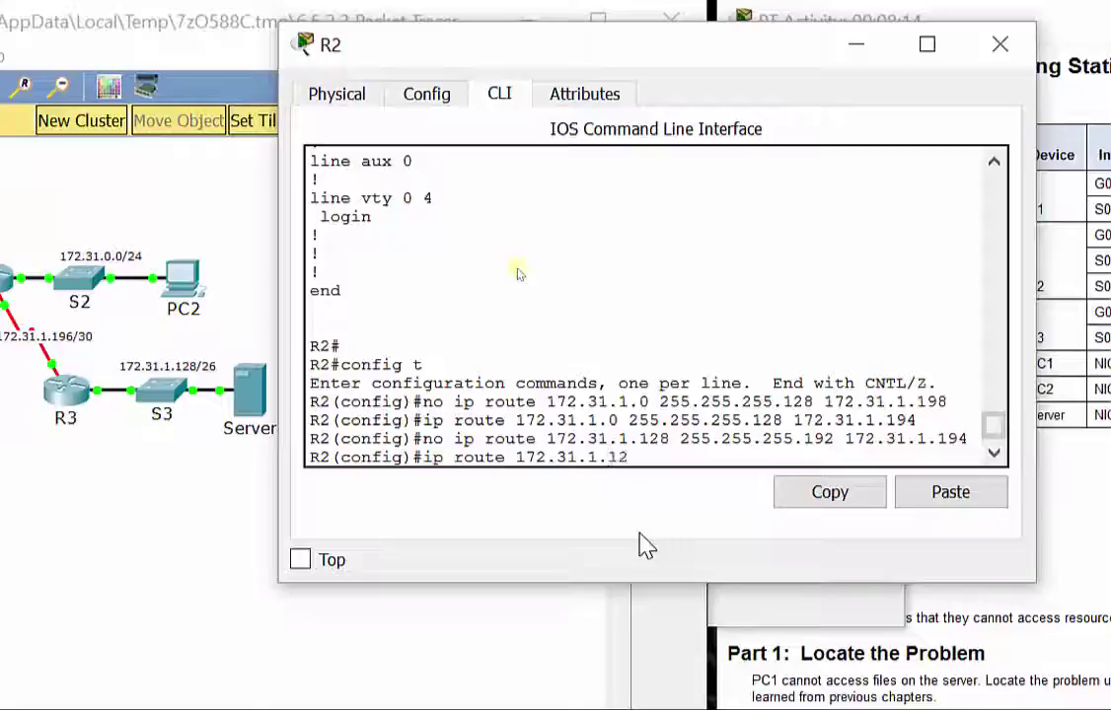
text(8 255.25)
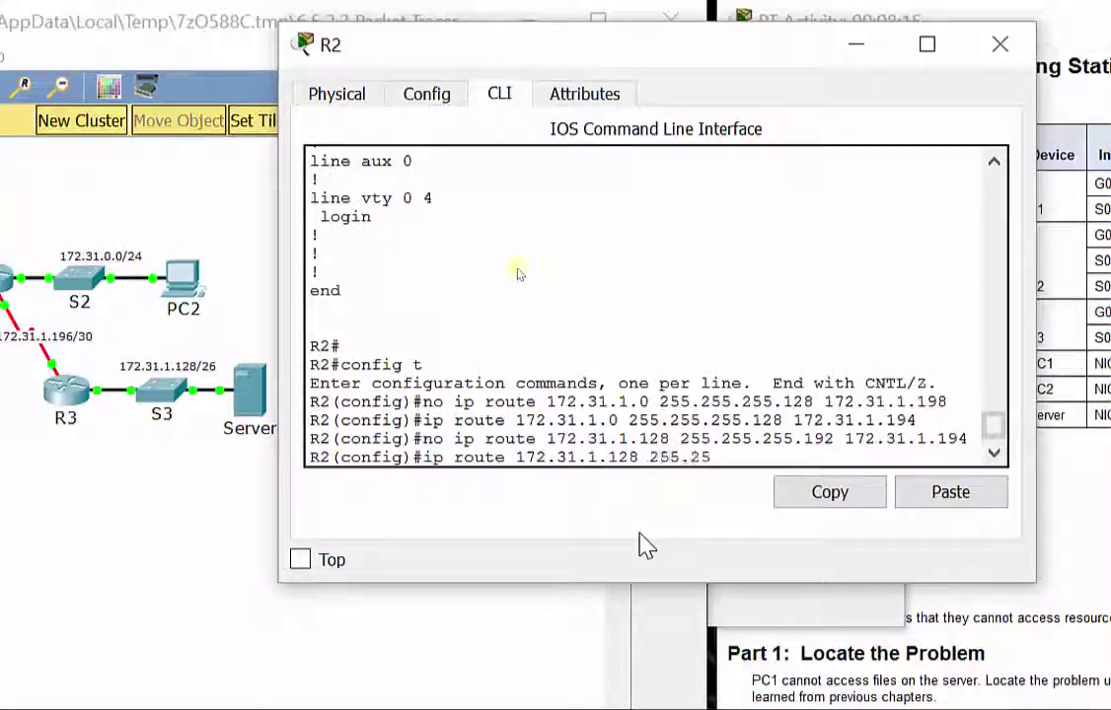
text(5.255.19)
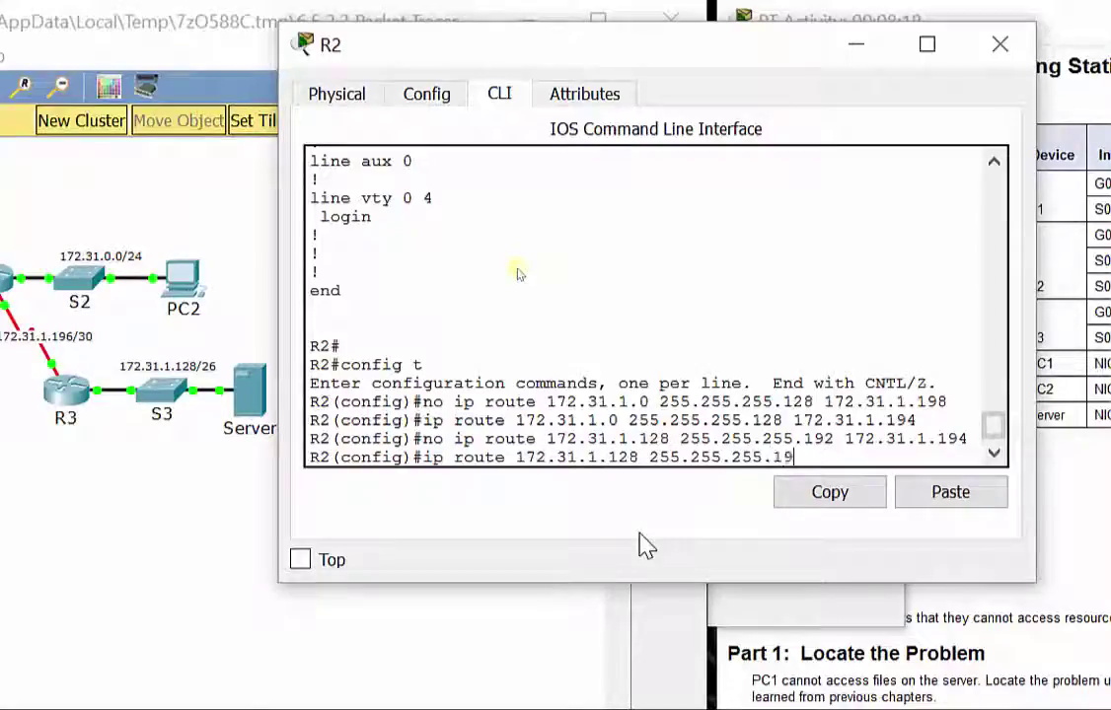
text(2 172)
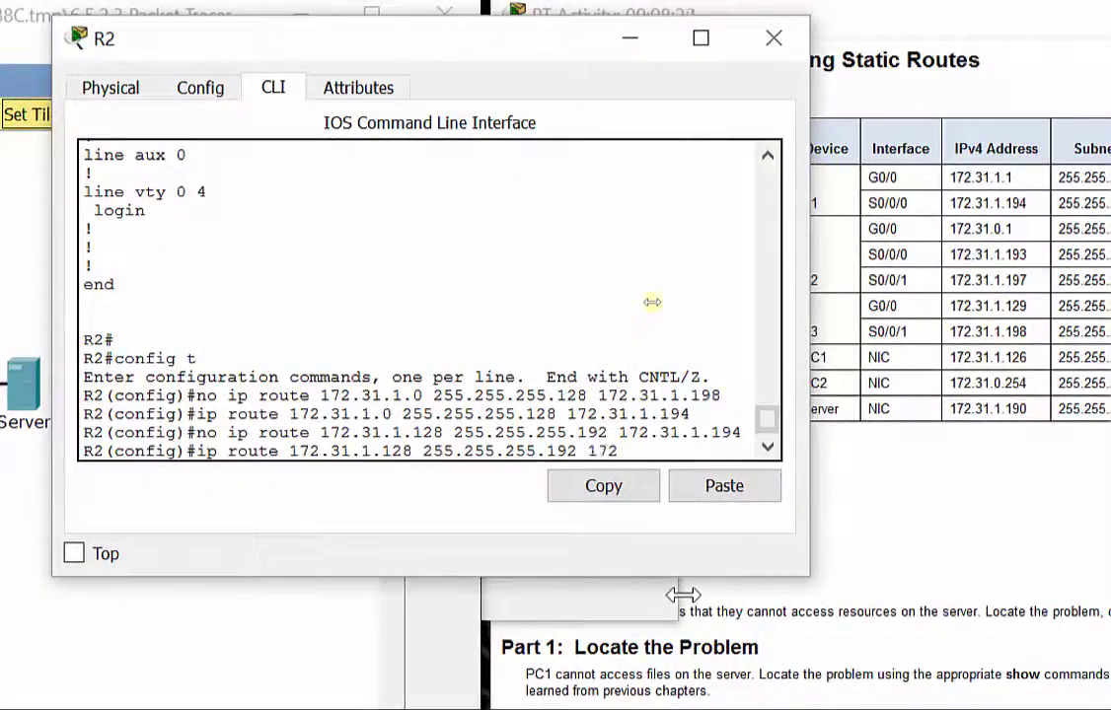
text(.31.1.198)
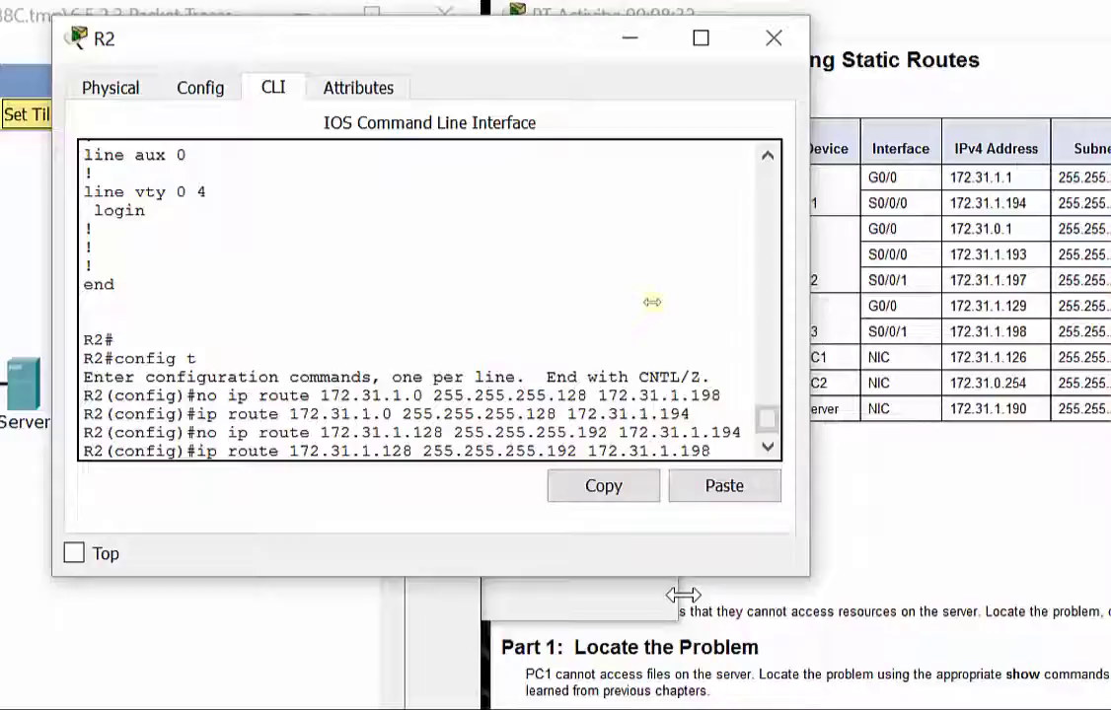
key(Return)
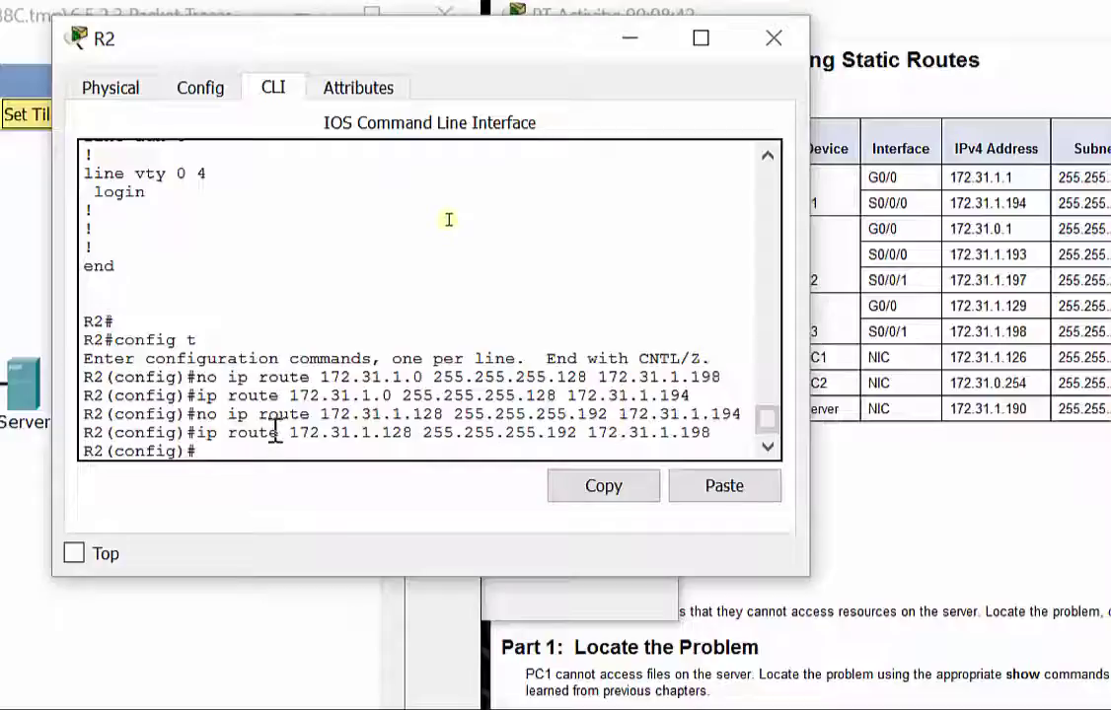
Step: Review R2's updated running configuration, then close R2's window
scroll(448, 219, up, 7)
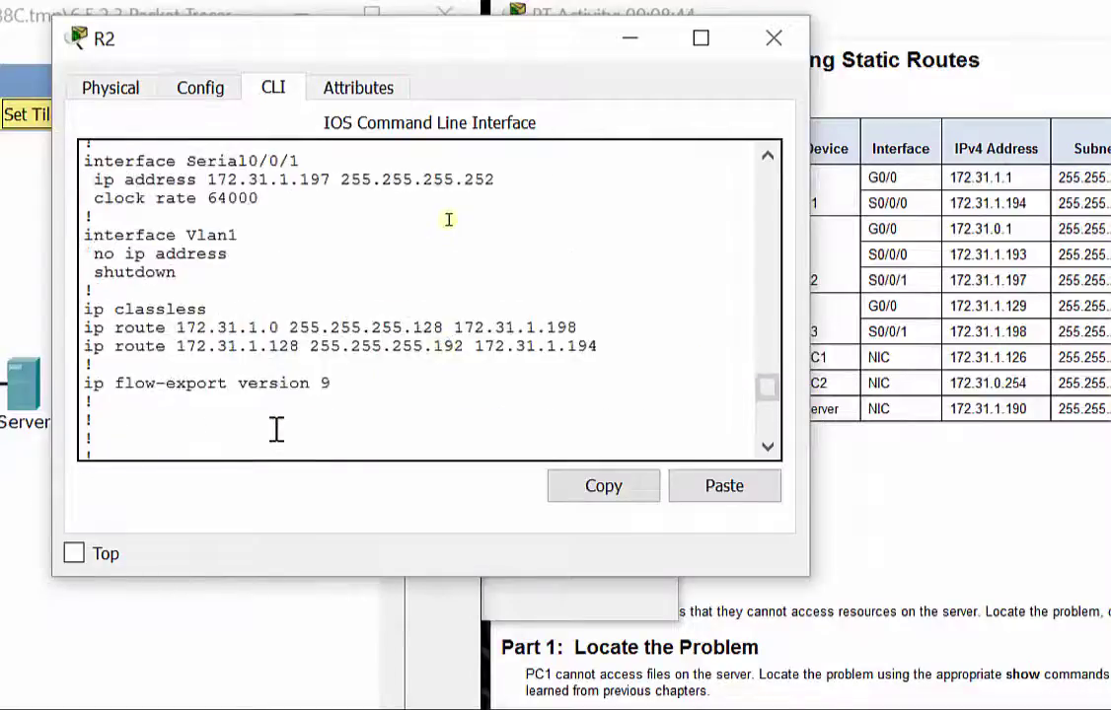
scroll(448, 219, up, 2)
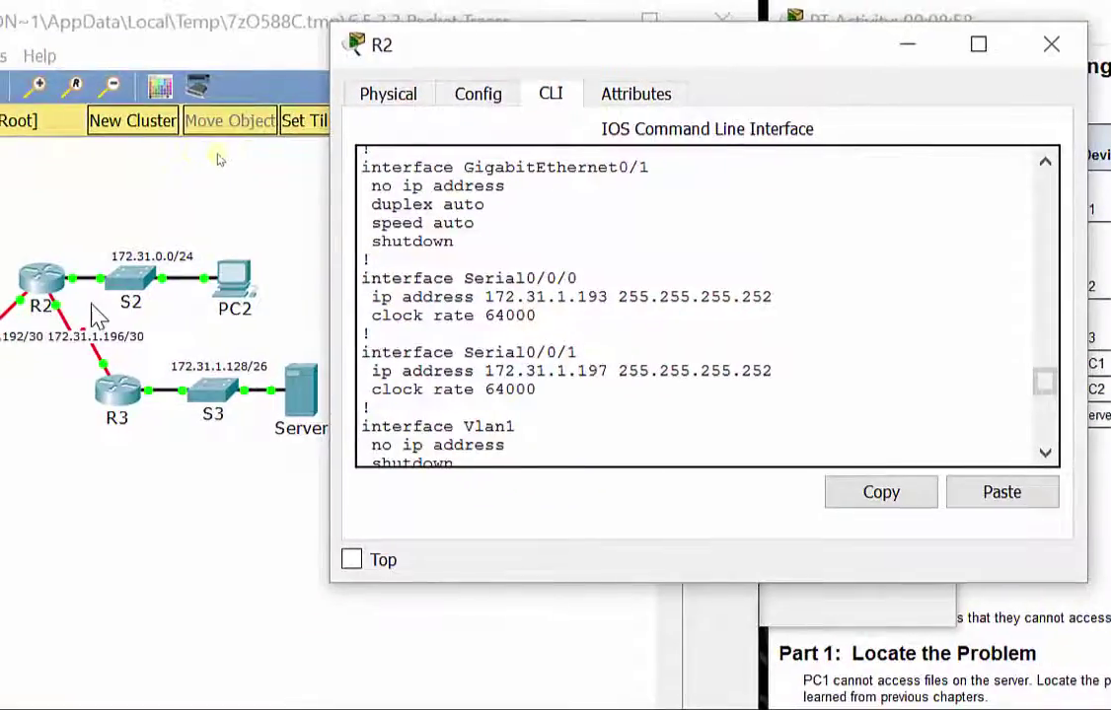
scroll(523, 296, up, 3)
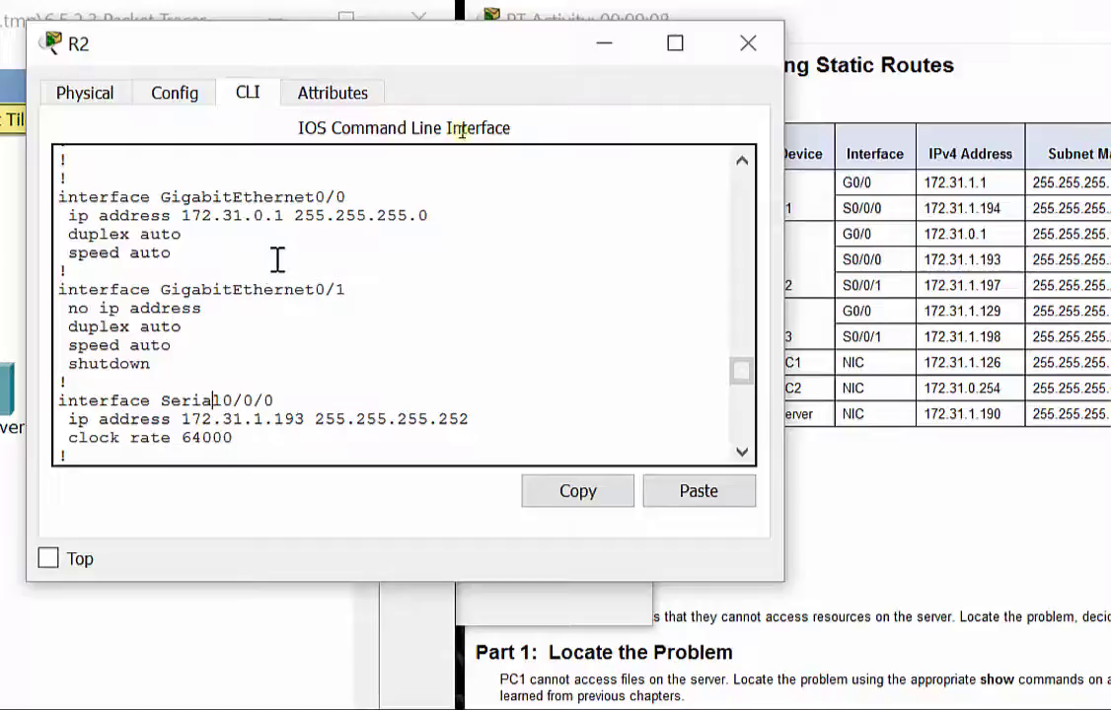
click(746, 45)
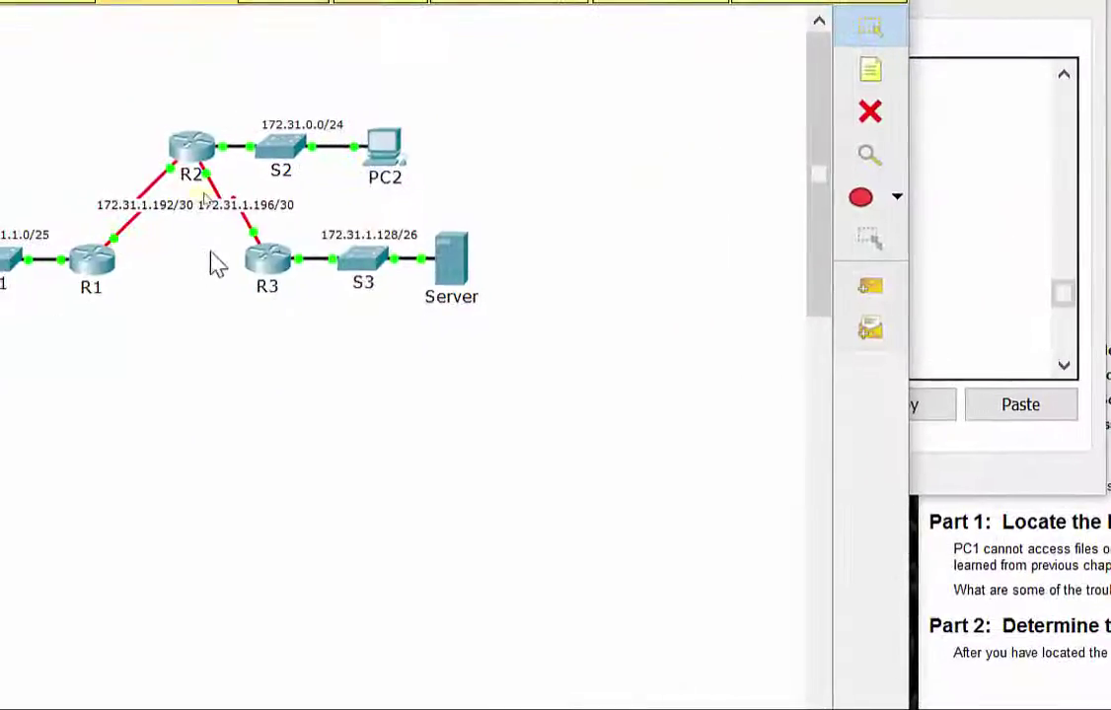
Step: Open R3's CLI tab and move and shorten its window
click(269, 260)
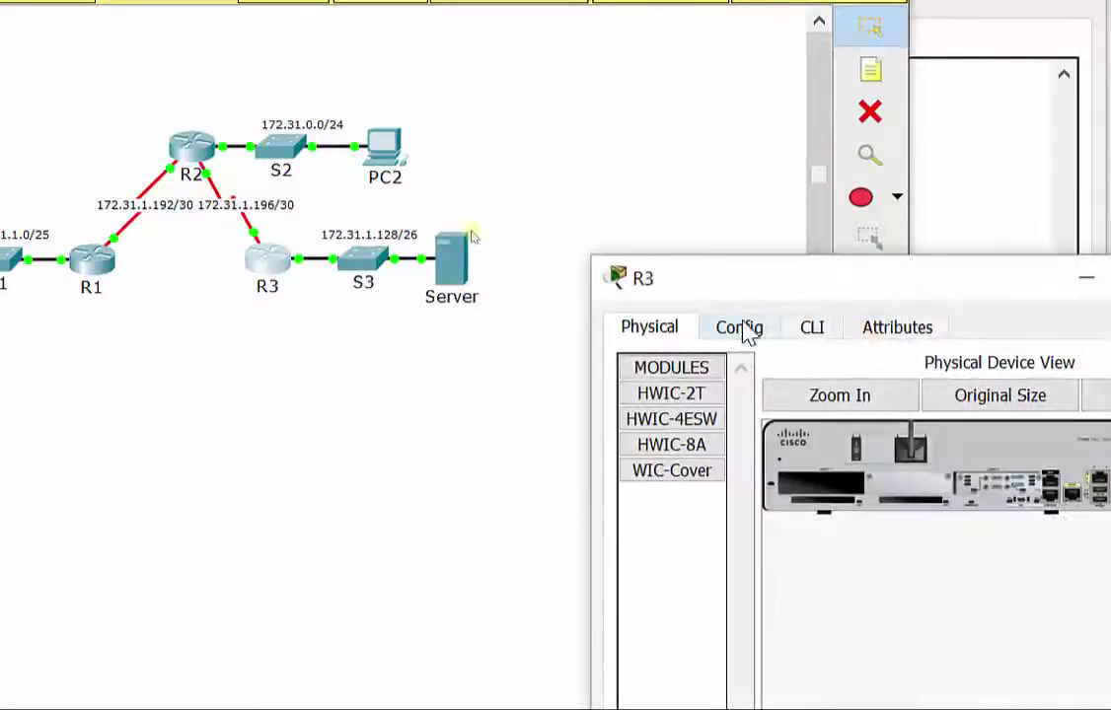
click(813, 330)
drag(820, 286, 711, 20)
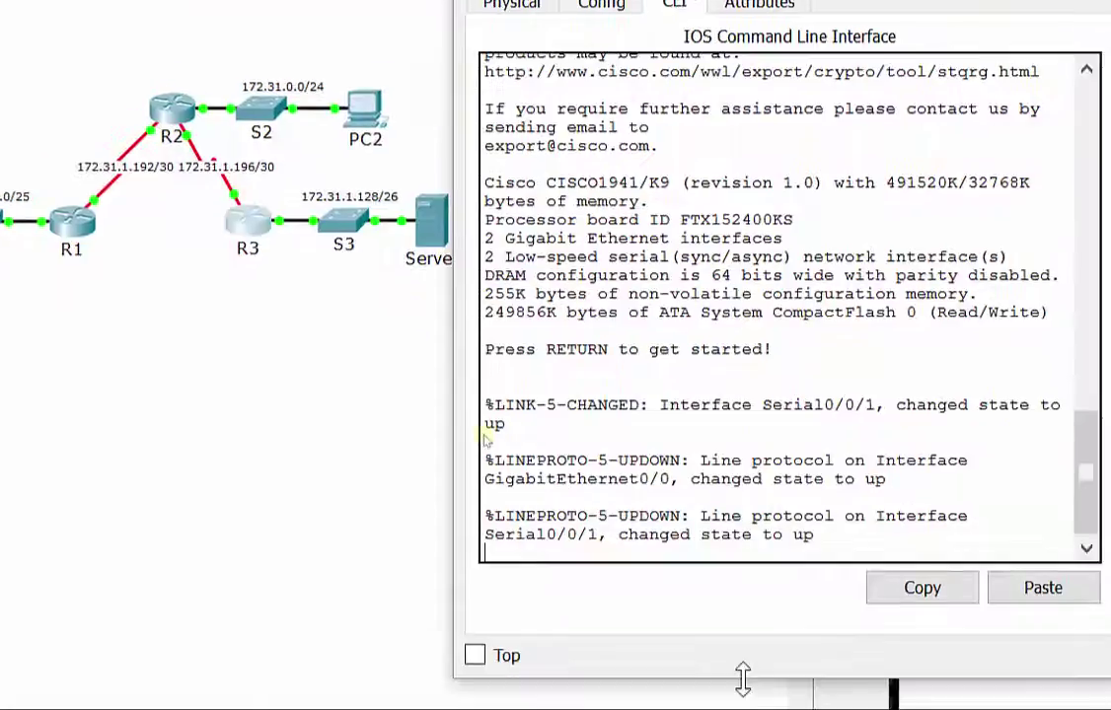
drag(774, 662, 760, 481)
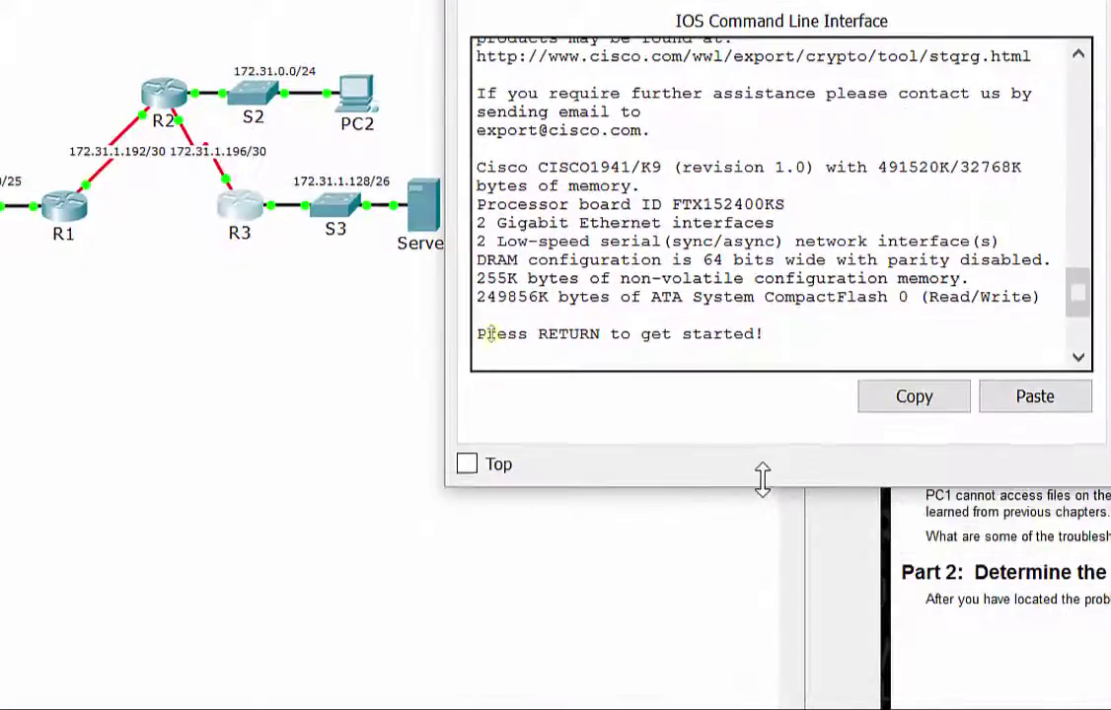
Step: Enter en and show run on R3, paging through to its static routes
key(Return)
text(en)
key(Return)
text(show)
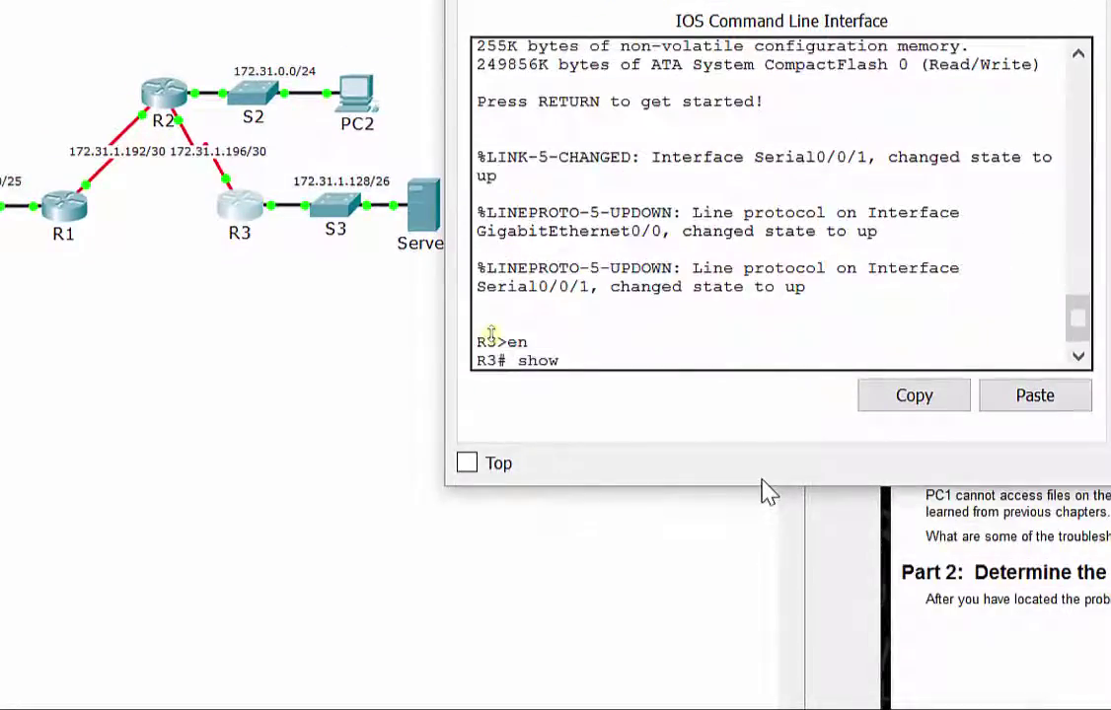
text( run)
key(Return)
key(space)
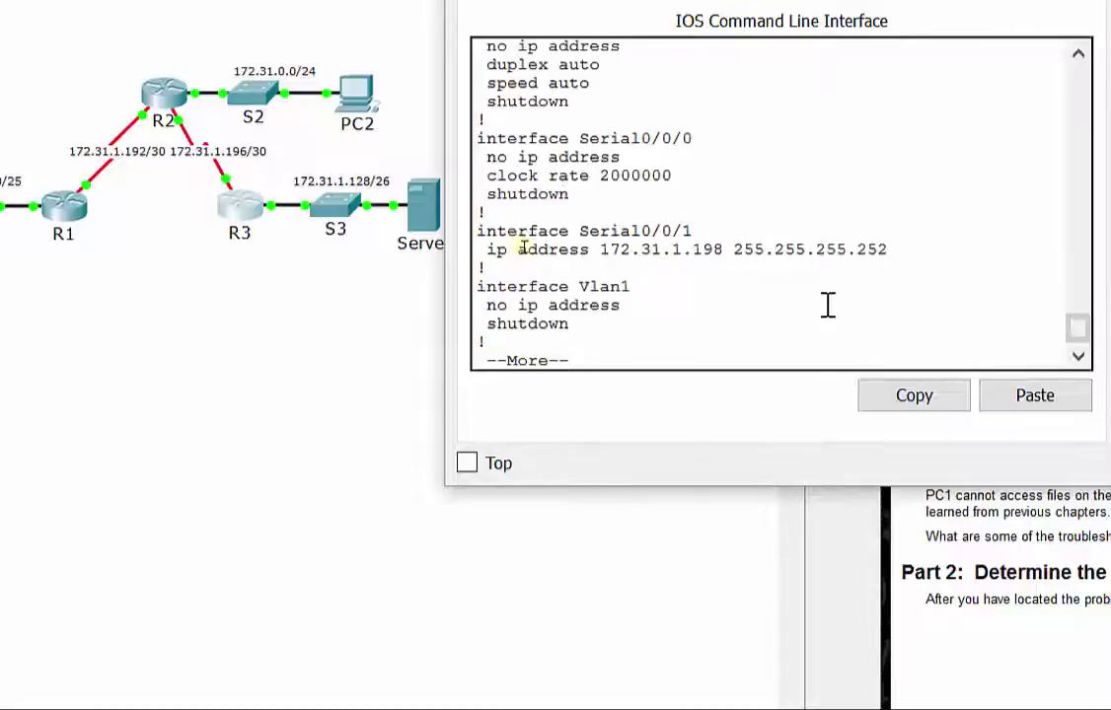
key(space)
key(space)
scroll(716, 246, up, 2)
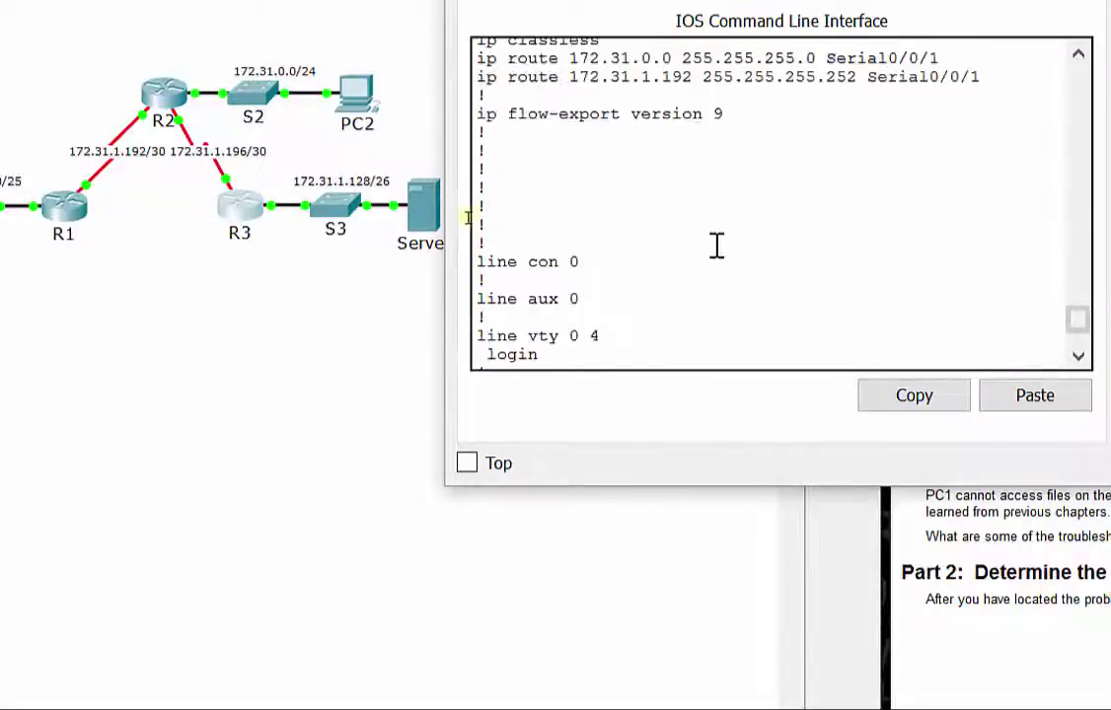
scroll(716, 245, up, 2)
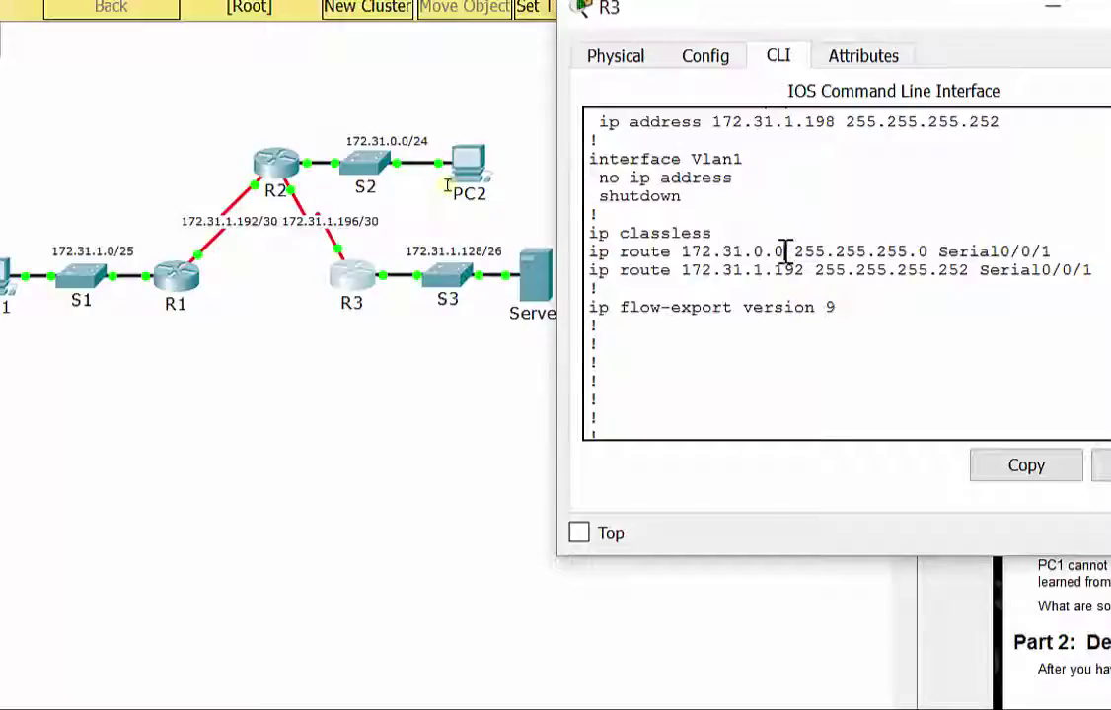
Step: Compare R3's route to 172.31.0.0 against the network topology
drag(786, 252, 692, 254)
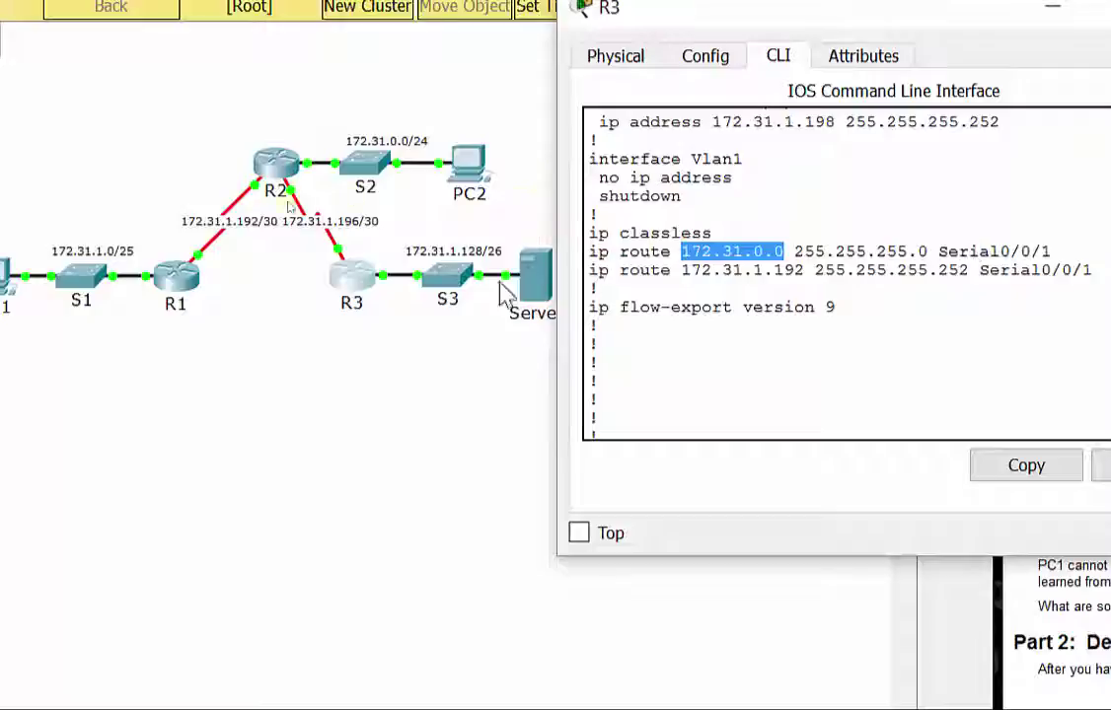
click(353, 326)
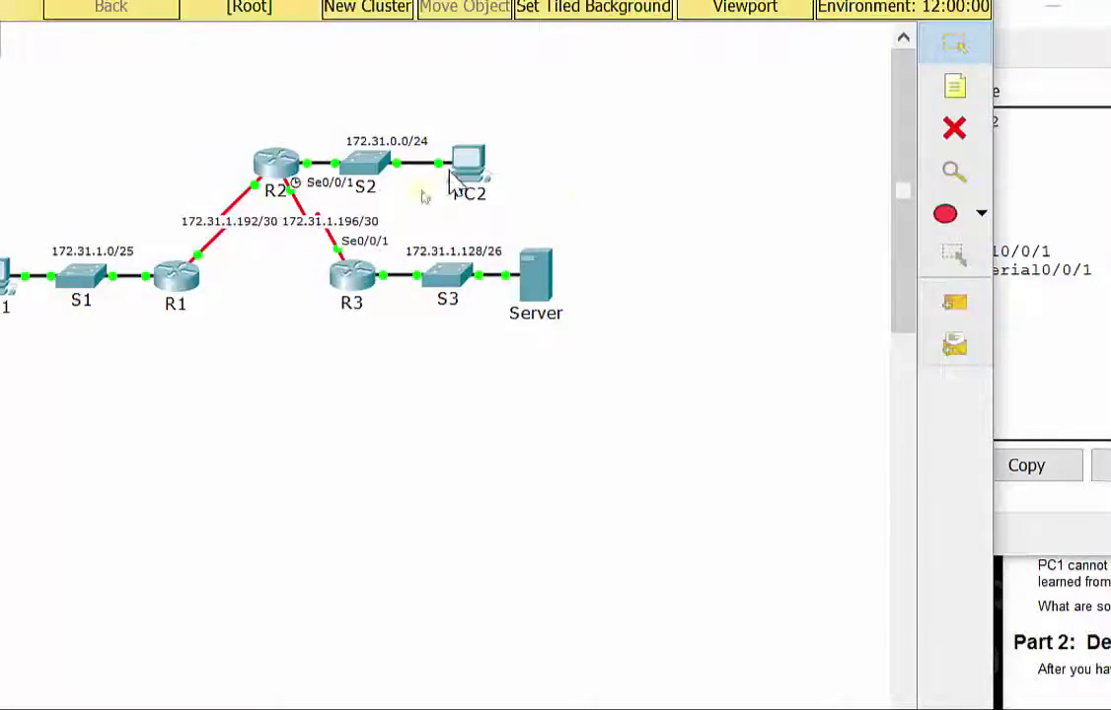
click(1016, 286)
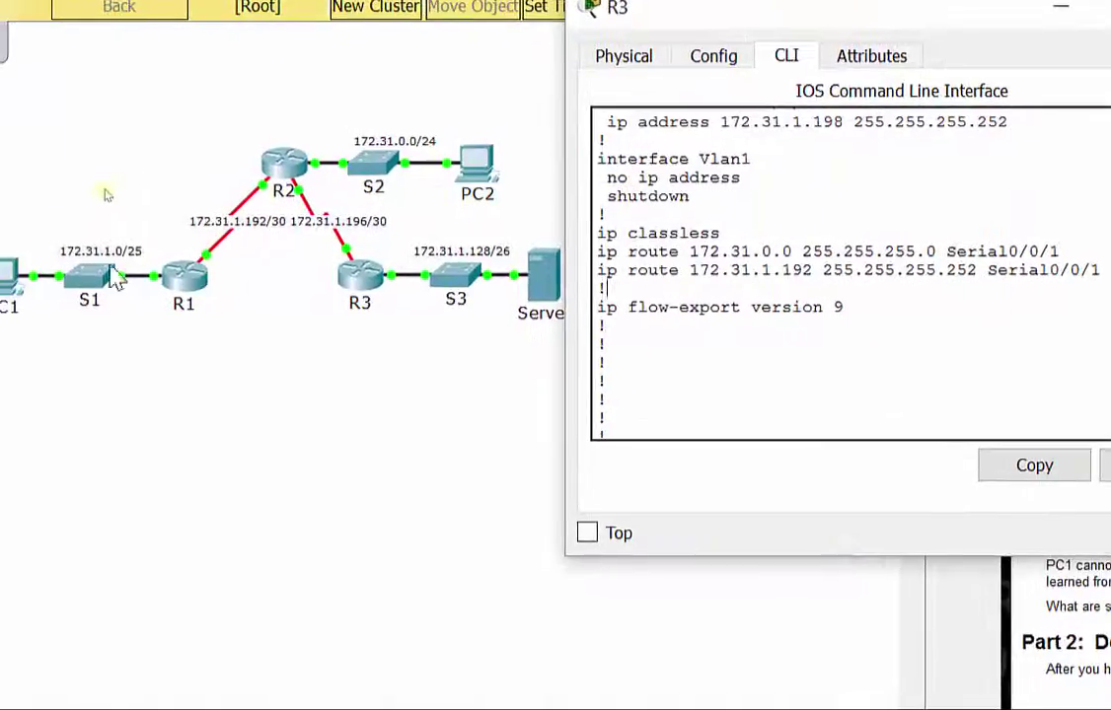
Step: In config t on R3, add ip route 172.31.1.0 255.255.255.128 s0/0/1
scroll(863, 333, down, 5)
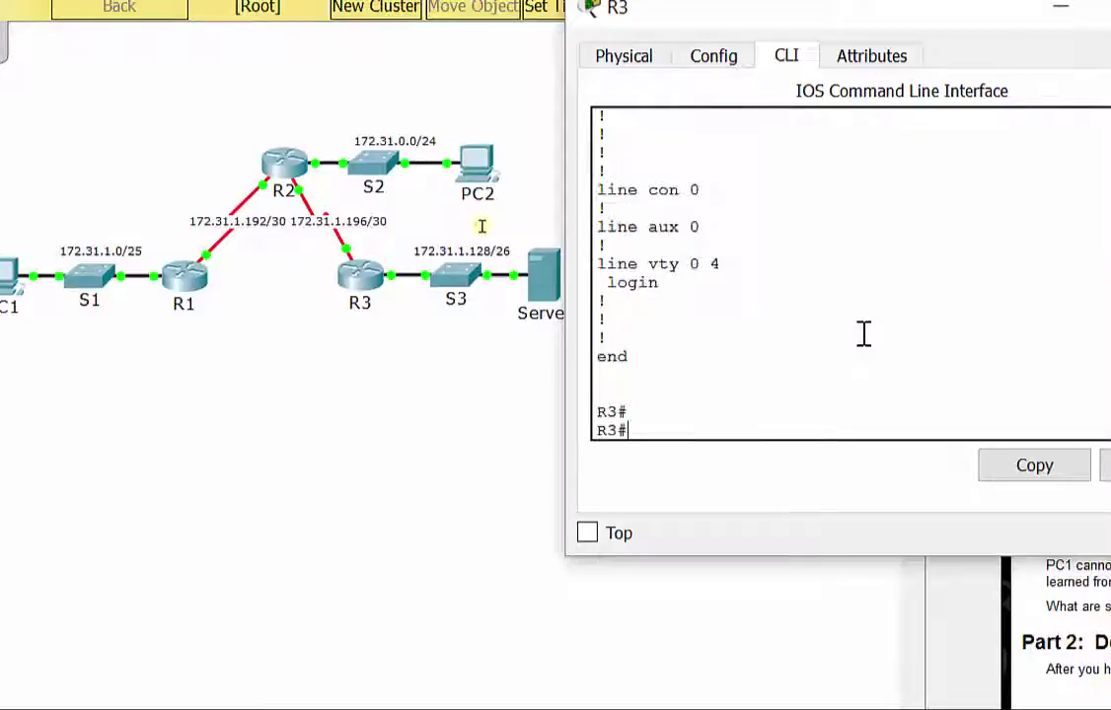
text(config t)
key(Return)
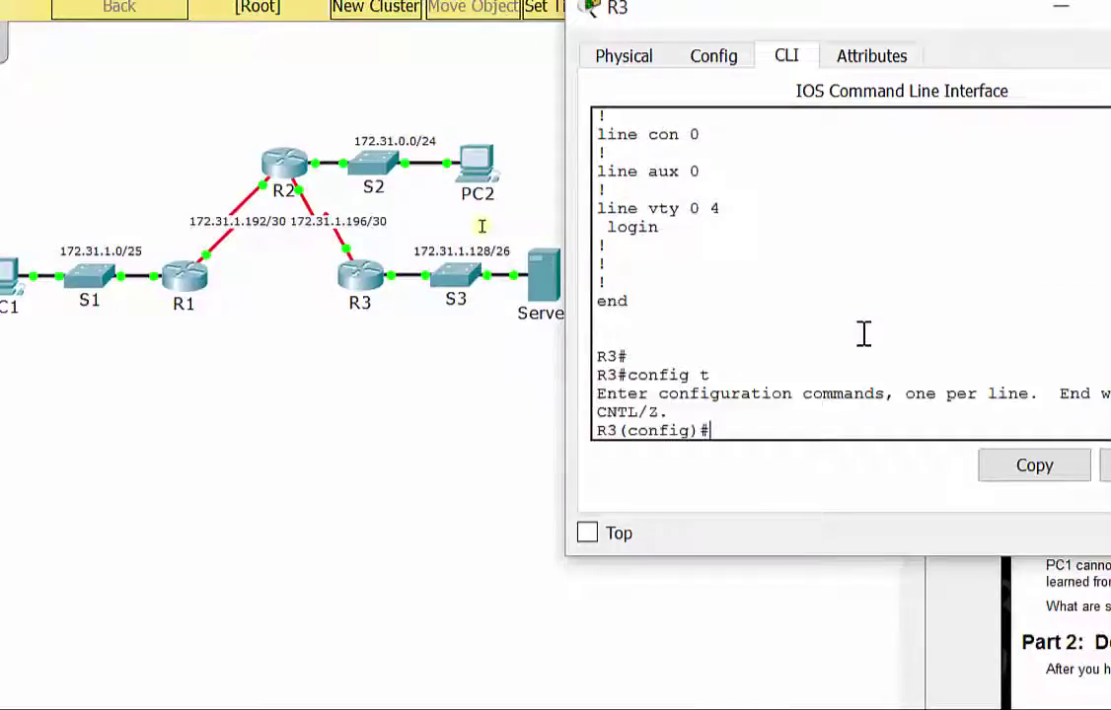
text(ip route )
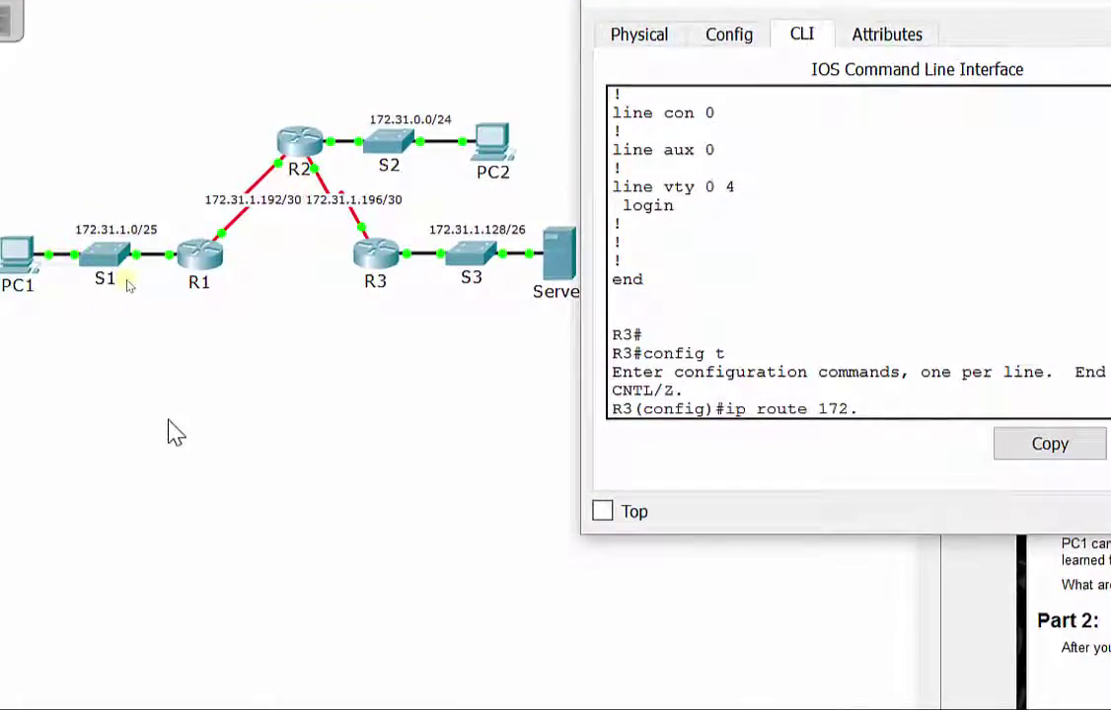
text(172.31)
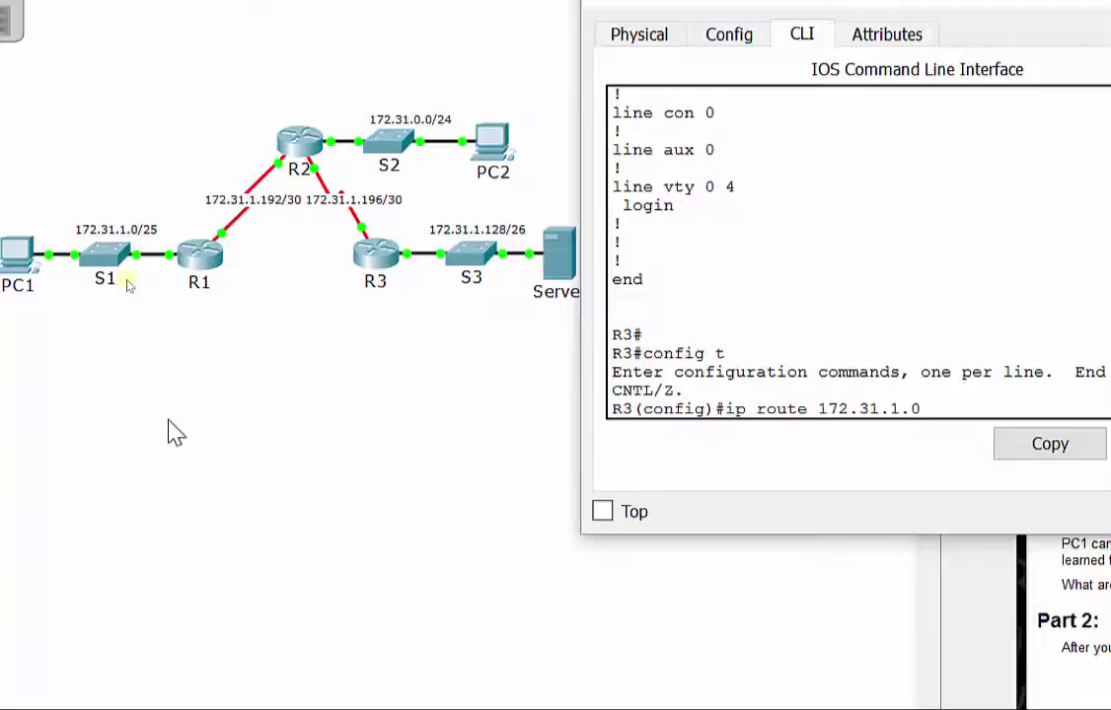
text(.1.0 )
text(2)
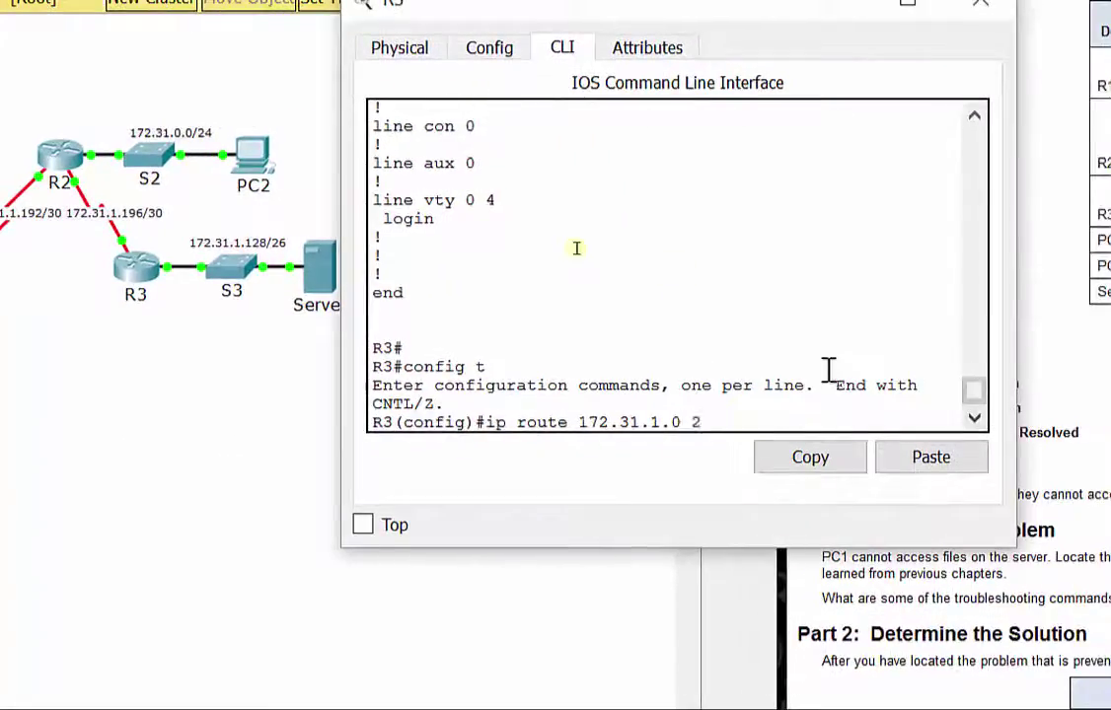
text(55.255.255.128 s0/0/)
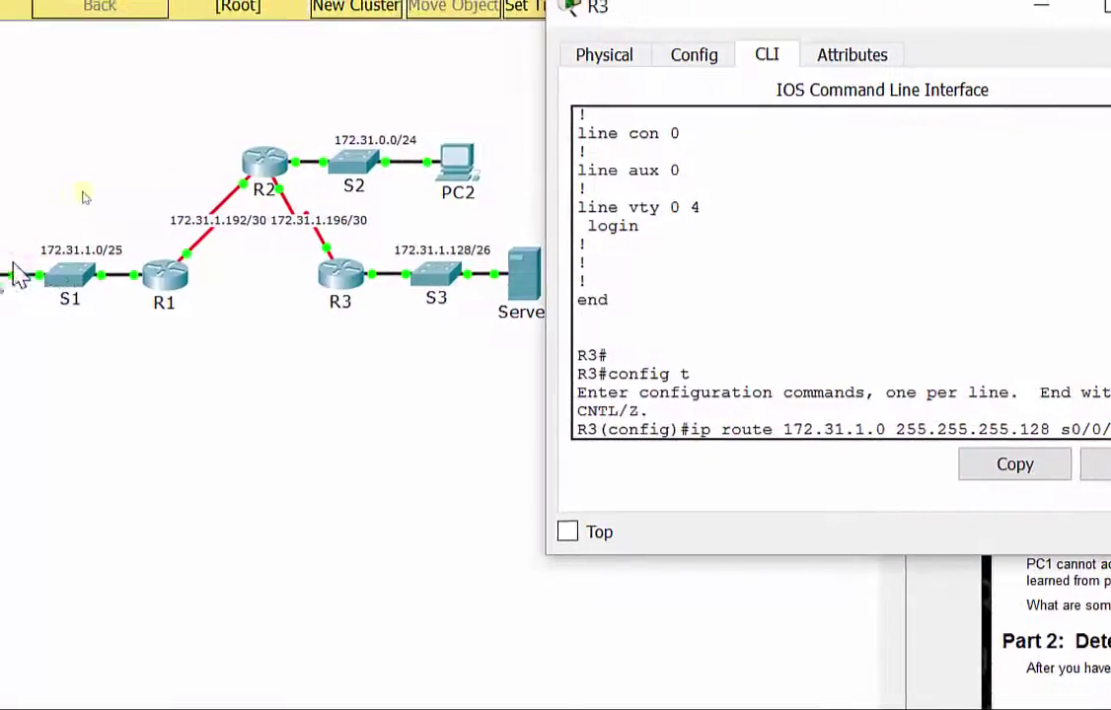
click(330, 259)
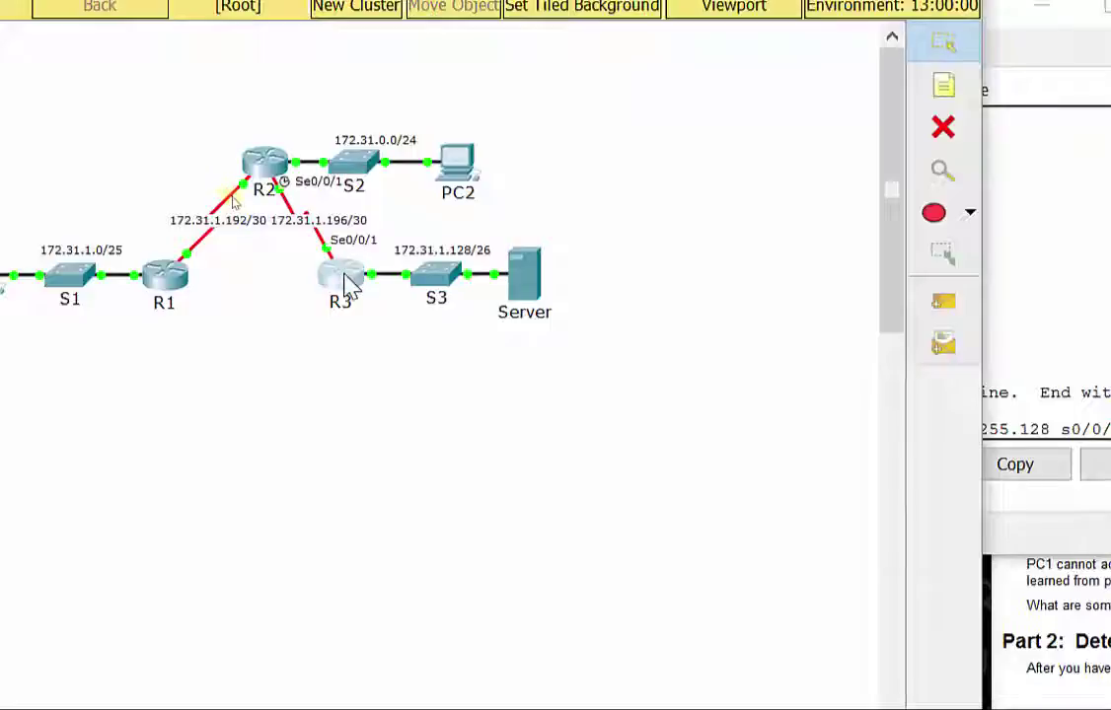
click(347, 284)
key(Return)
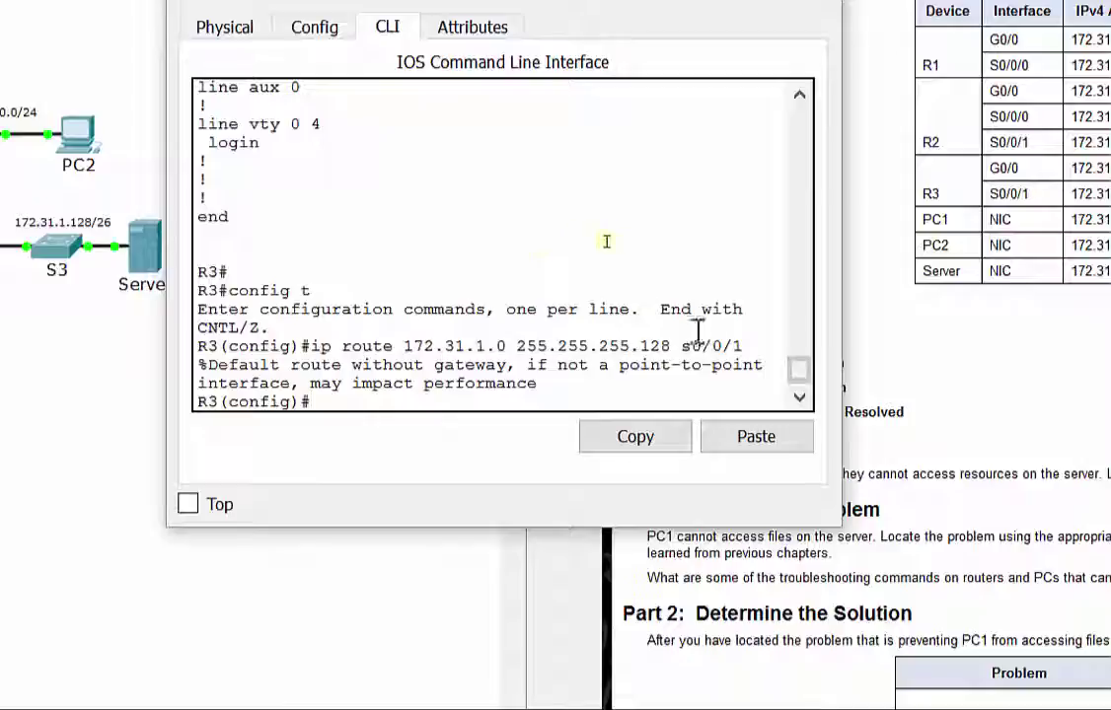
drag(743, 345, 311, 346)
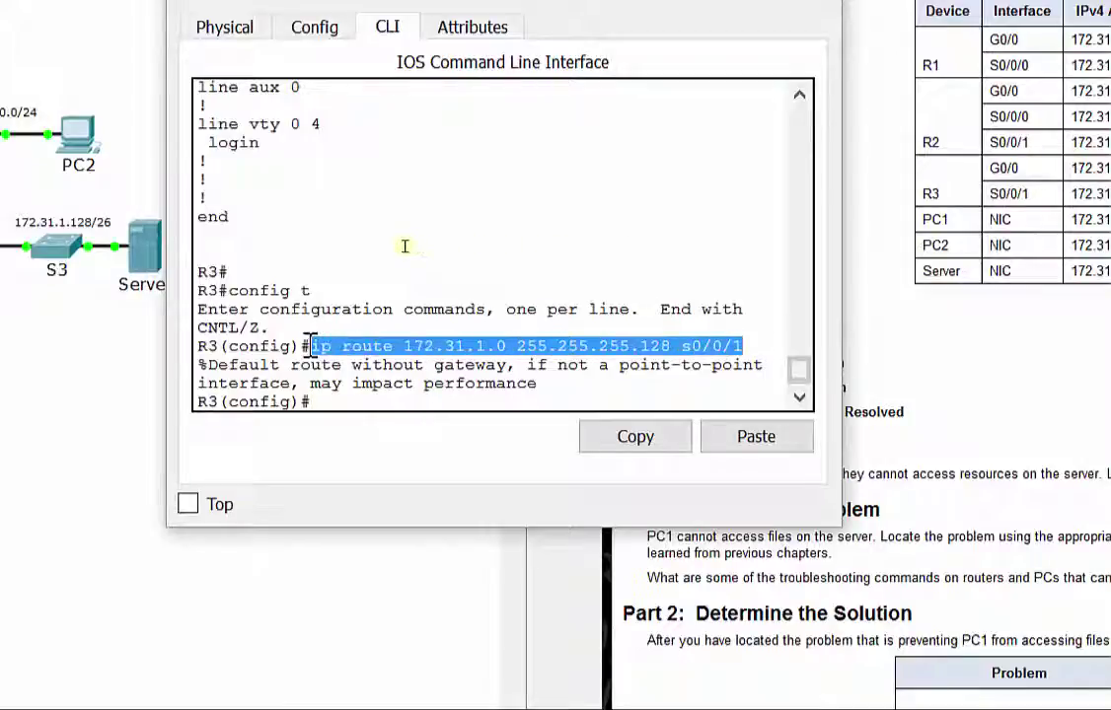
Step: Verify R3's interface addresses against the addressing table, then close R3's window
click(345, 404)
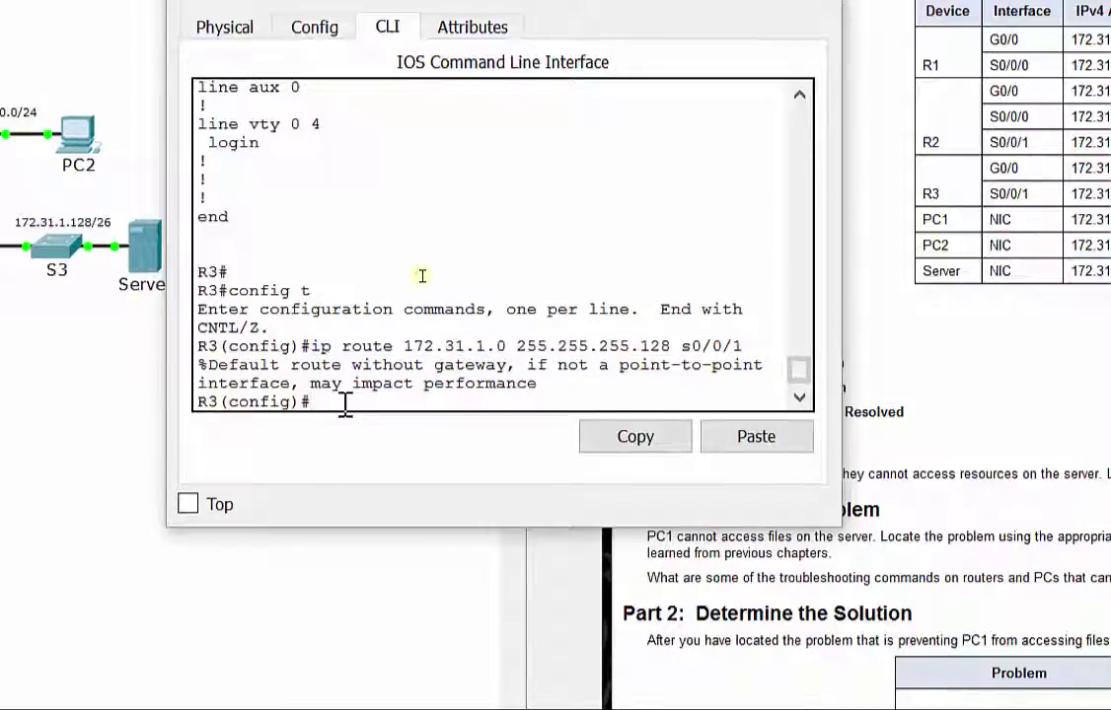
scroll(354, 265, up, 6)
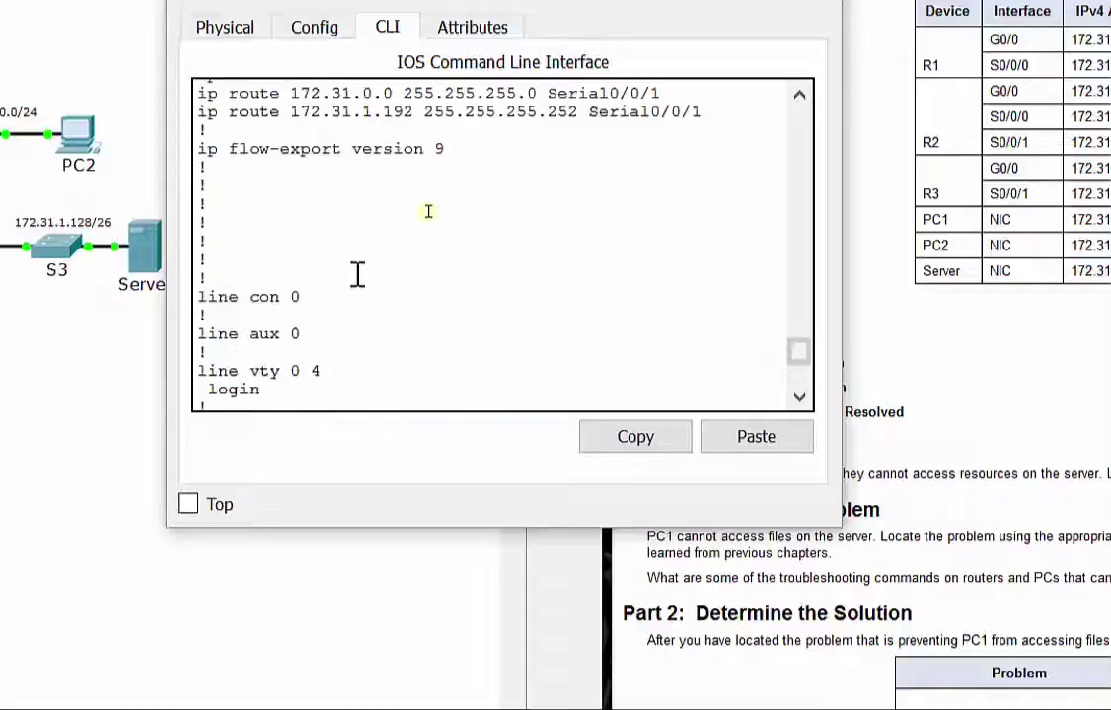
scroll(359, 287, up, 5)
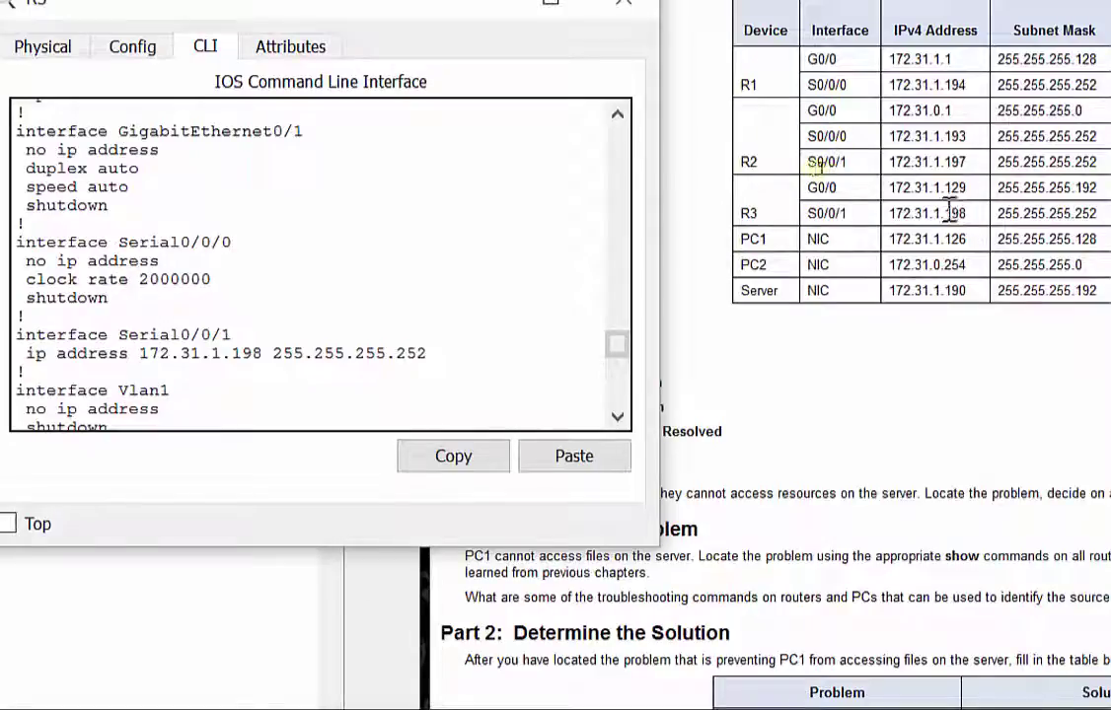
scroll(232, 315, up, 2)
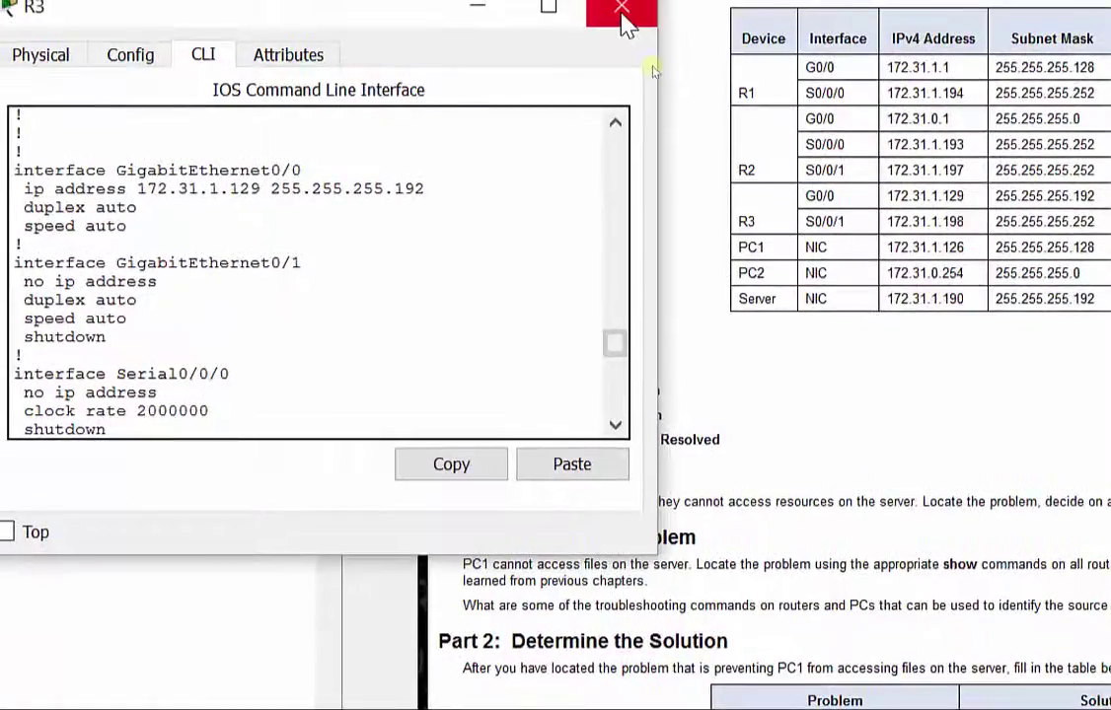
click(616, 10)
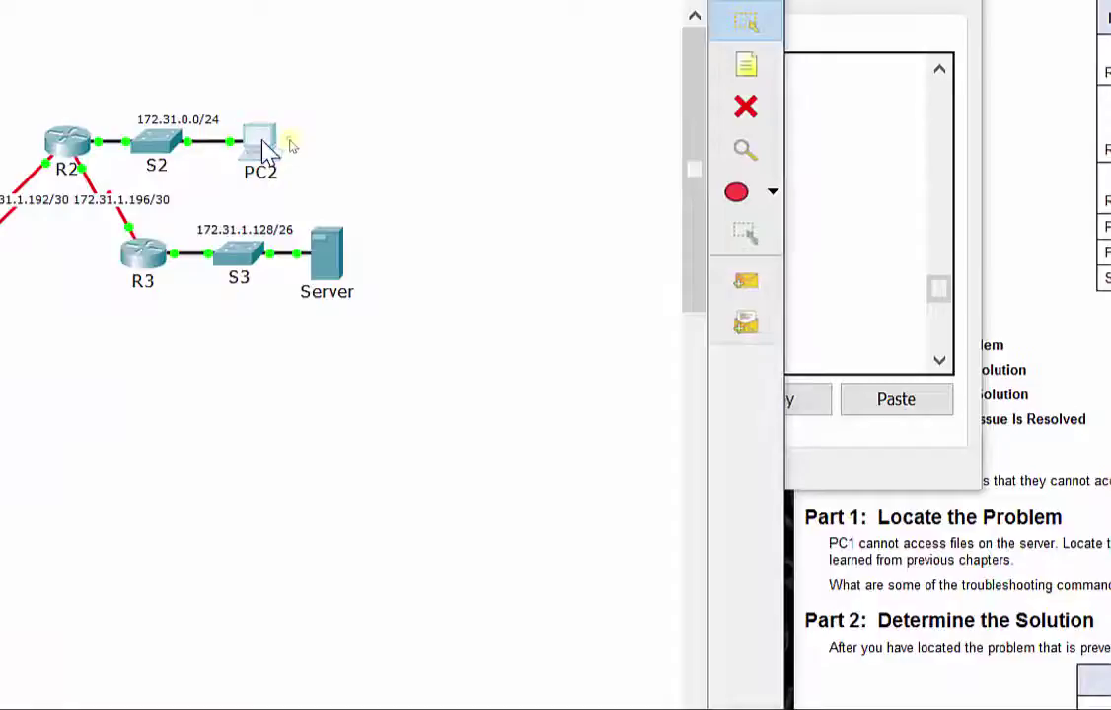
Step: Check PC2's IP Configuration against the addressing table, then close PC2's window
click(163, 148)
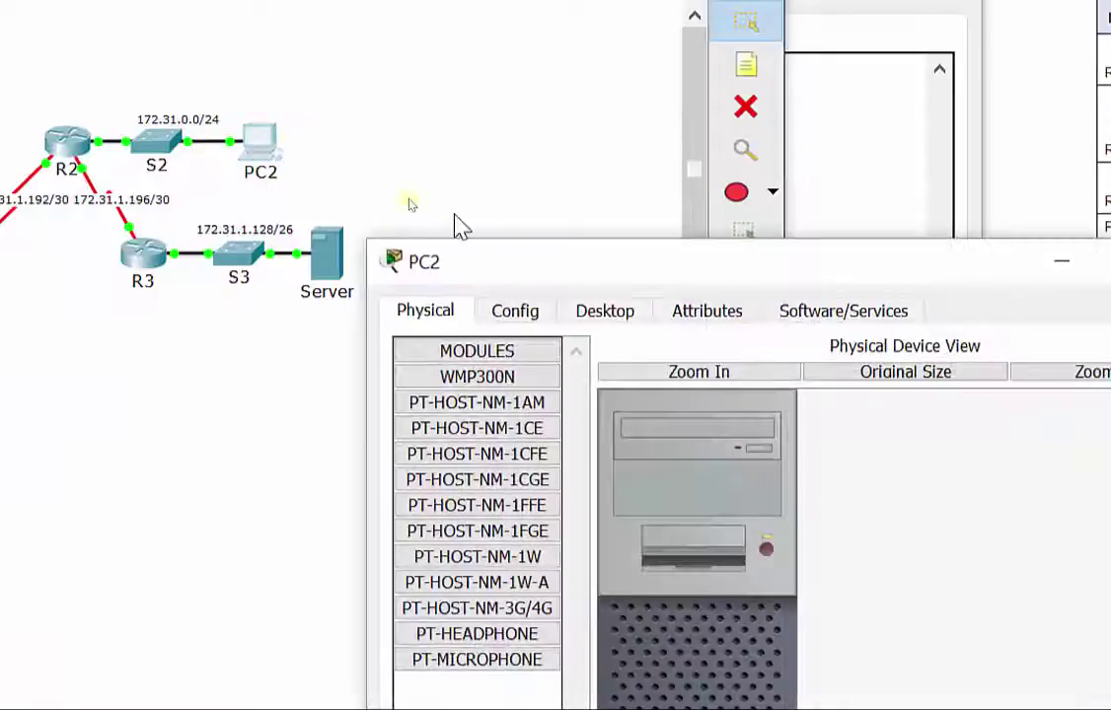
click(600, 314)
click(490, 395)
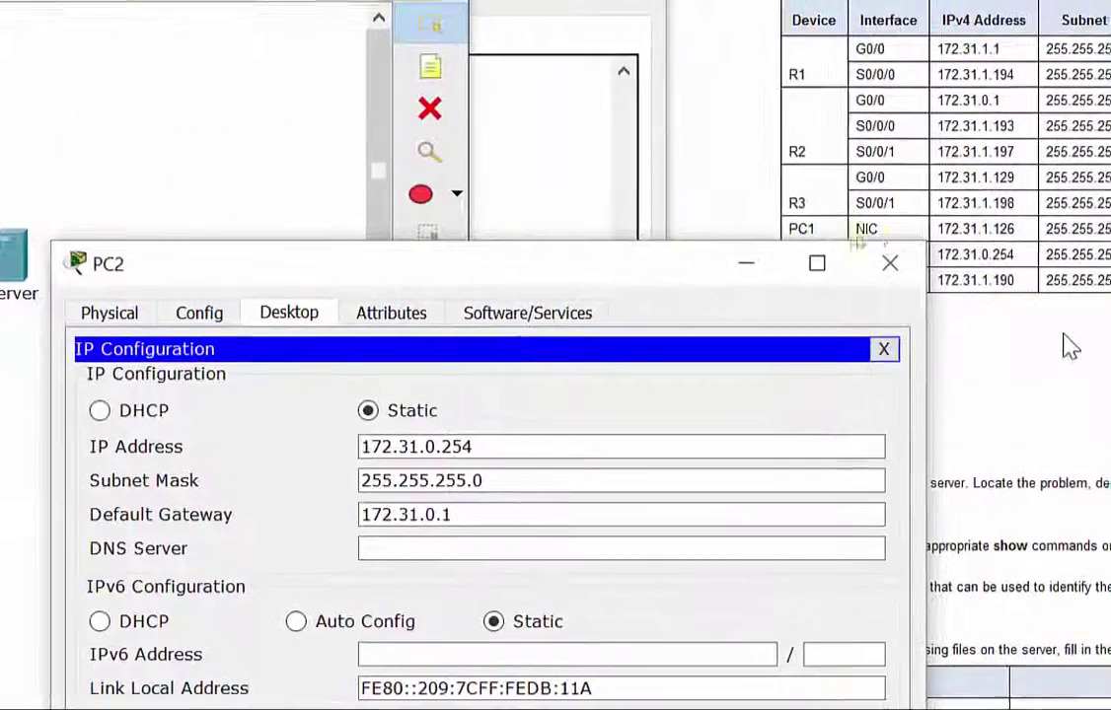
drag(649, 283, 495, 178)
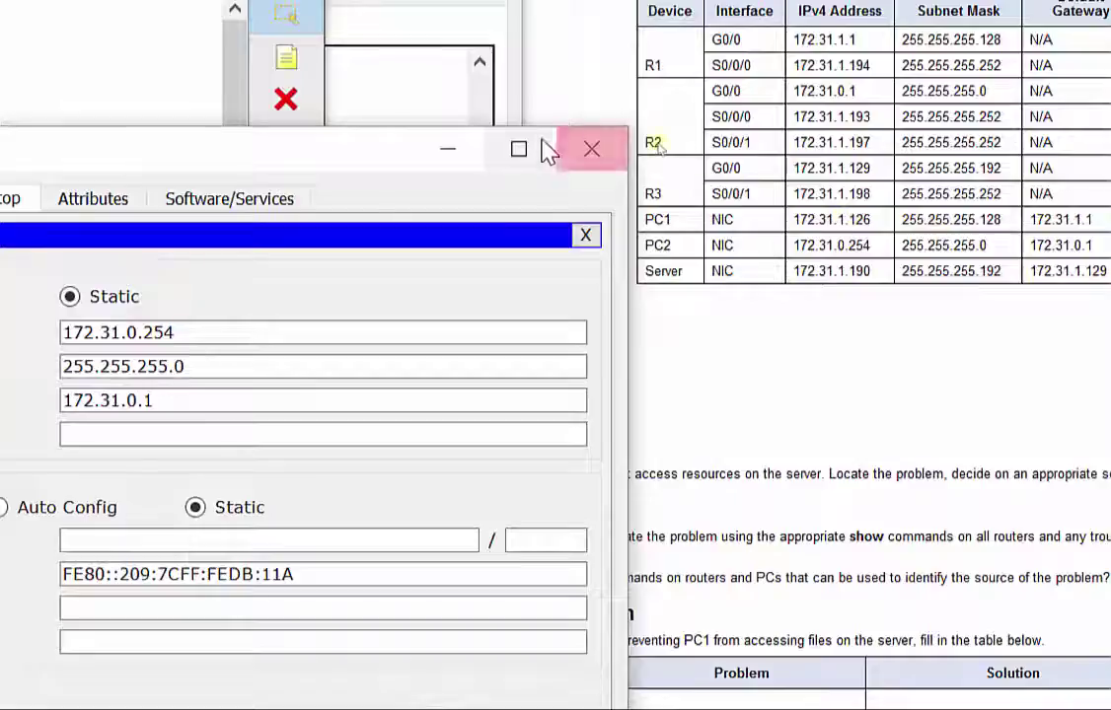
click(590, 151)
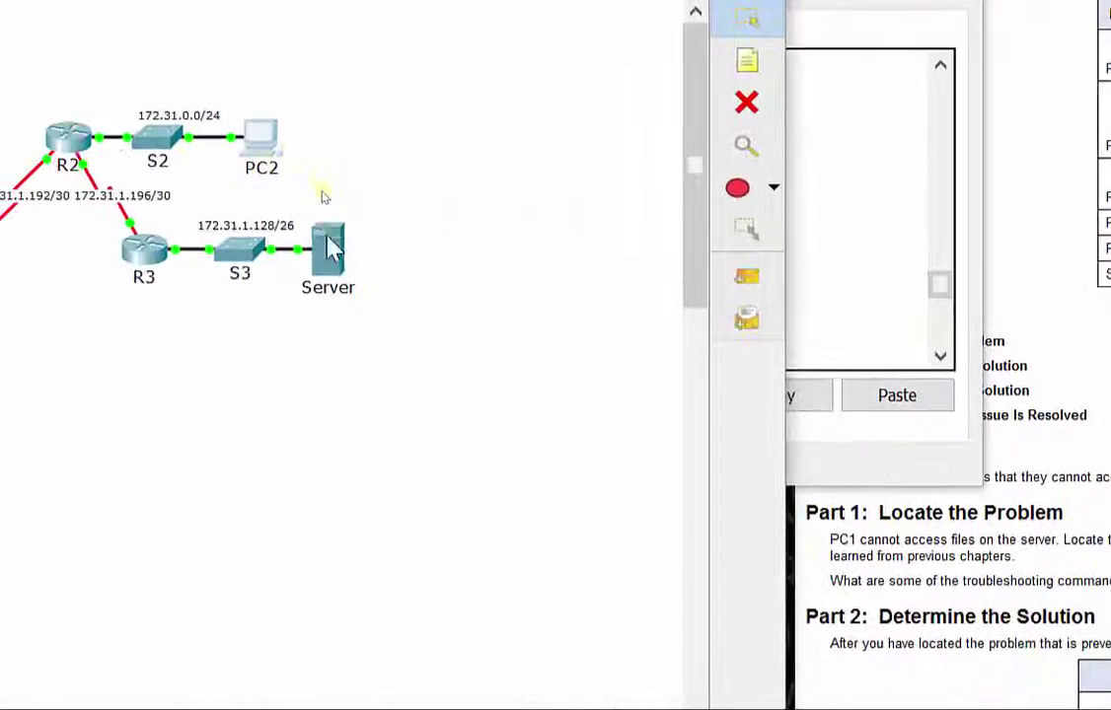
Step: Confirm the Server's IP settings (172.31.1.190/26, gateway 172.31.1.129) match the table, then close it
click(325, 252)
click(697, 314)
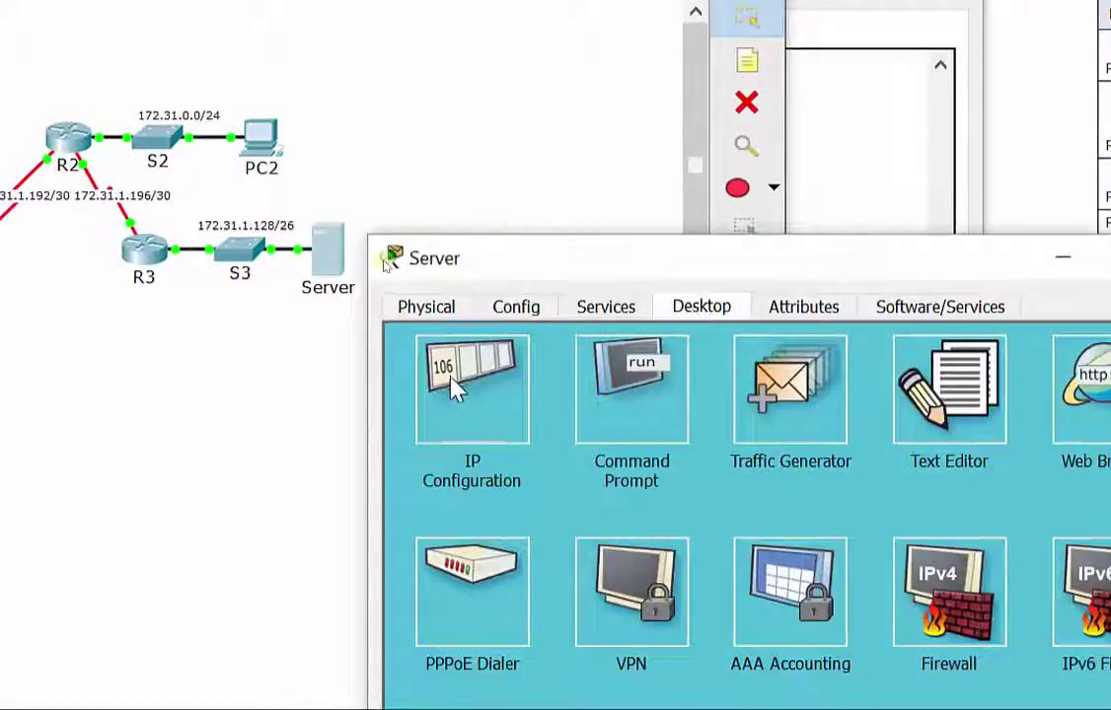
click(434, 379)
drag(697, 271, 565, 92)
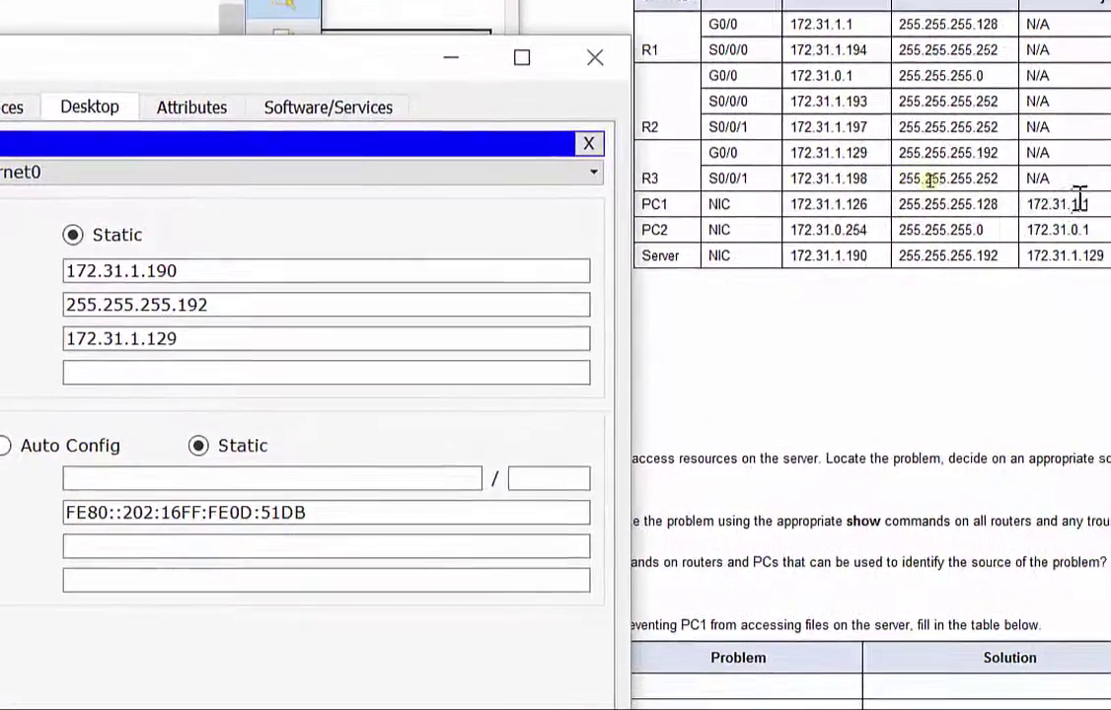
click(593, 57)
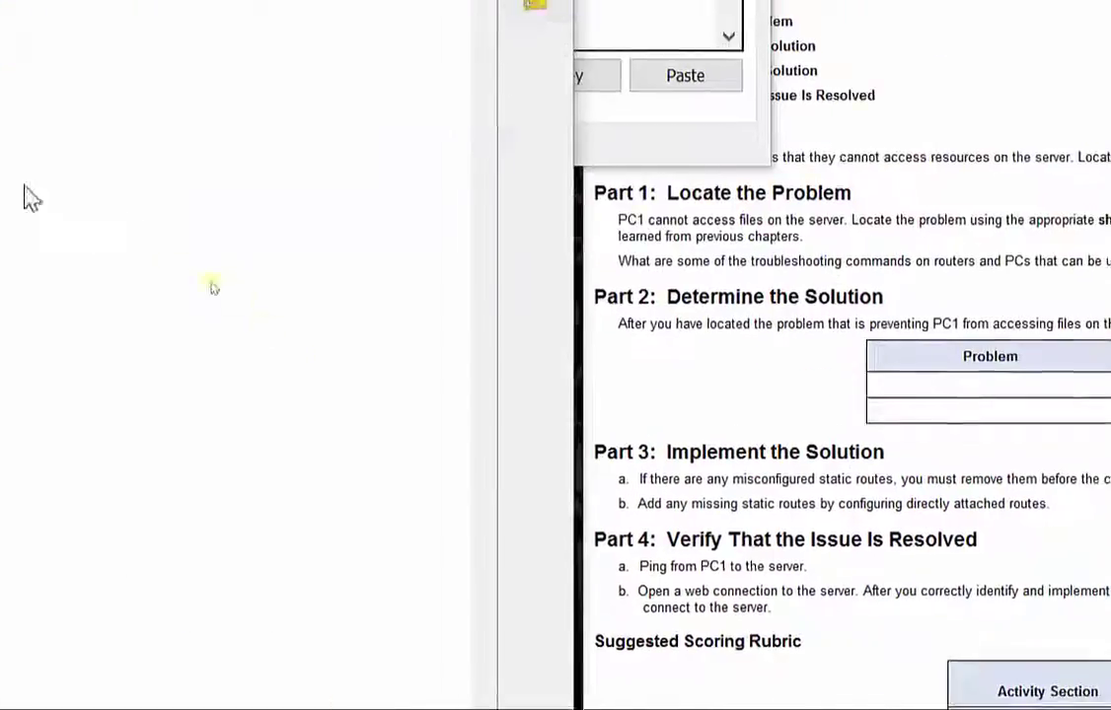
Step: Review R1's and R2's command lines, then bring up R3's CLI showing its route to 172.31.1.0/25
click(212, 286)
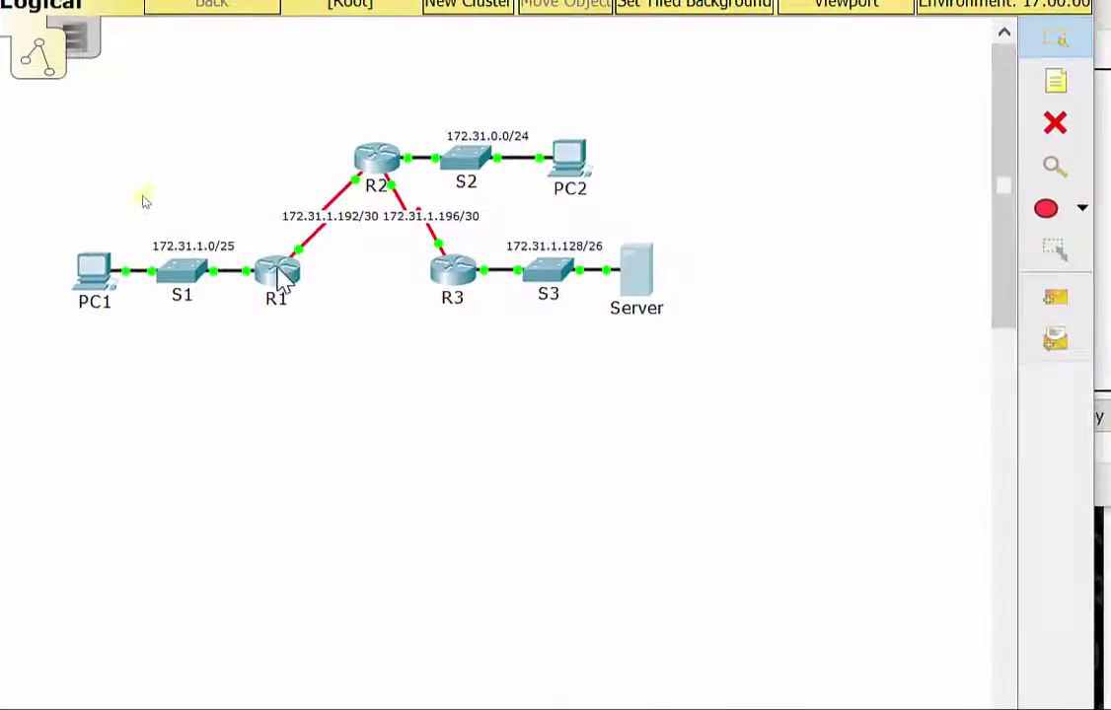
click(277, 275)
scroll(858, 315, down, 6)
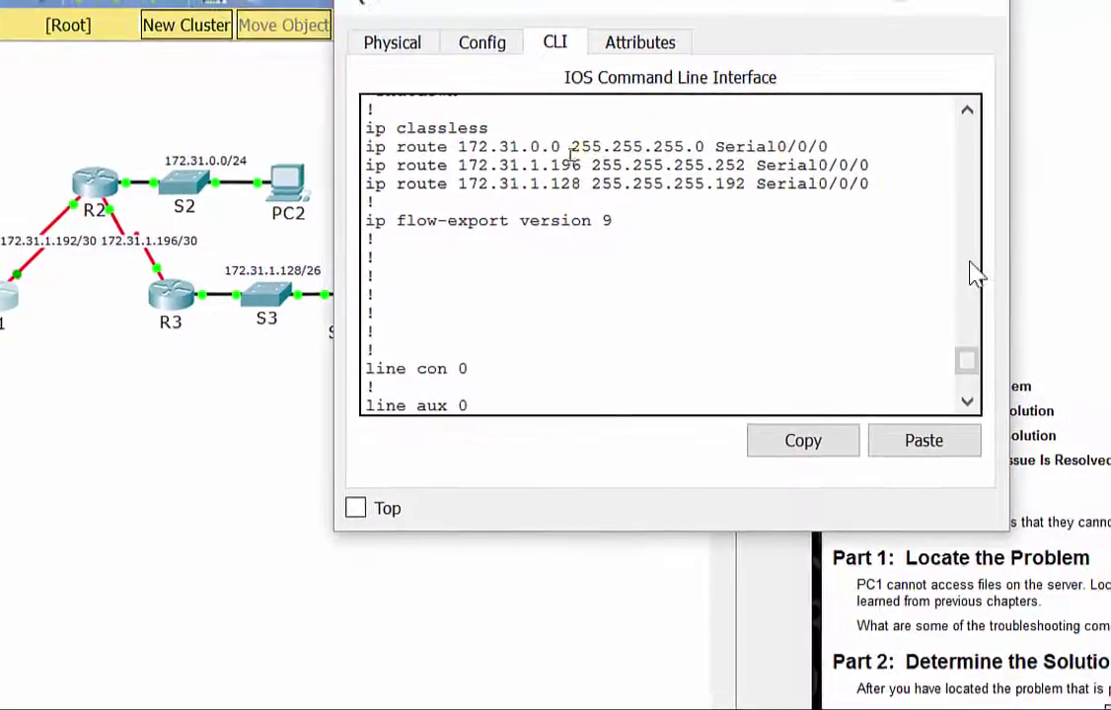
scroll(667, 326, down, 3)
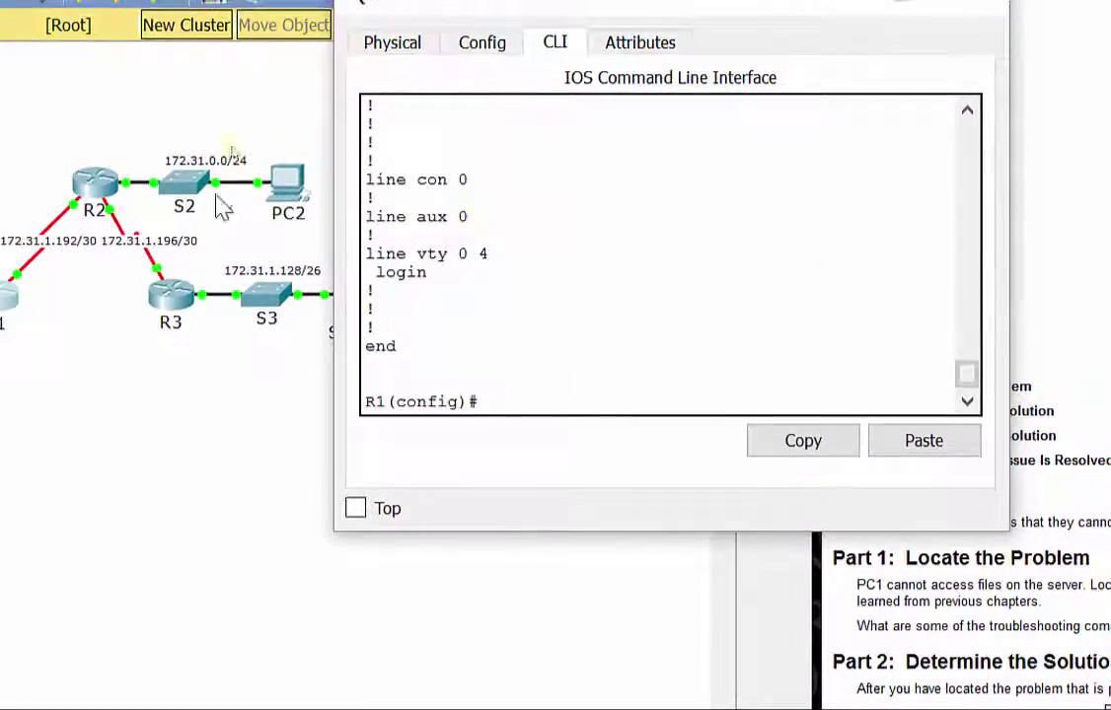
click(95, 182)
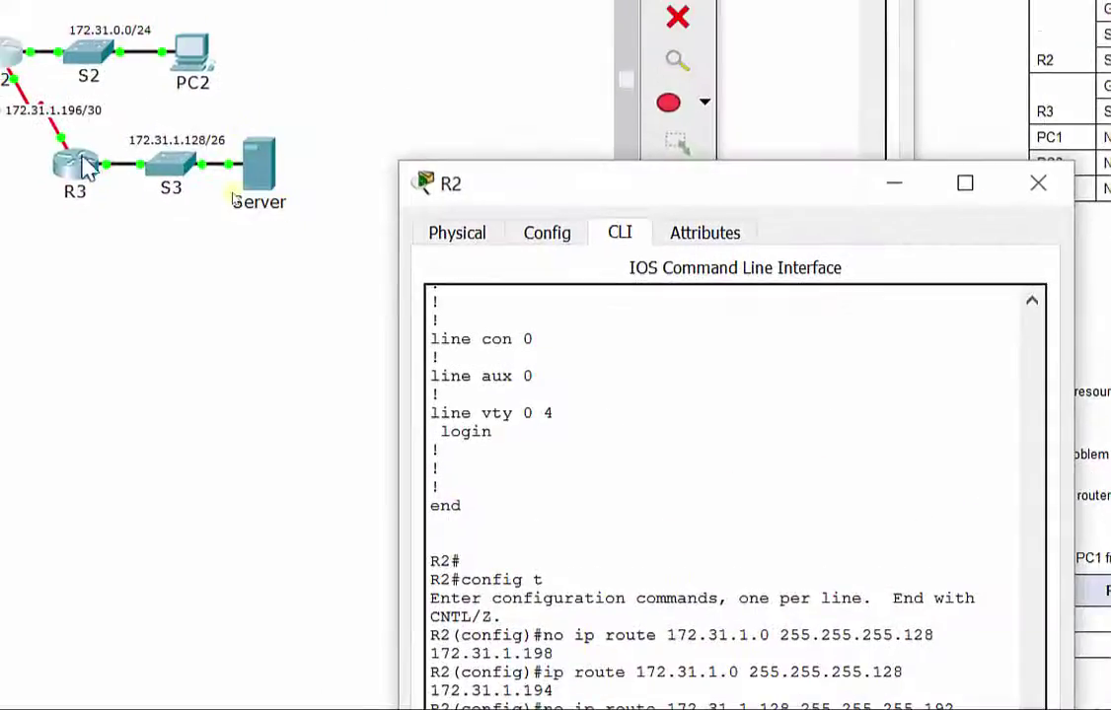
click(79, 166)
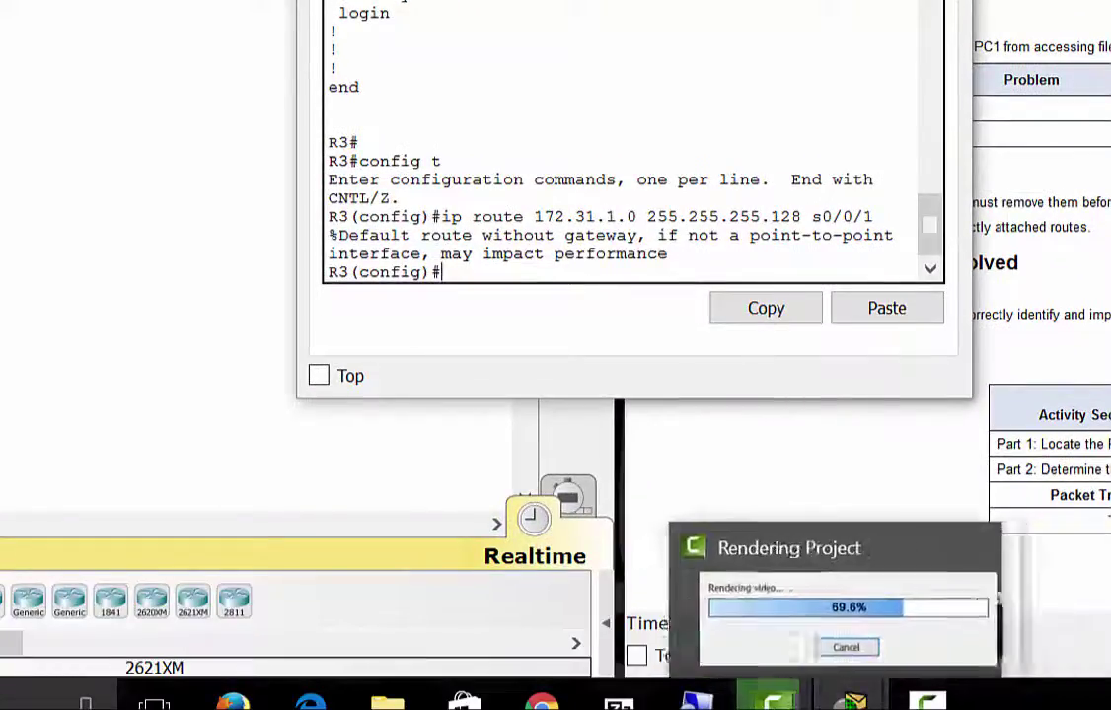
mouse_move(854, 700)
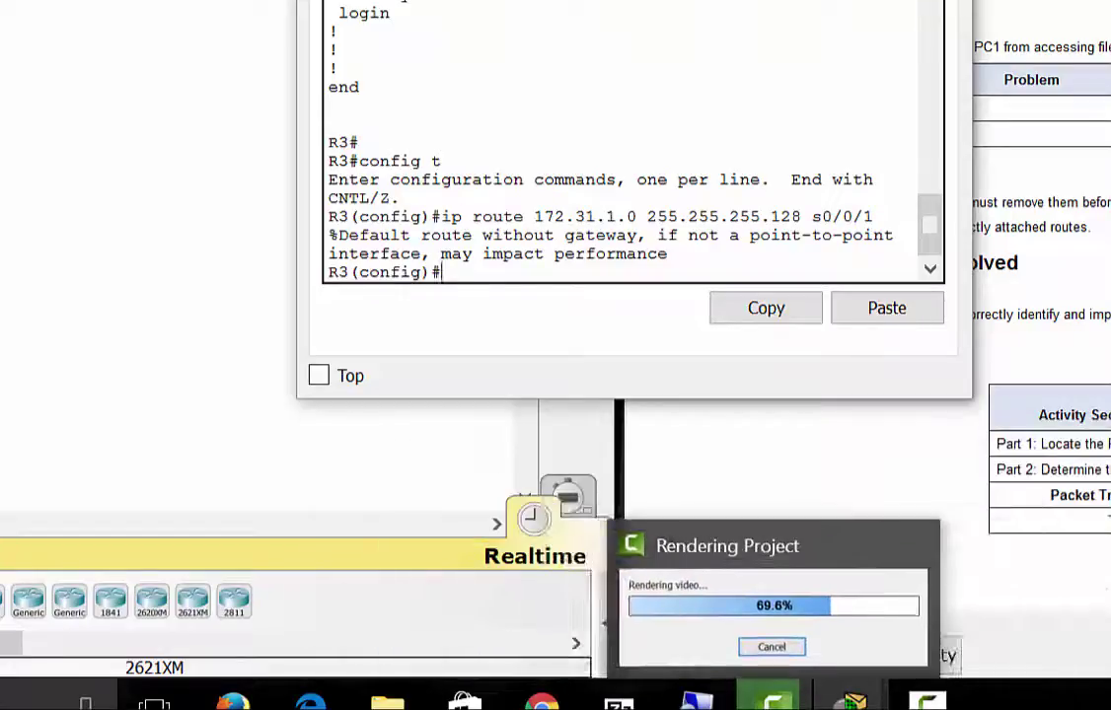
click(772, 700)
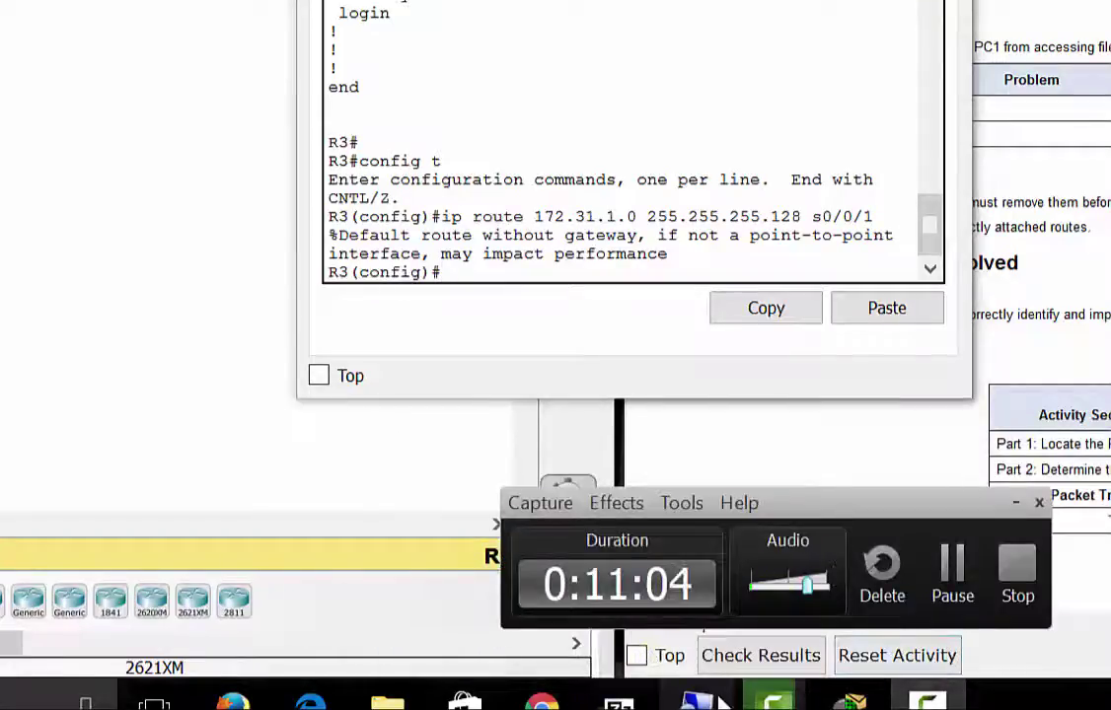
key(super+plus)
click(775, 659)
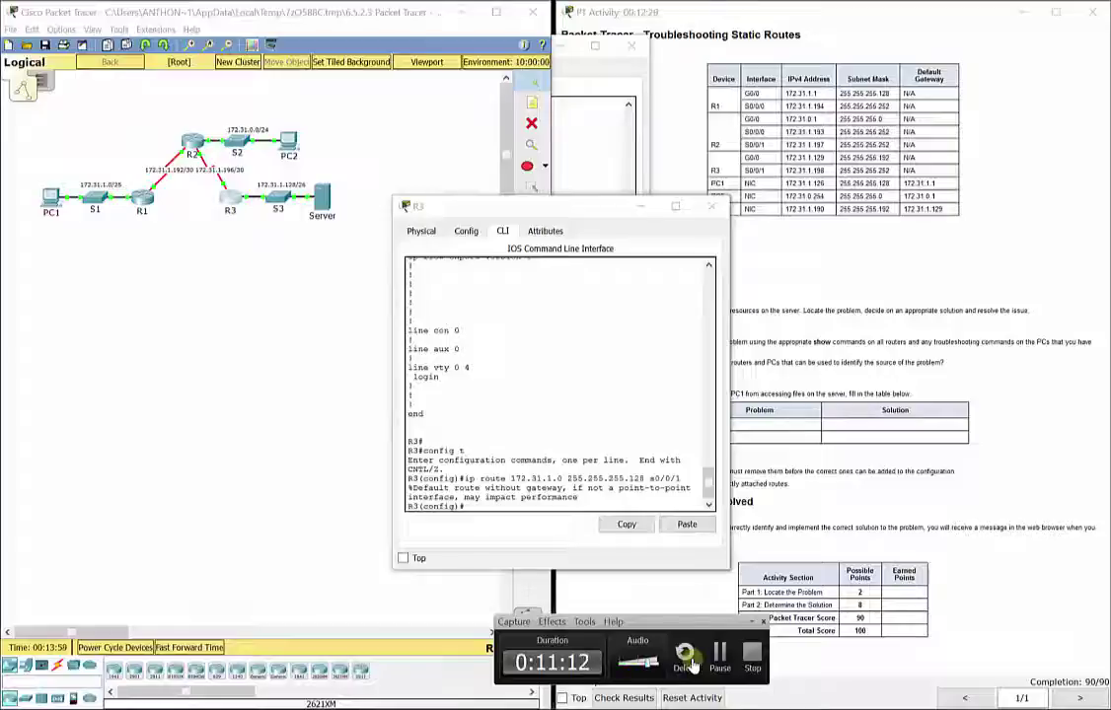
click(752, 626)
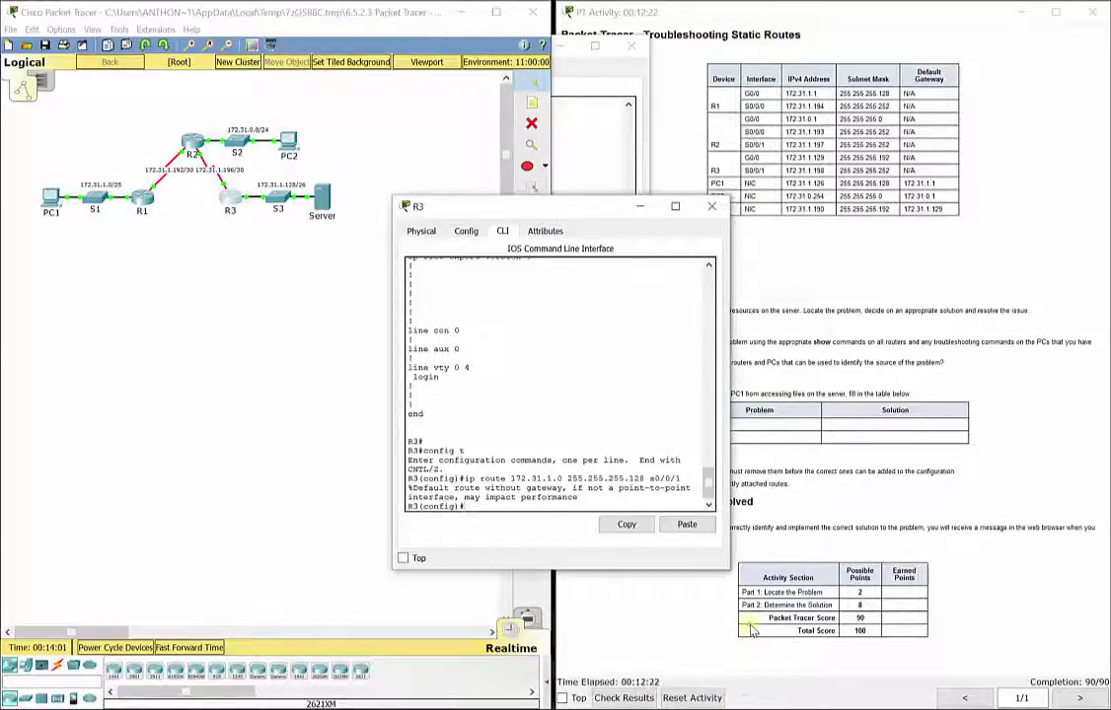